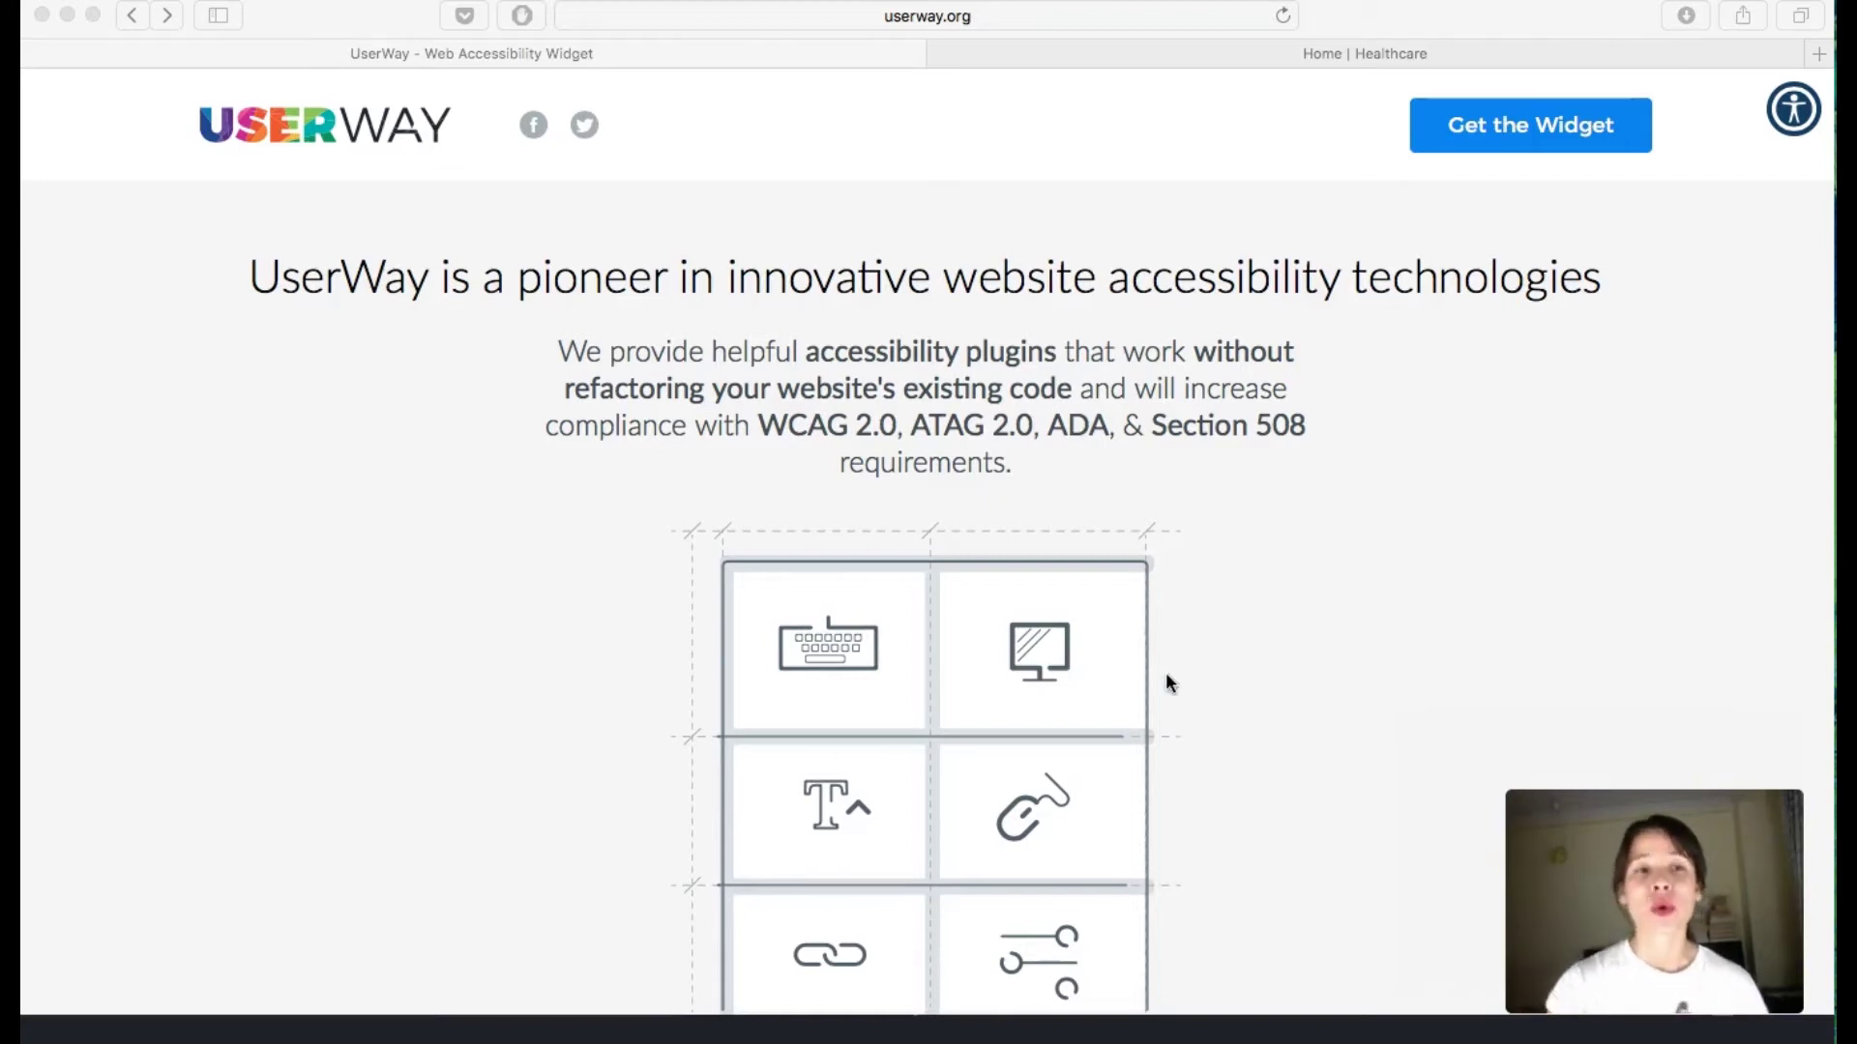
Step: Open UserWay's free widget signup form
scroll(1175, 673, down, 15)
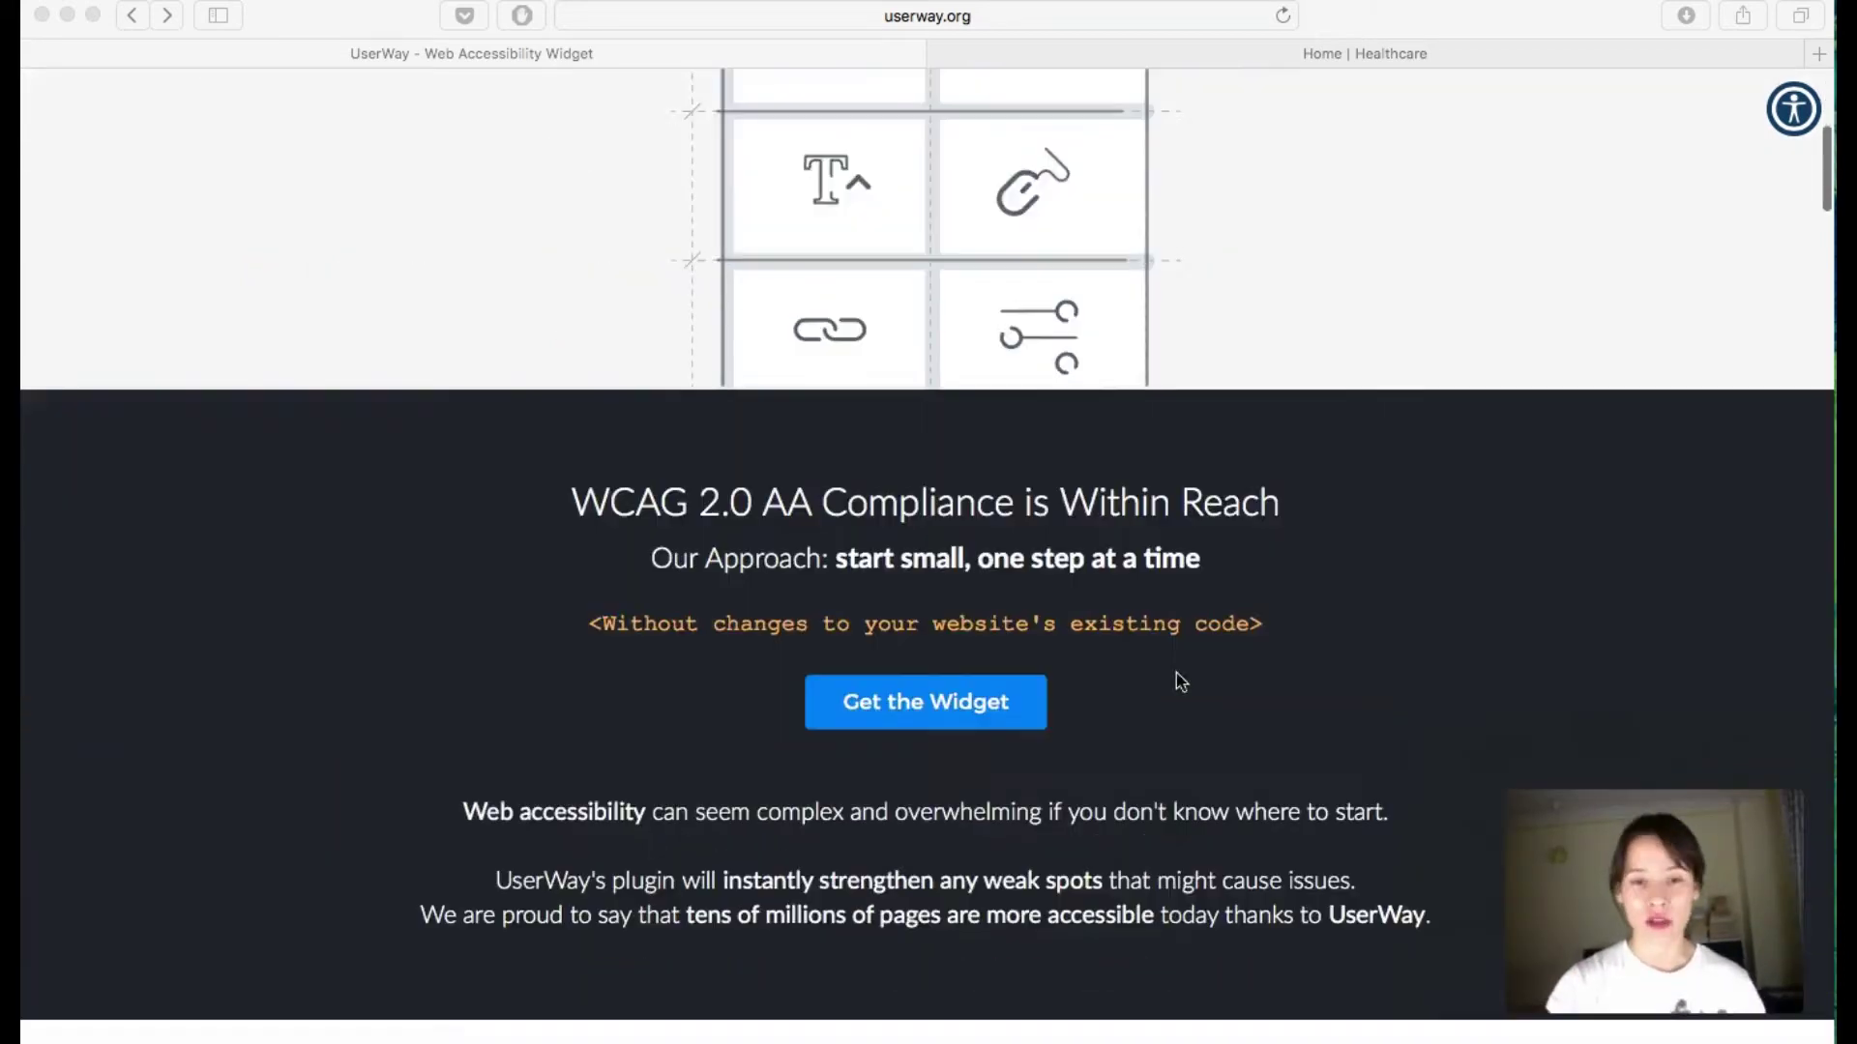
scroll(1177, 674, down, 15)
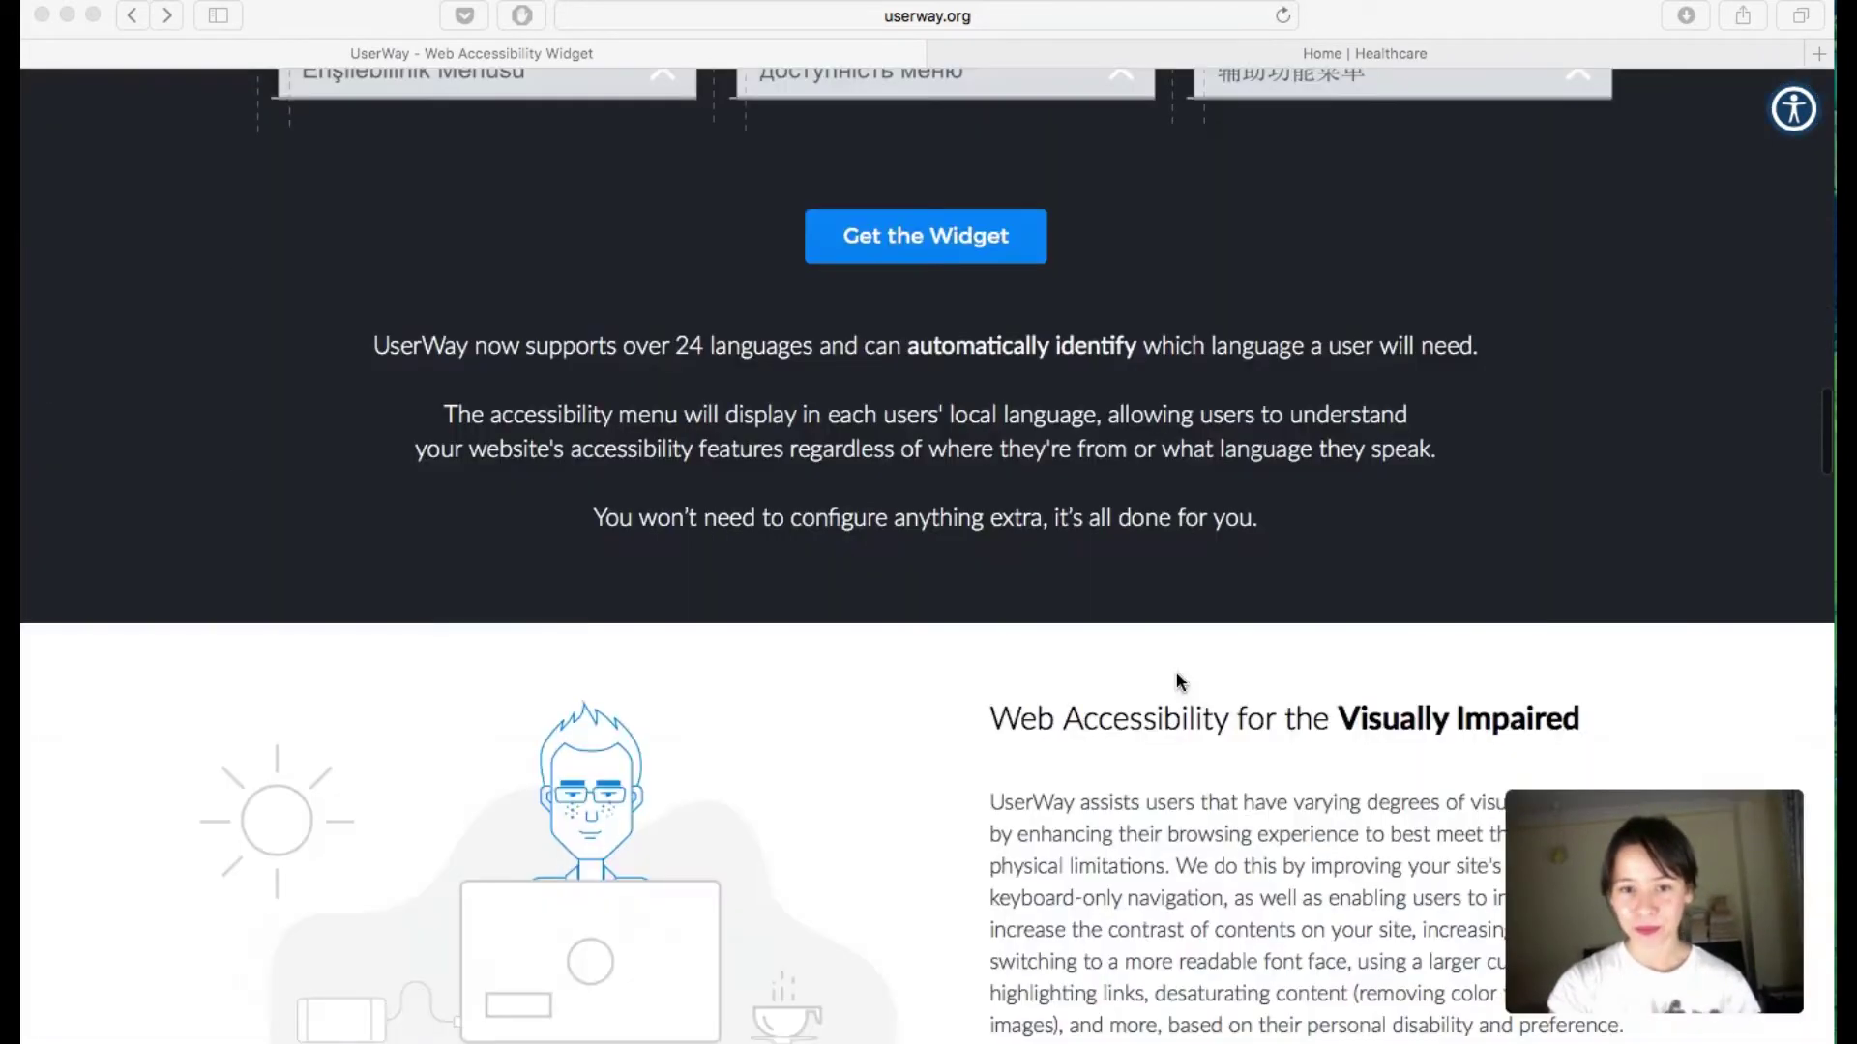
scroll(1176, 674, up, 16)
scroll(1177, 674, up, 8)
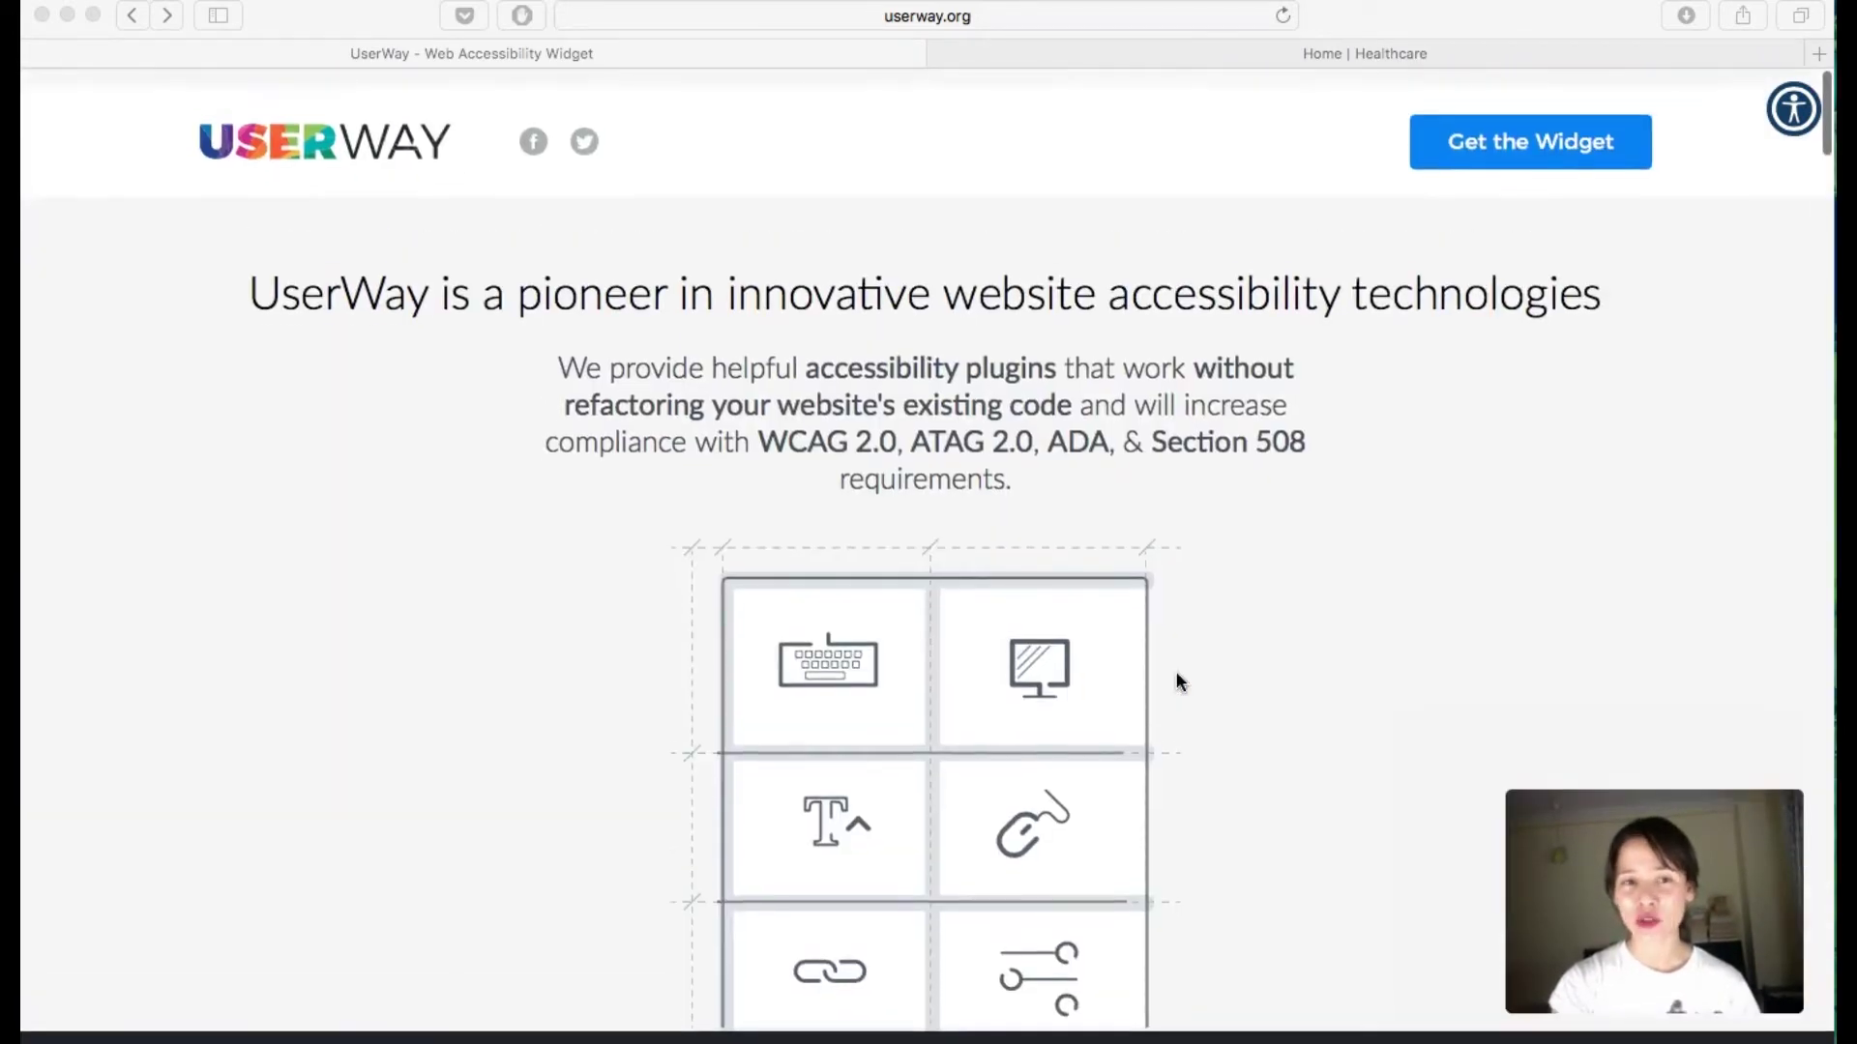
scroll(1177, 674, down, 12)
scroll(1176, 673, down, 4)
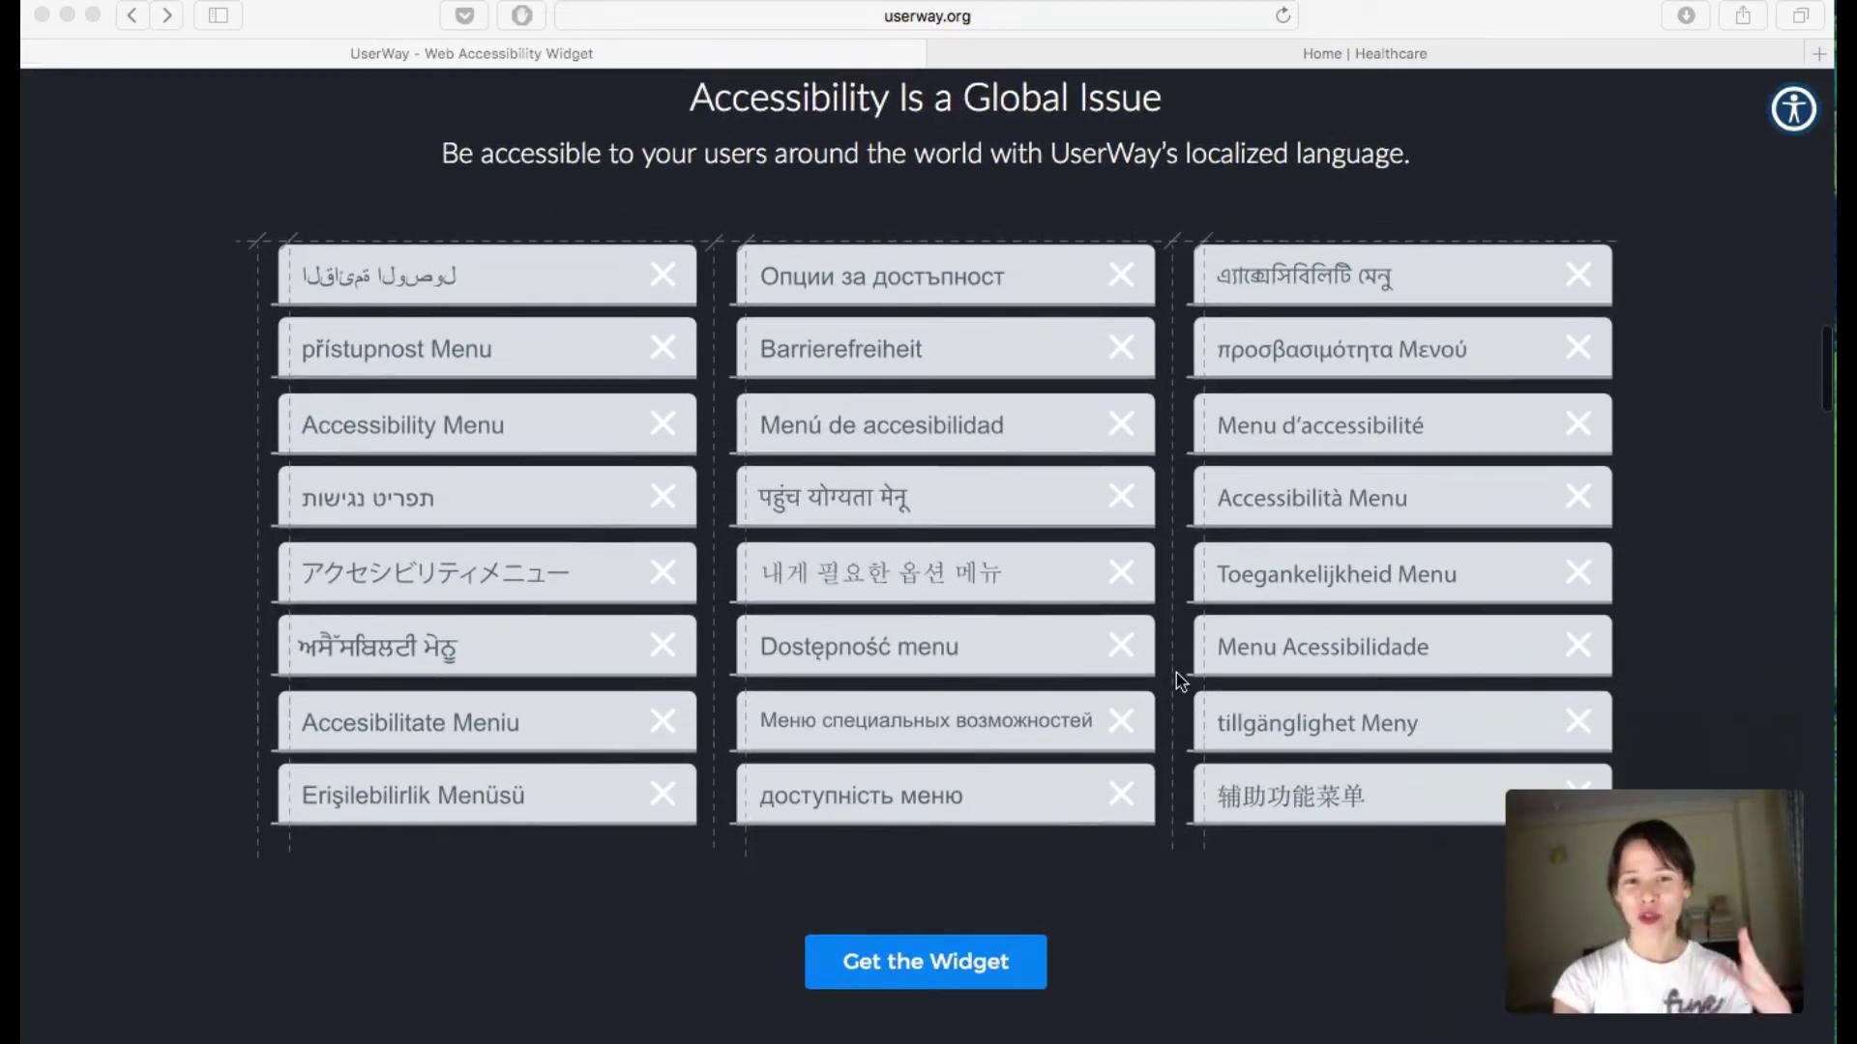
scroll(1176, 673, down, 10)
scroll(1175, 672, up, 20)
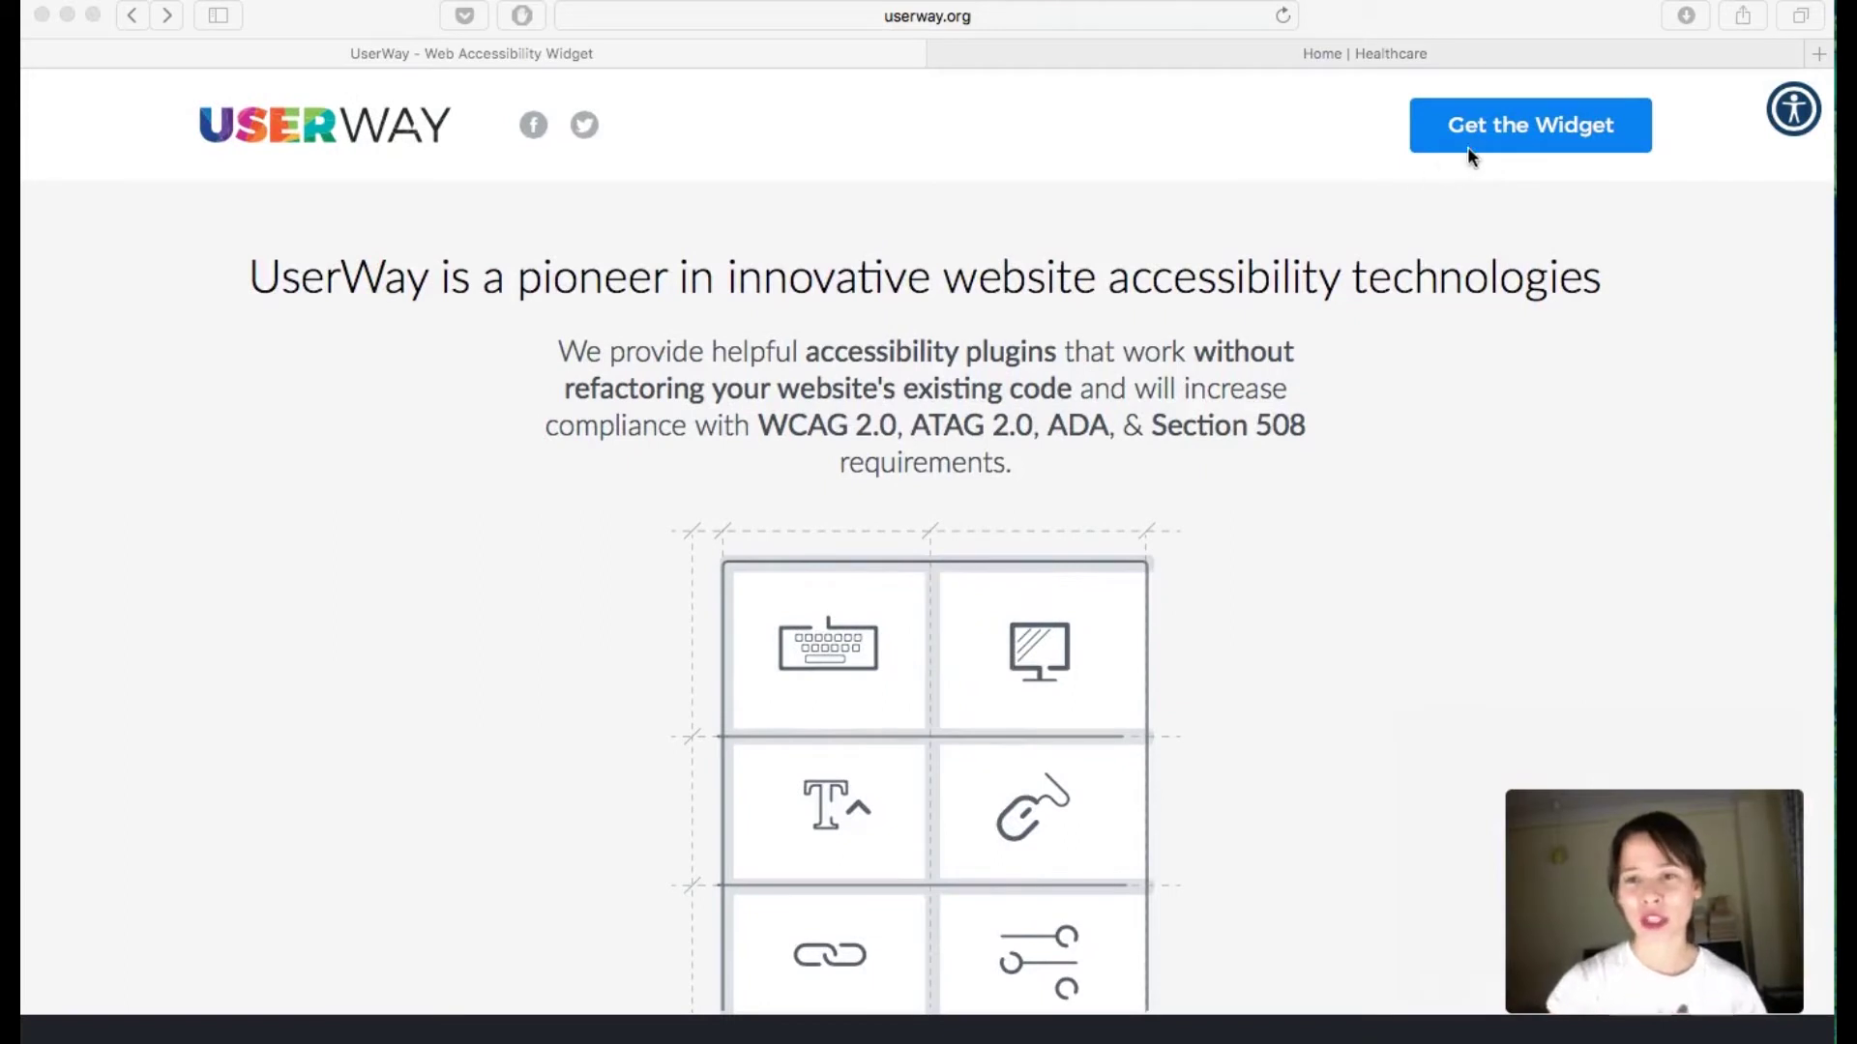
click(1487, 137)
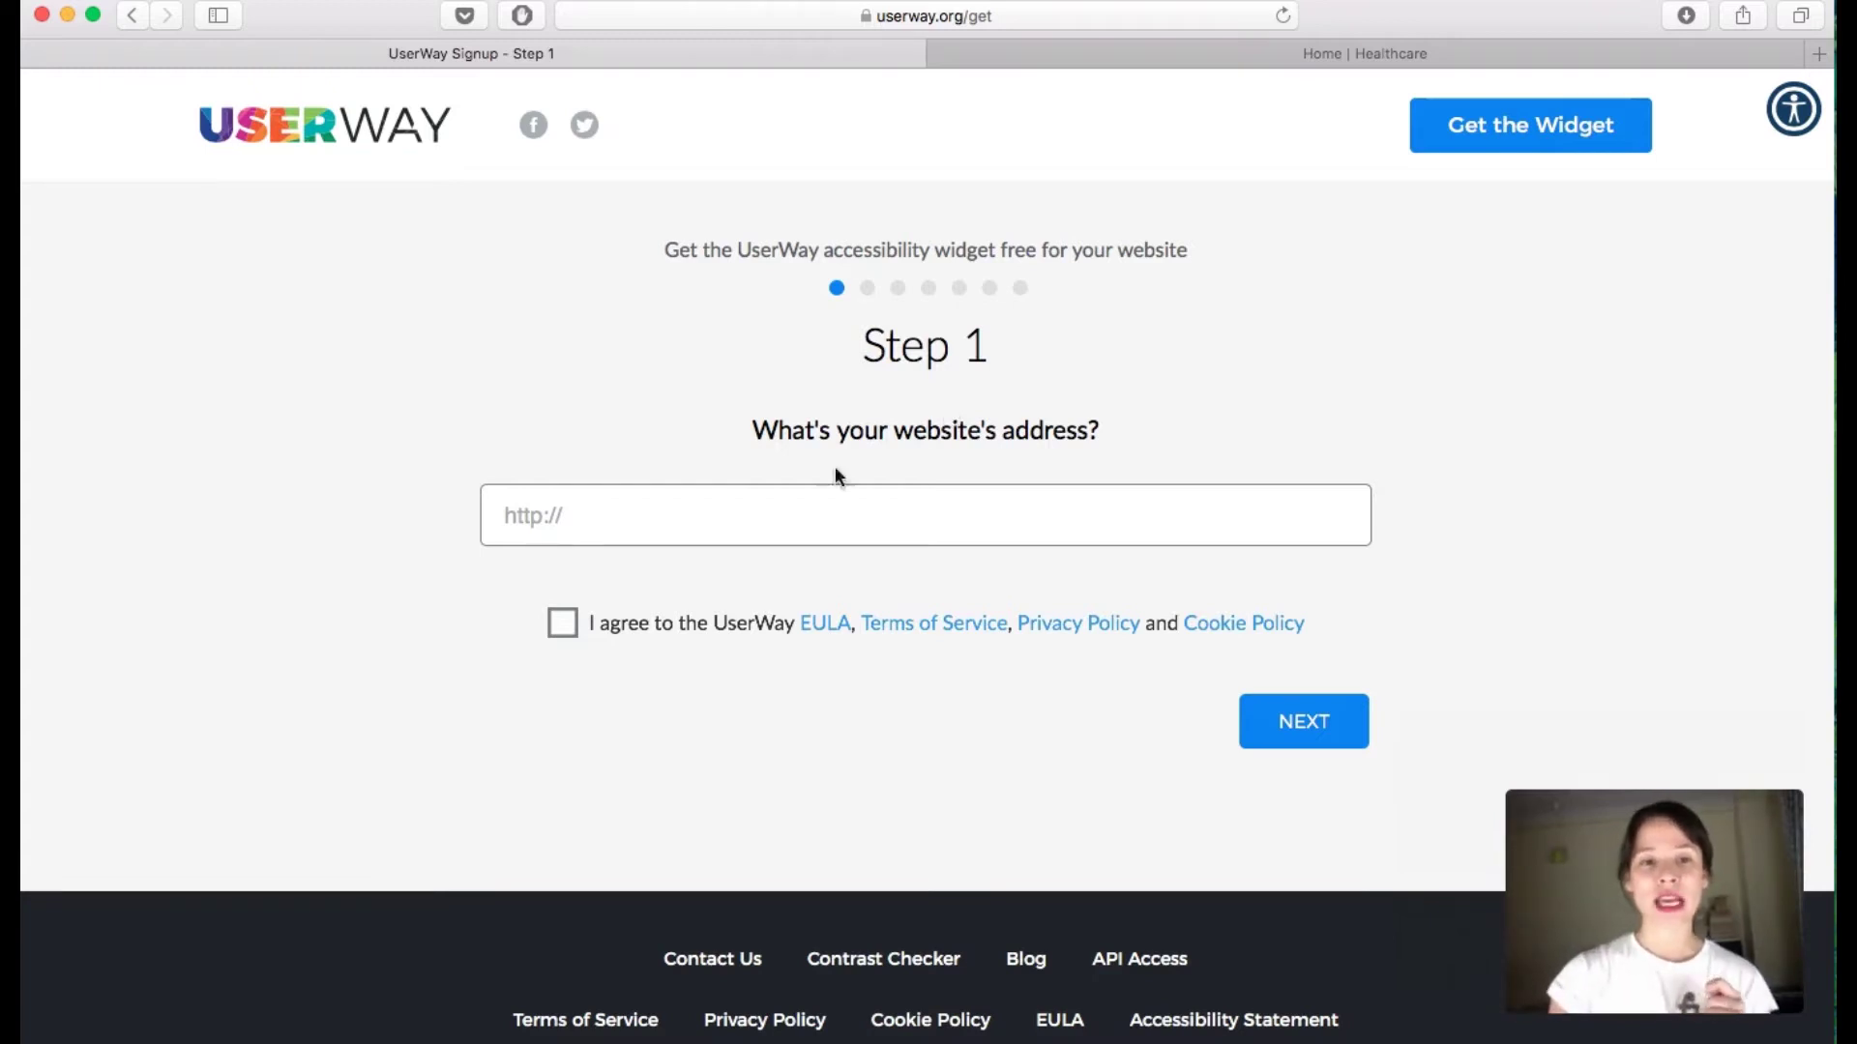
click(754, 515)
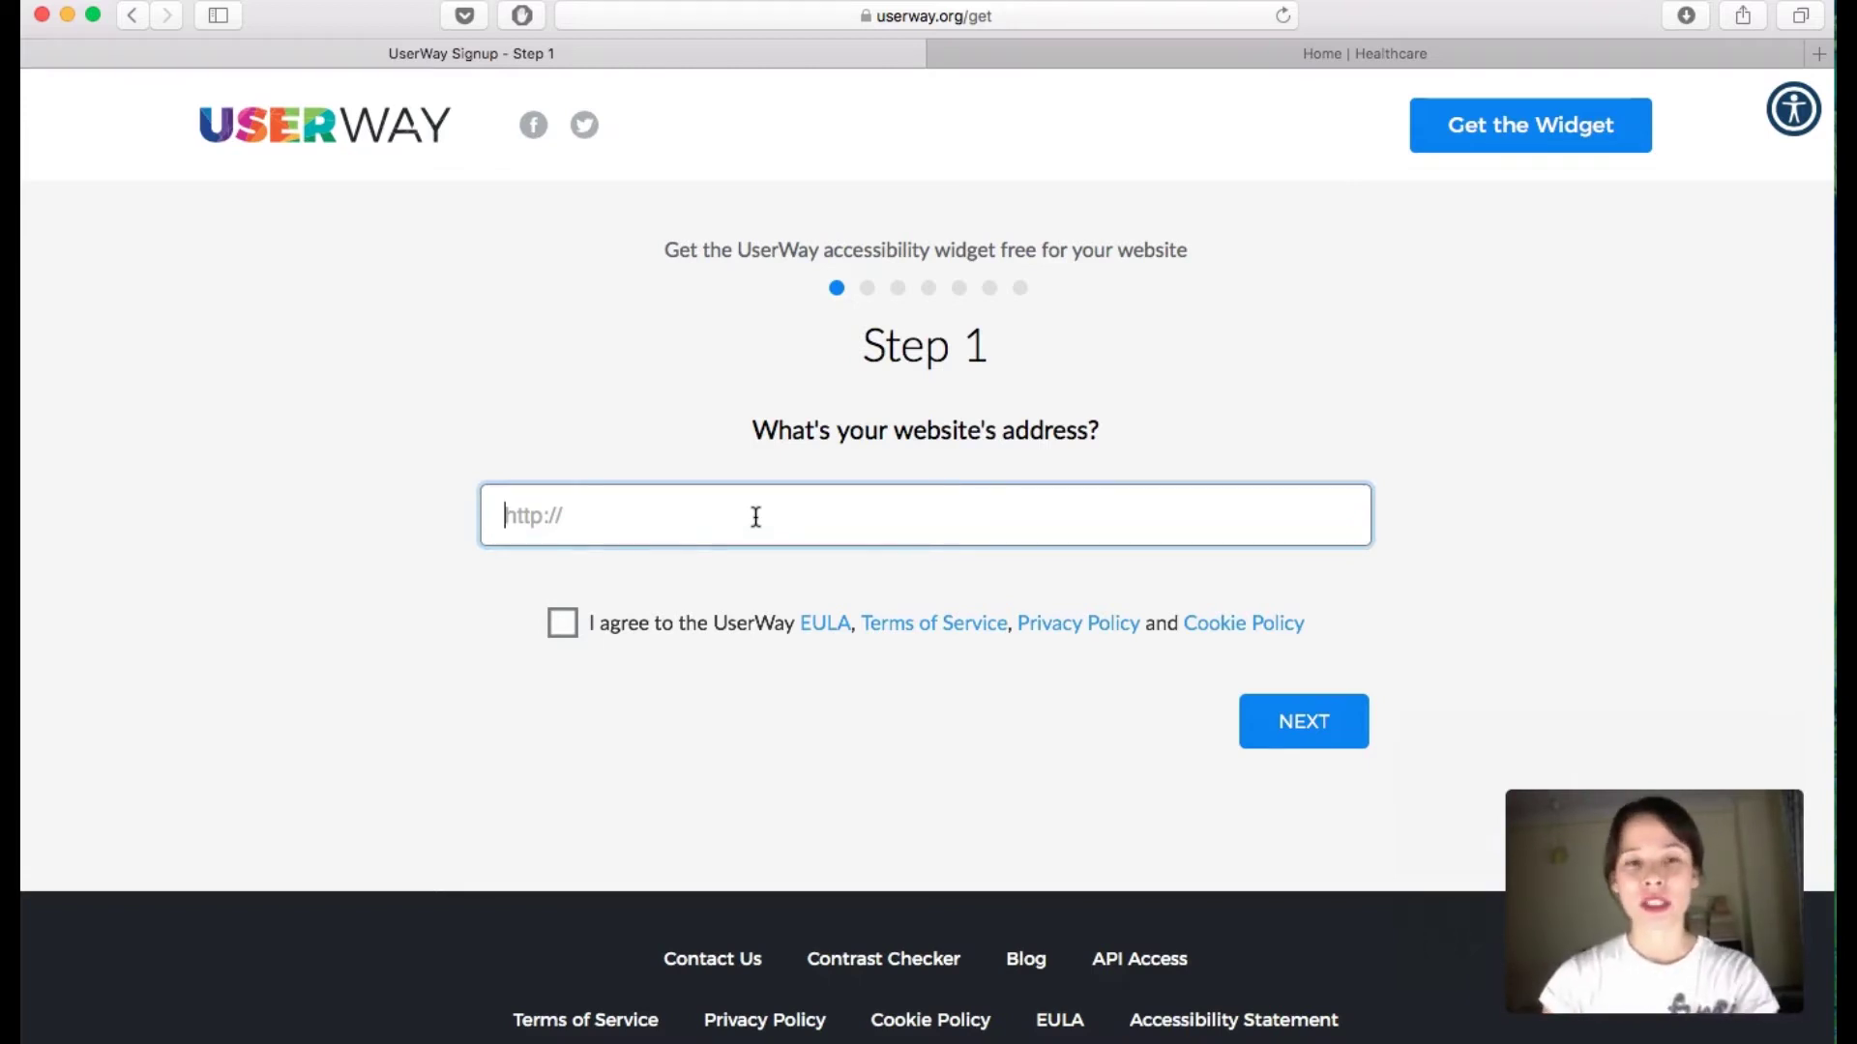
text(https://responsive-muse.com/demos/template-healthcare/)
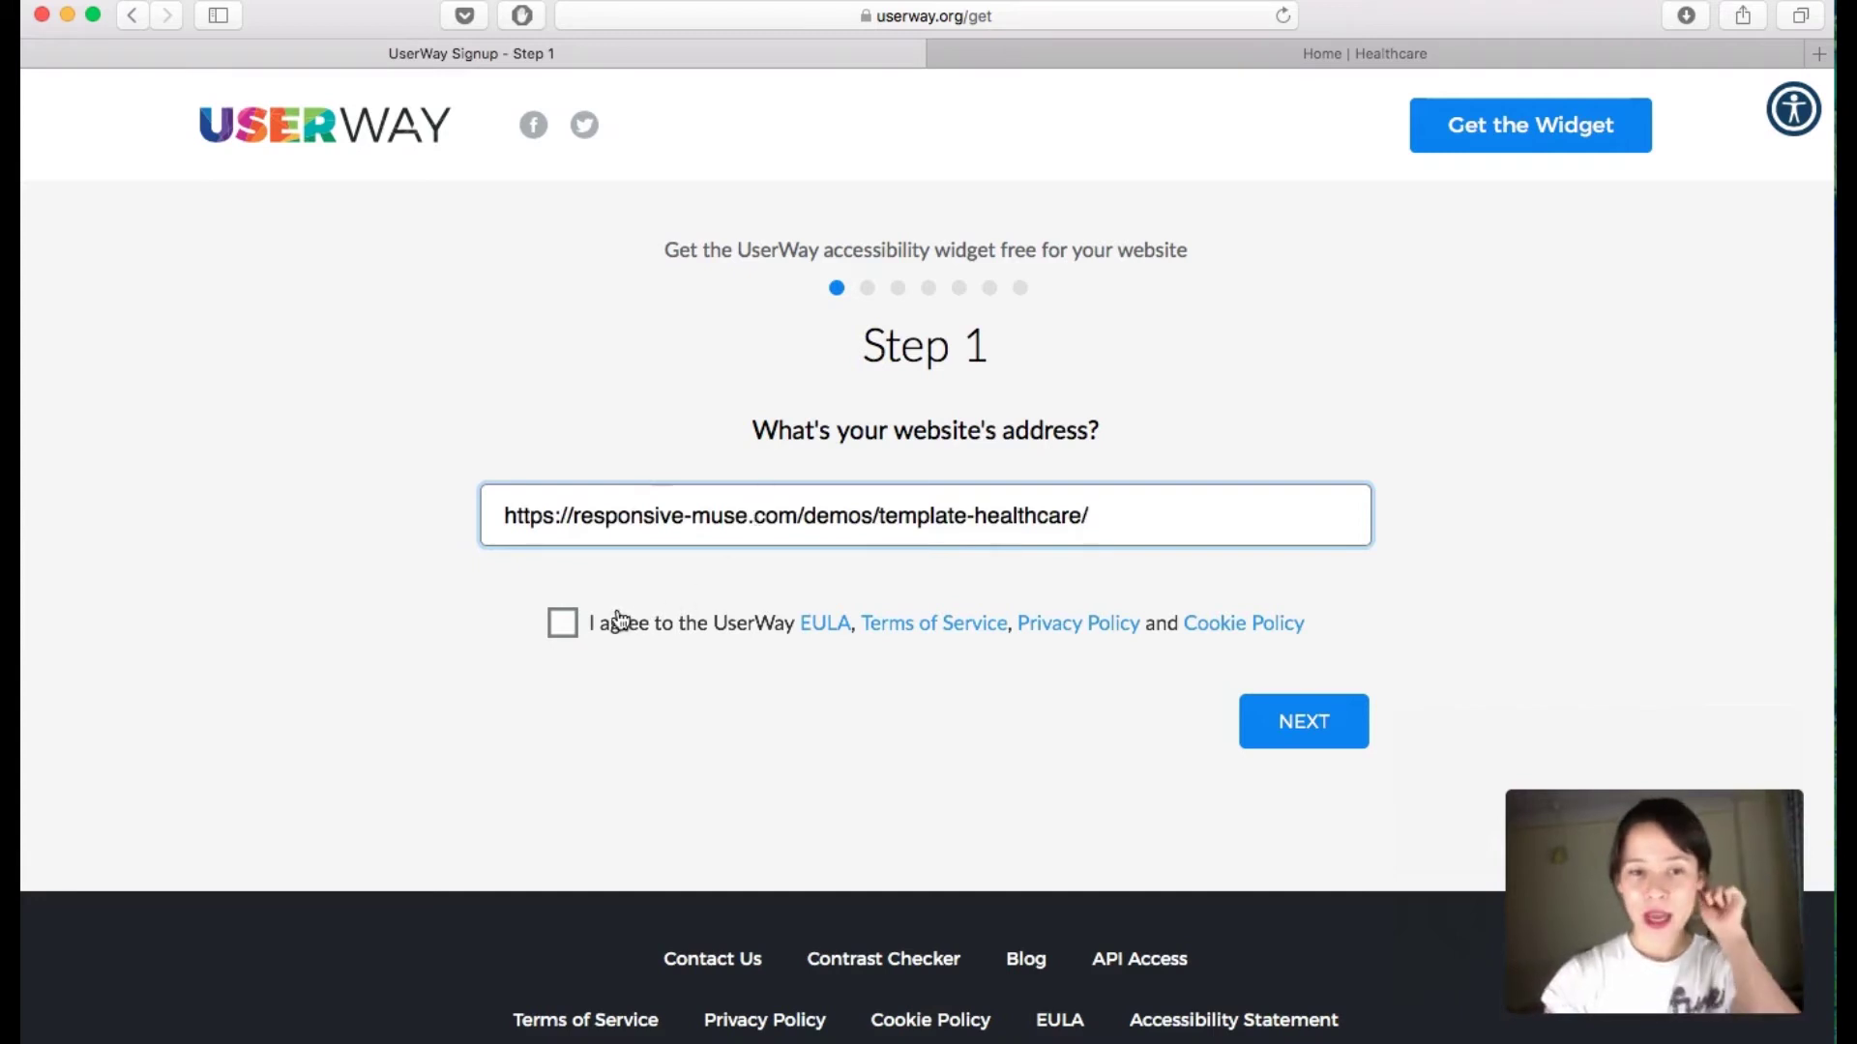
click(571, 627)
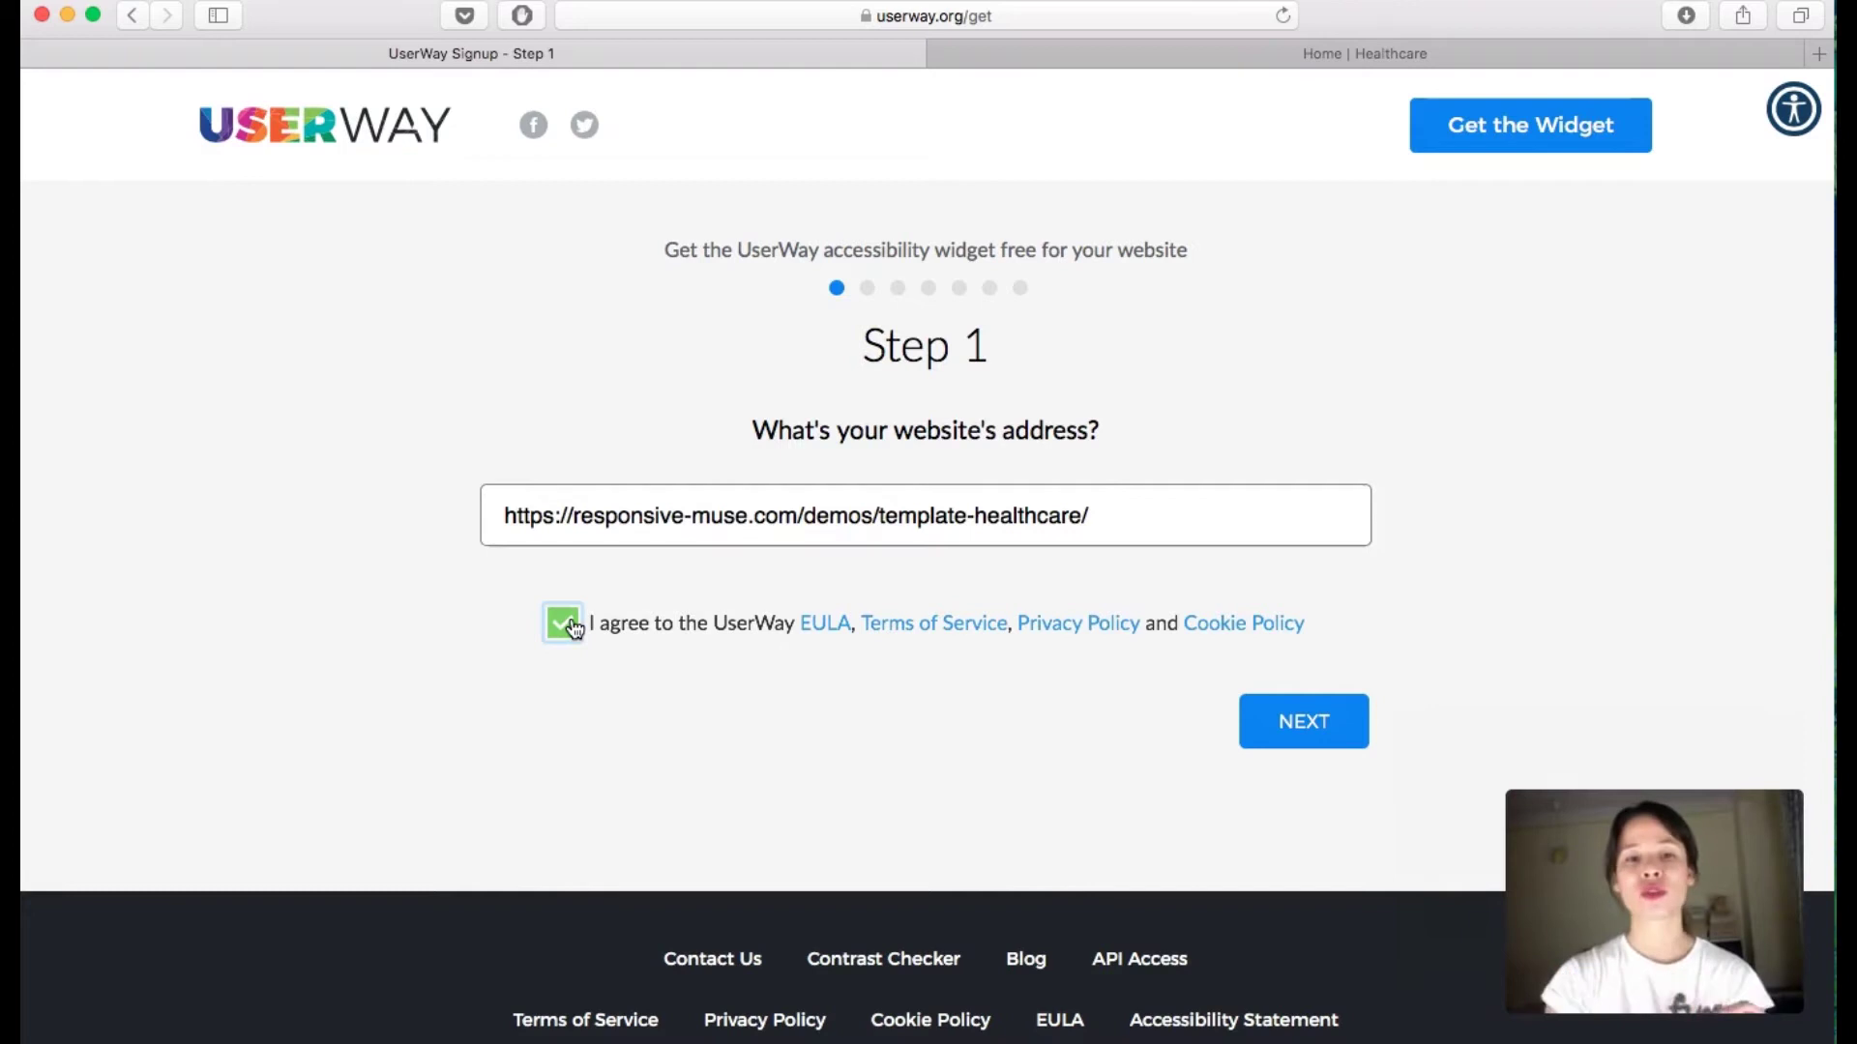
click(1314, 721)
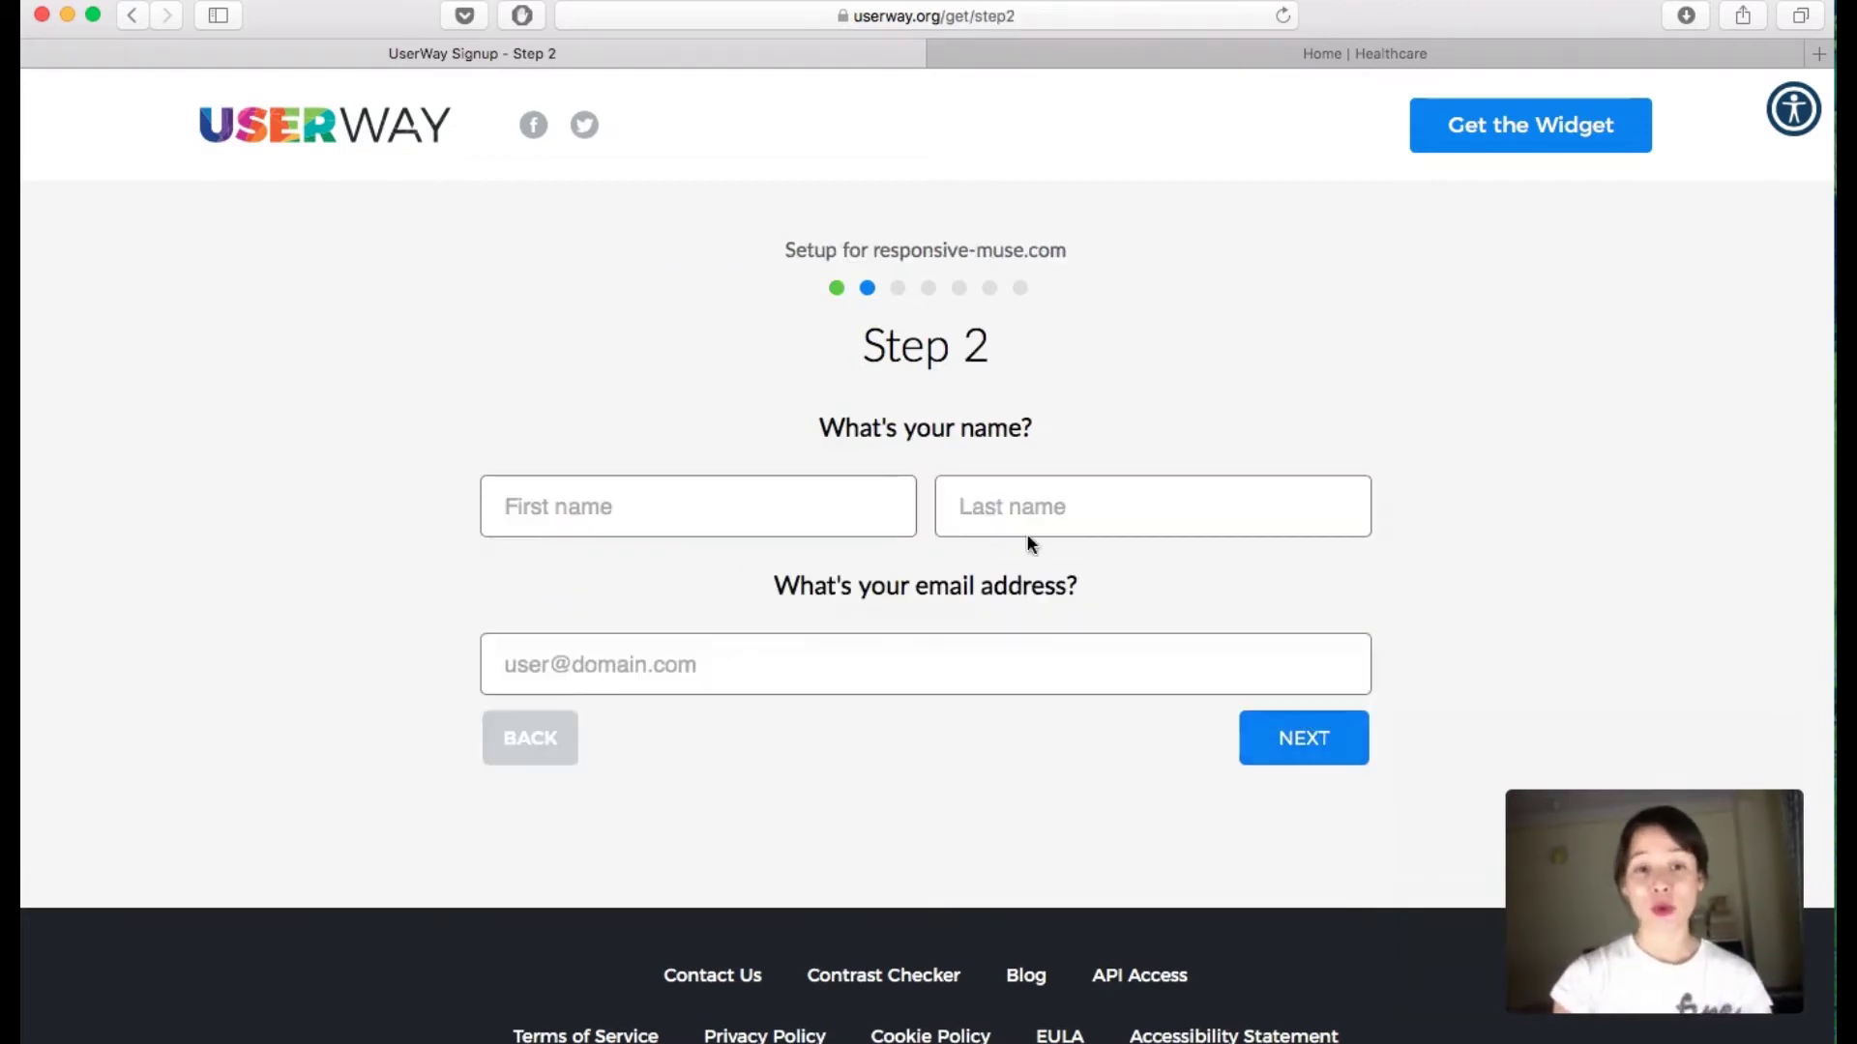
Step: Enter the contact's first name, last name and e-mail address, then continue to the colour step
click(868, 507)
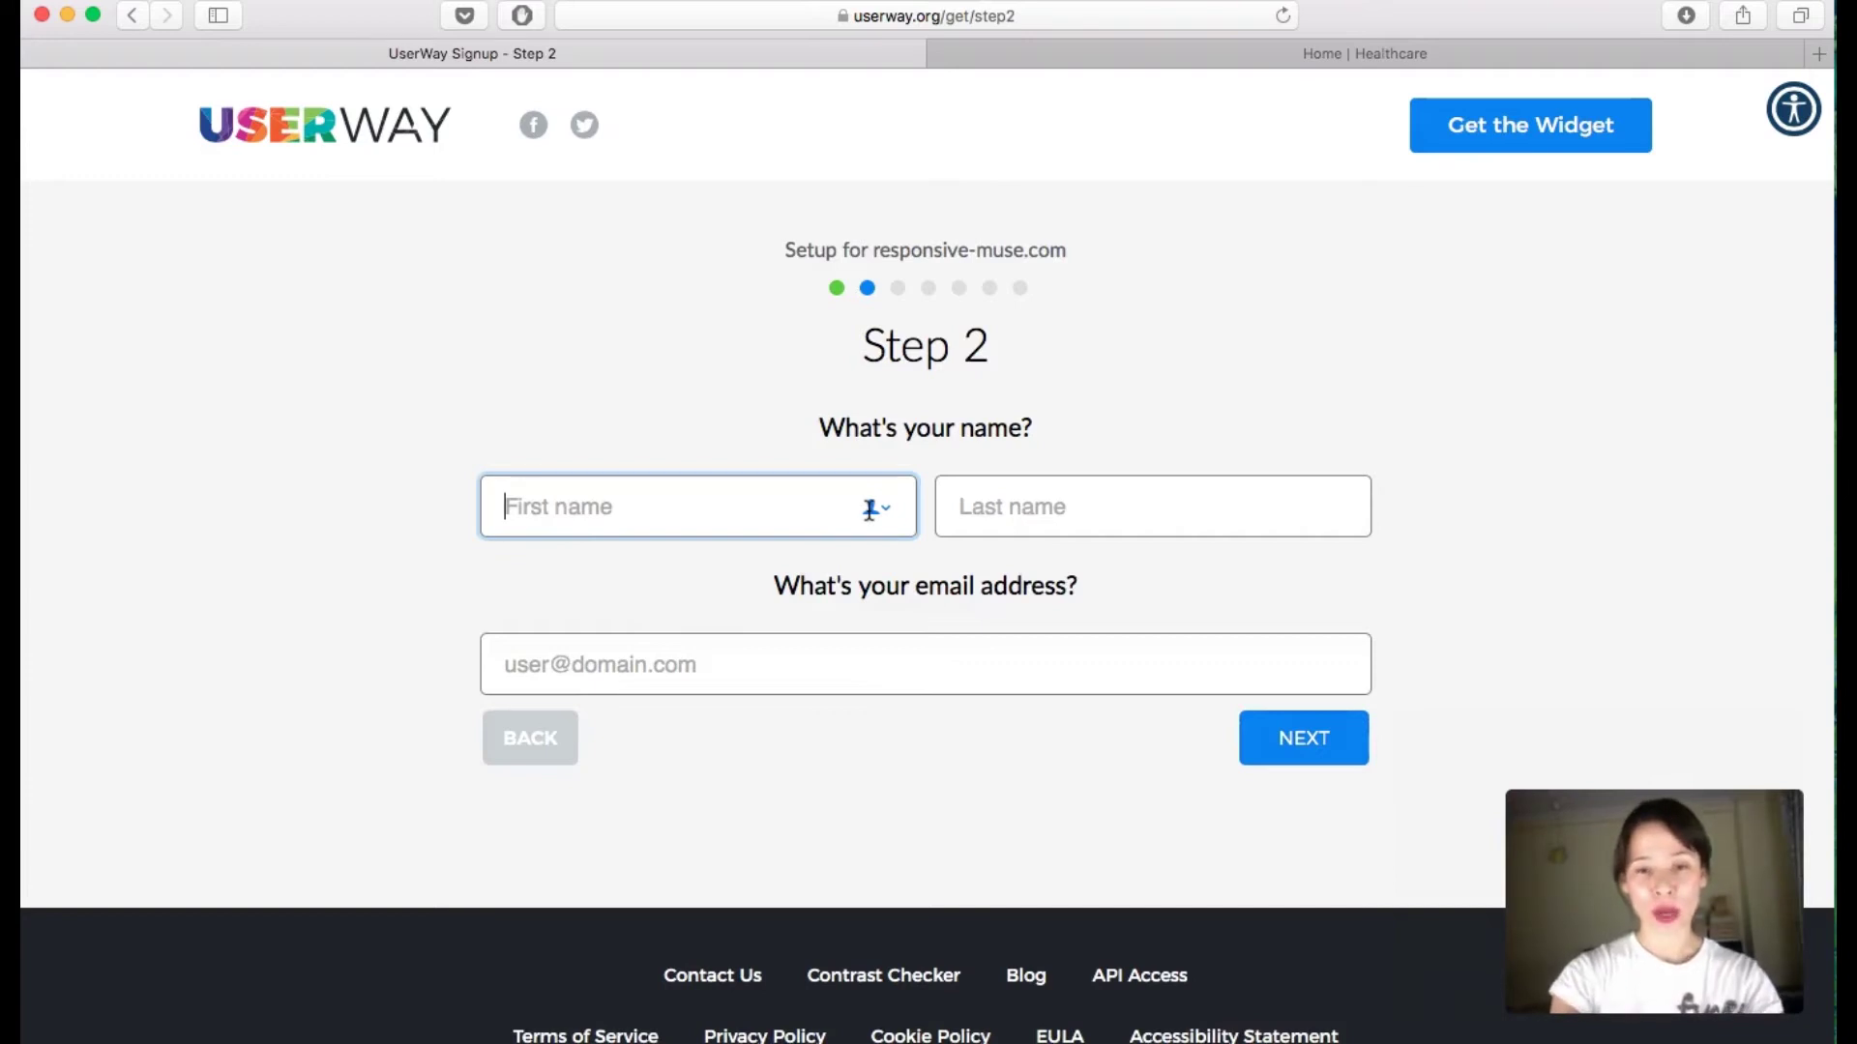
text(Responsive)
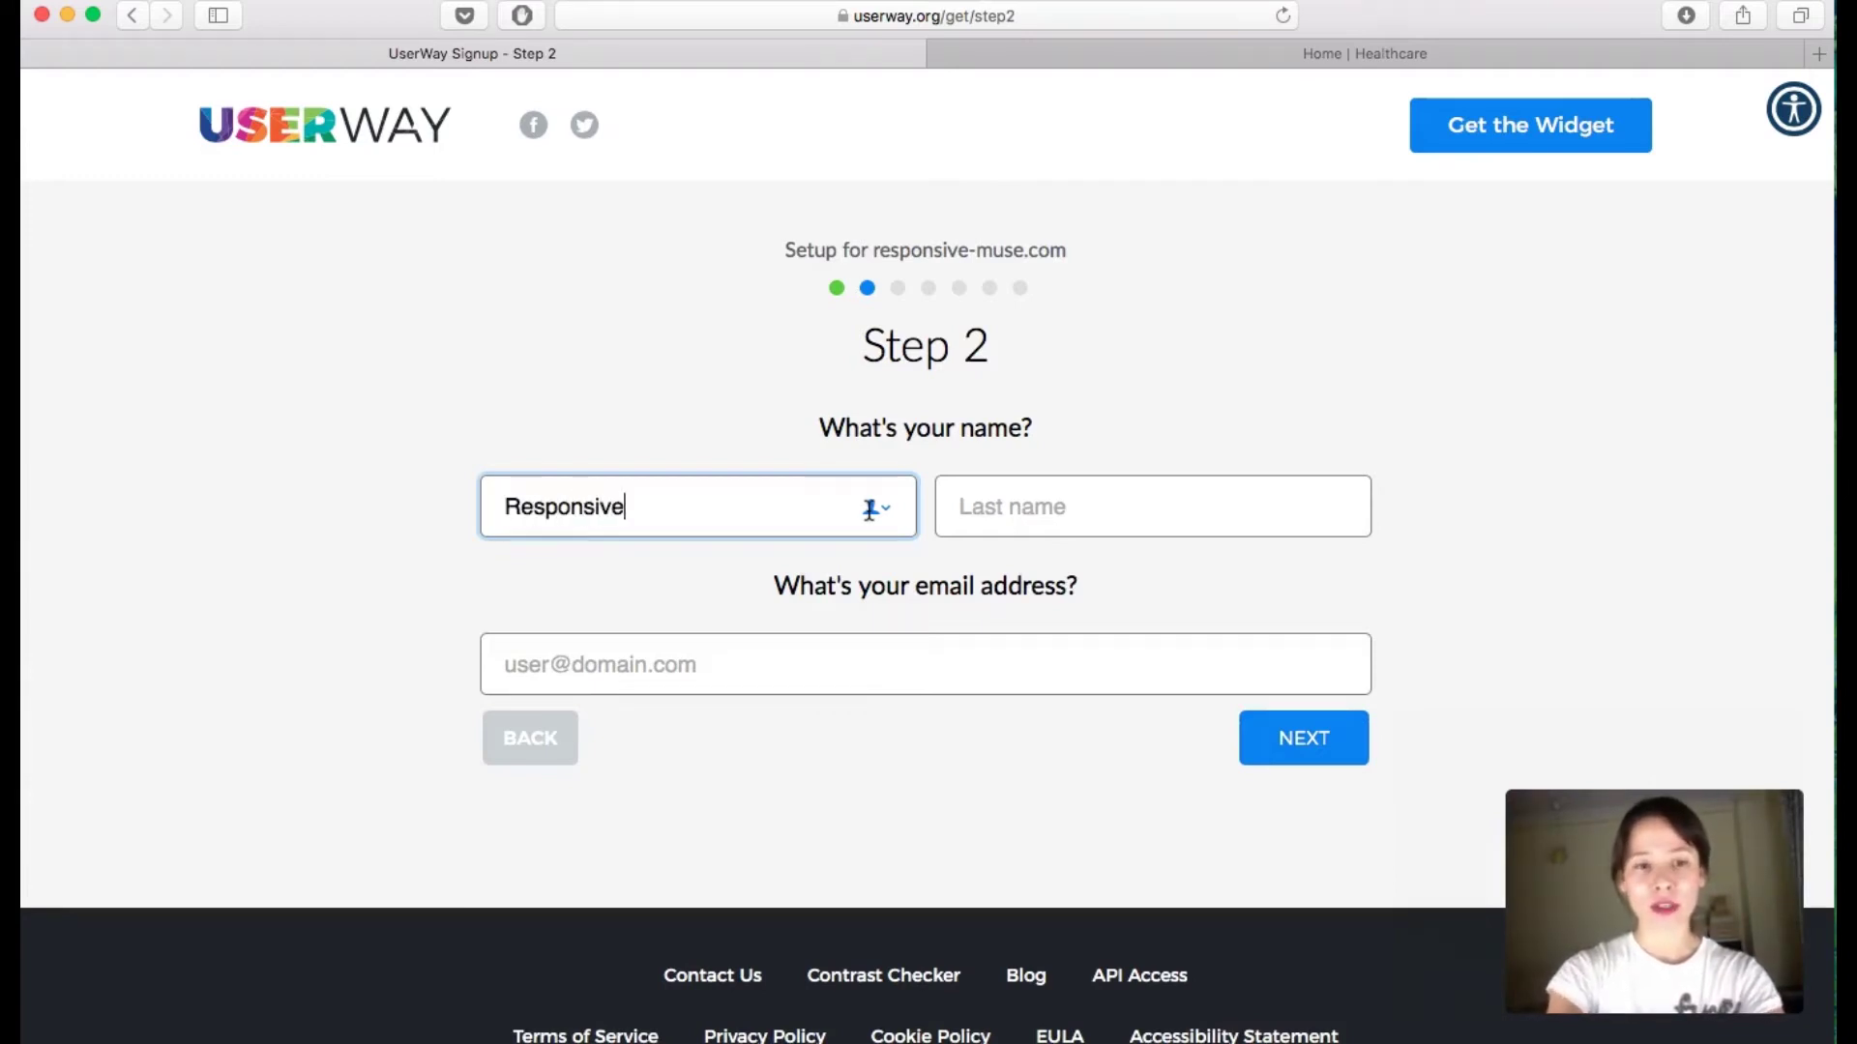
key(Tab)
text(Muse)
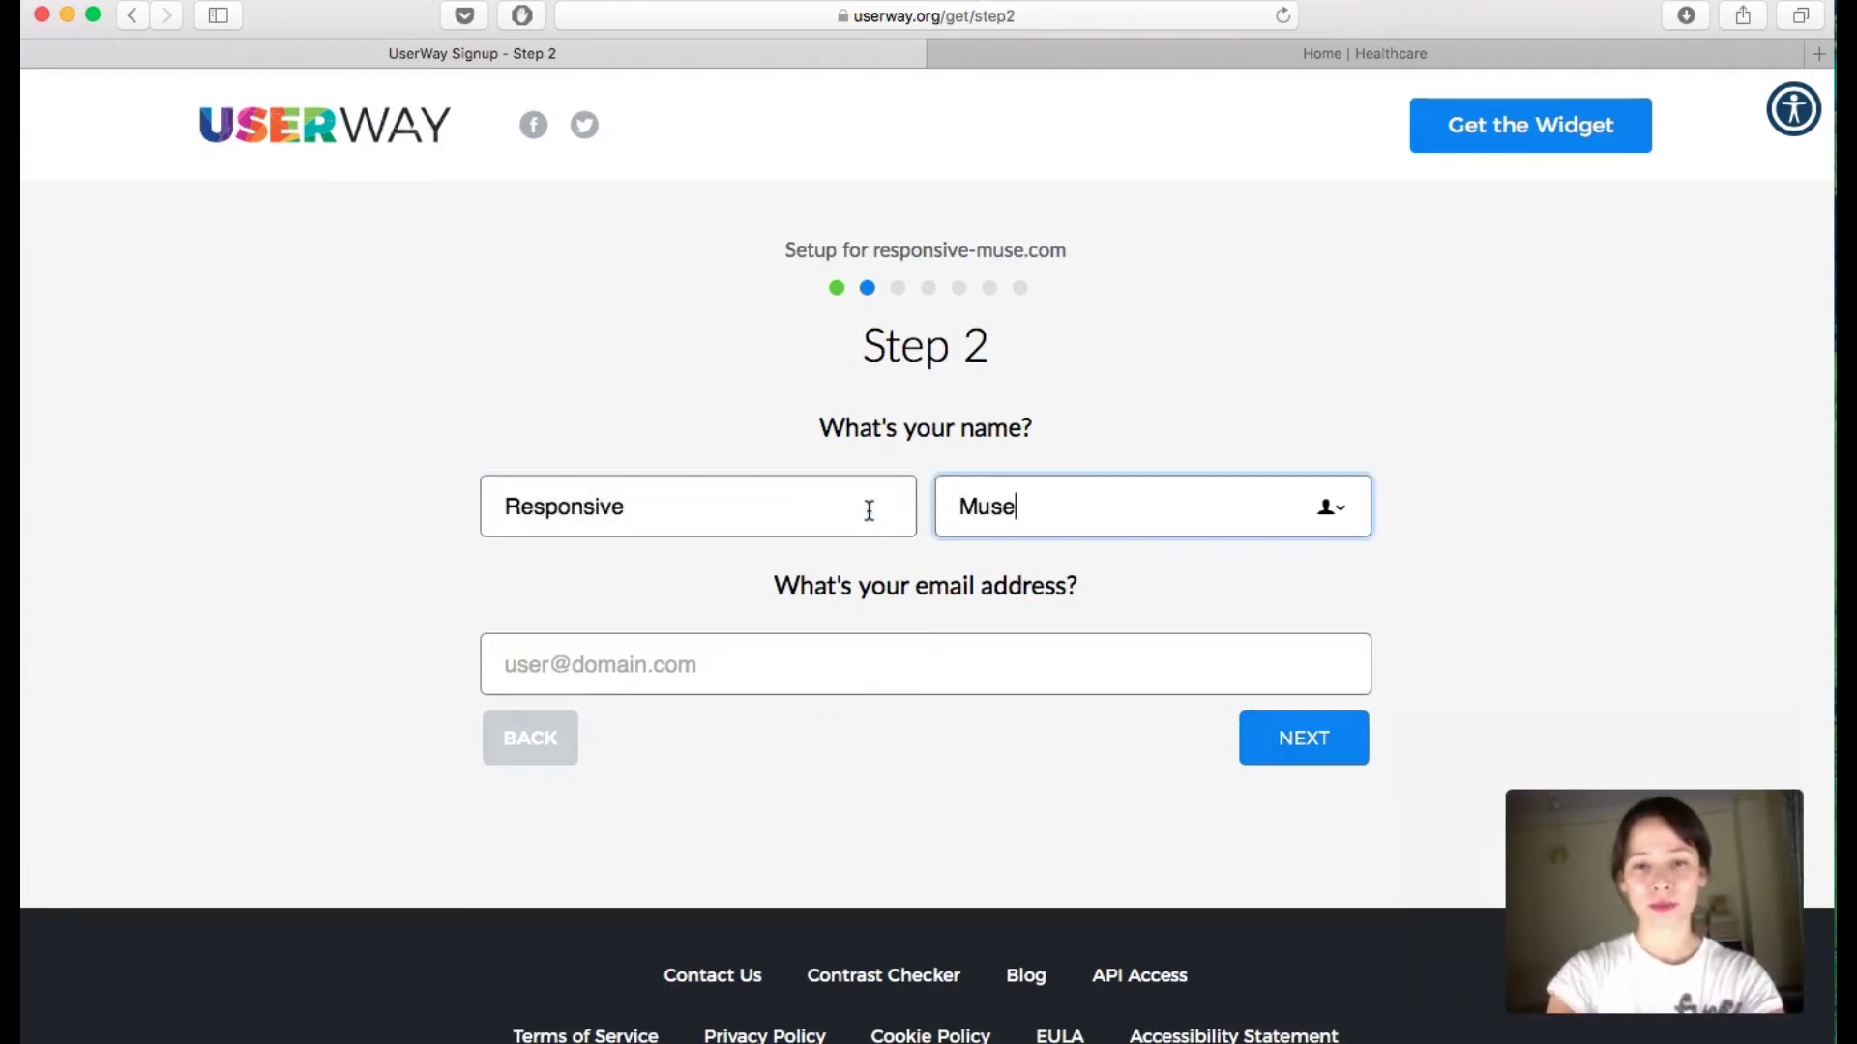
key(Tab)
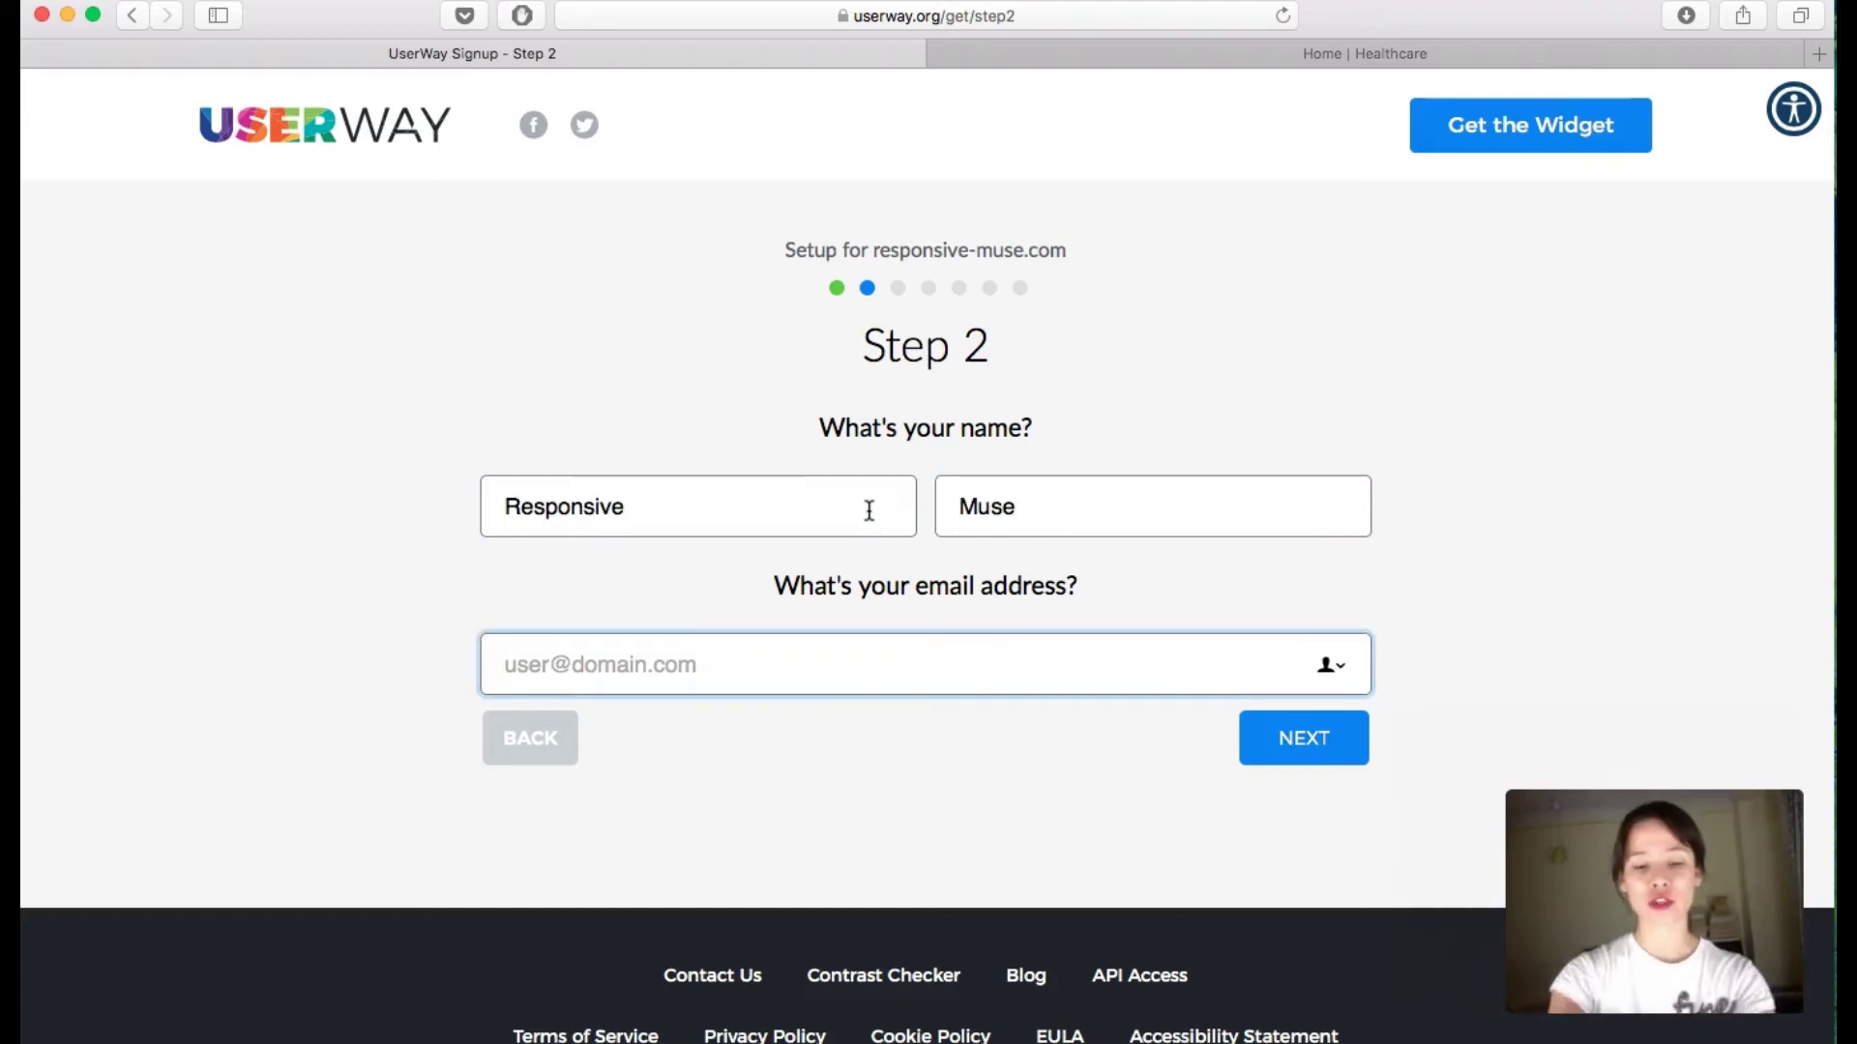
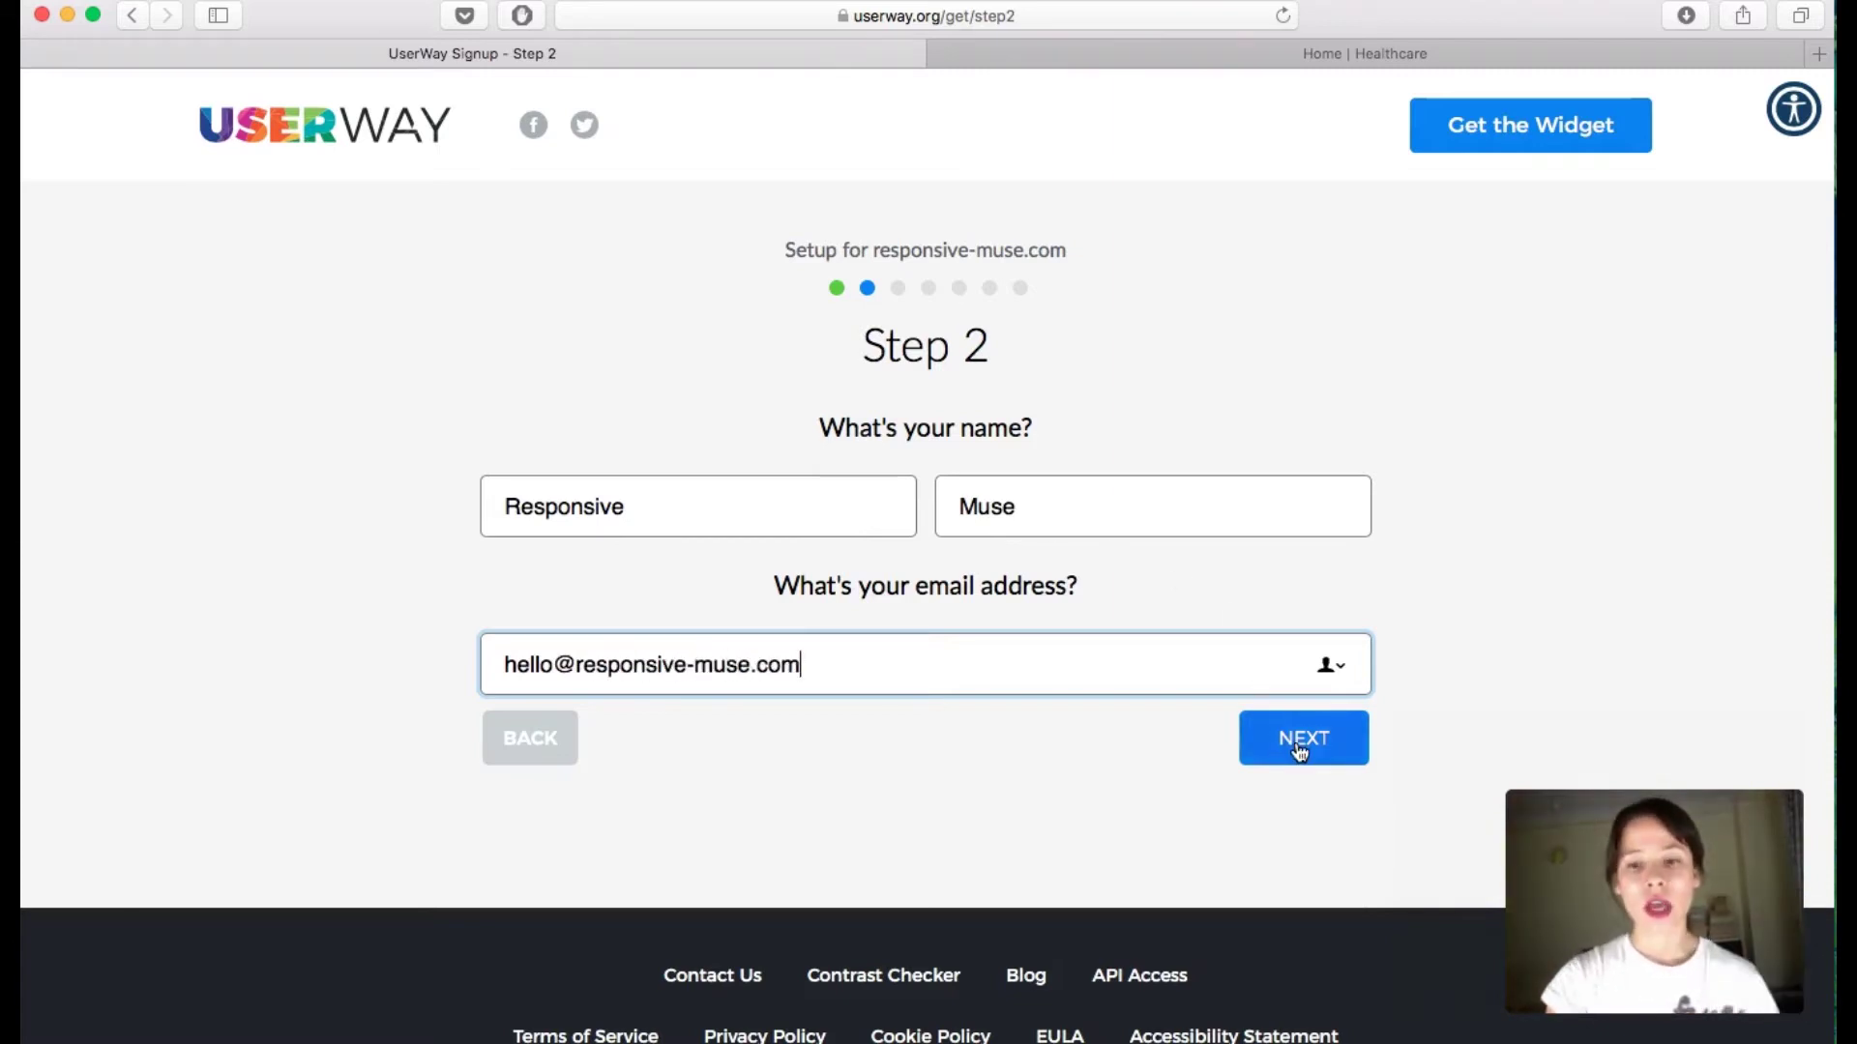
click(1301, 740)
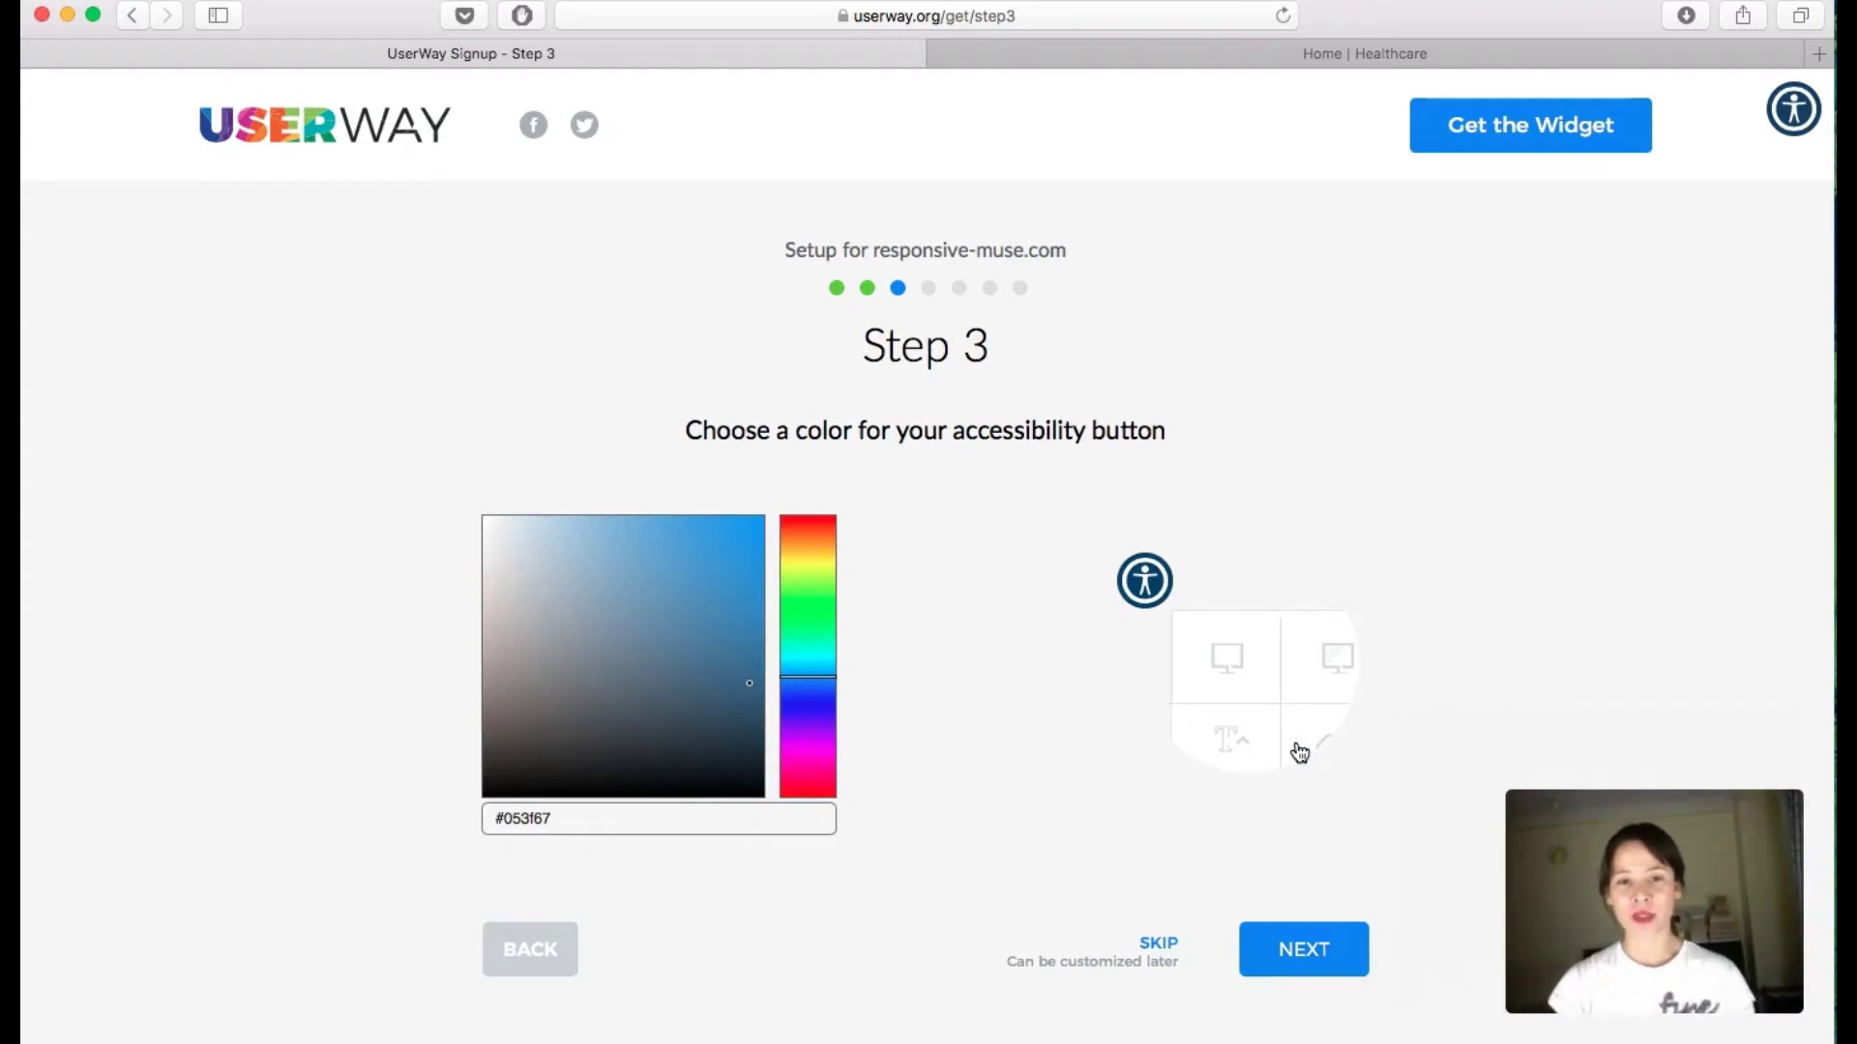
Step: Keep the default #053f67 button colour and settle the button placement on top right
mouse_move(1791, 111)
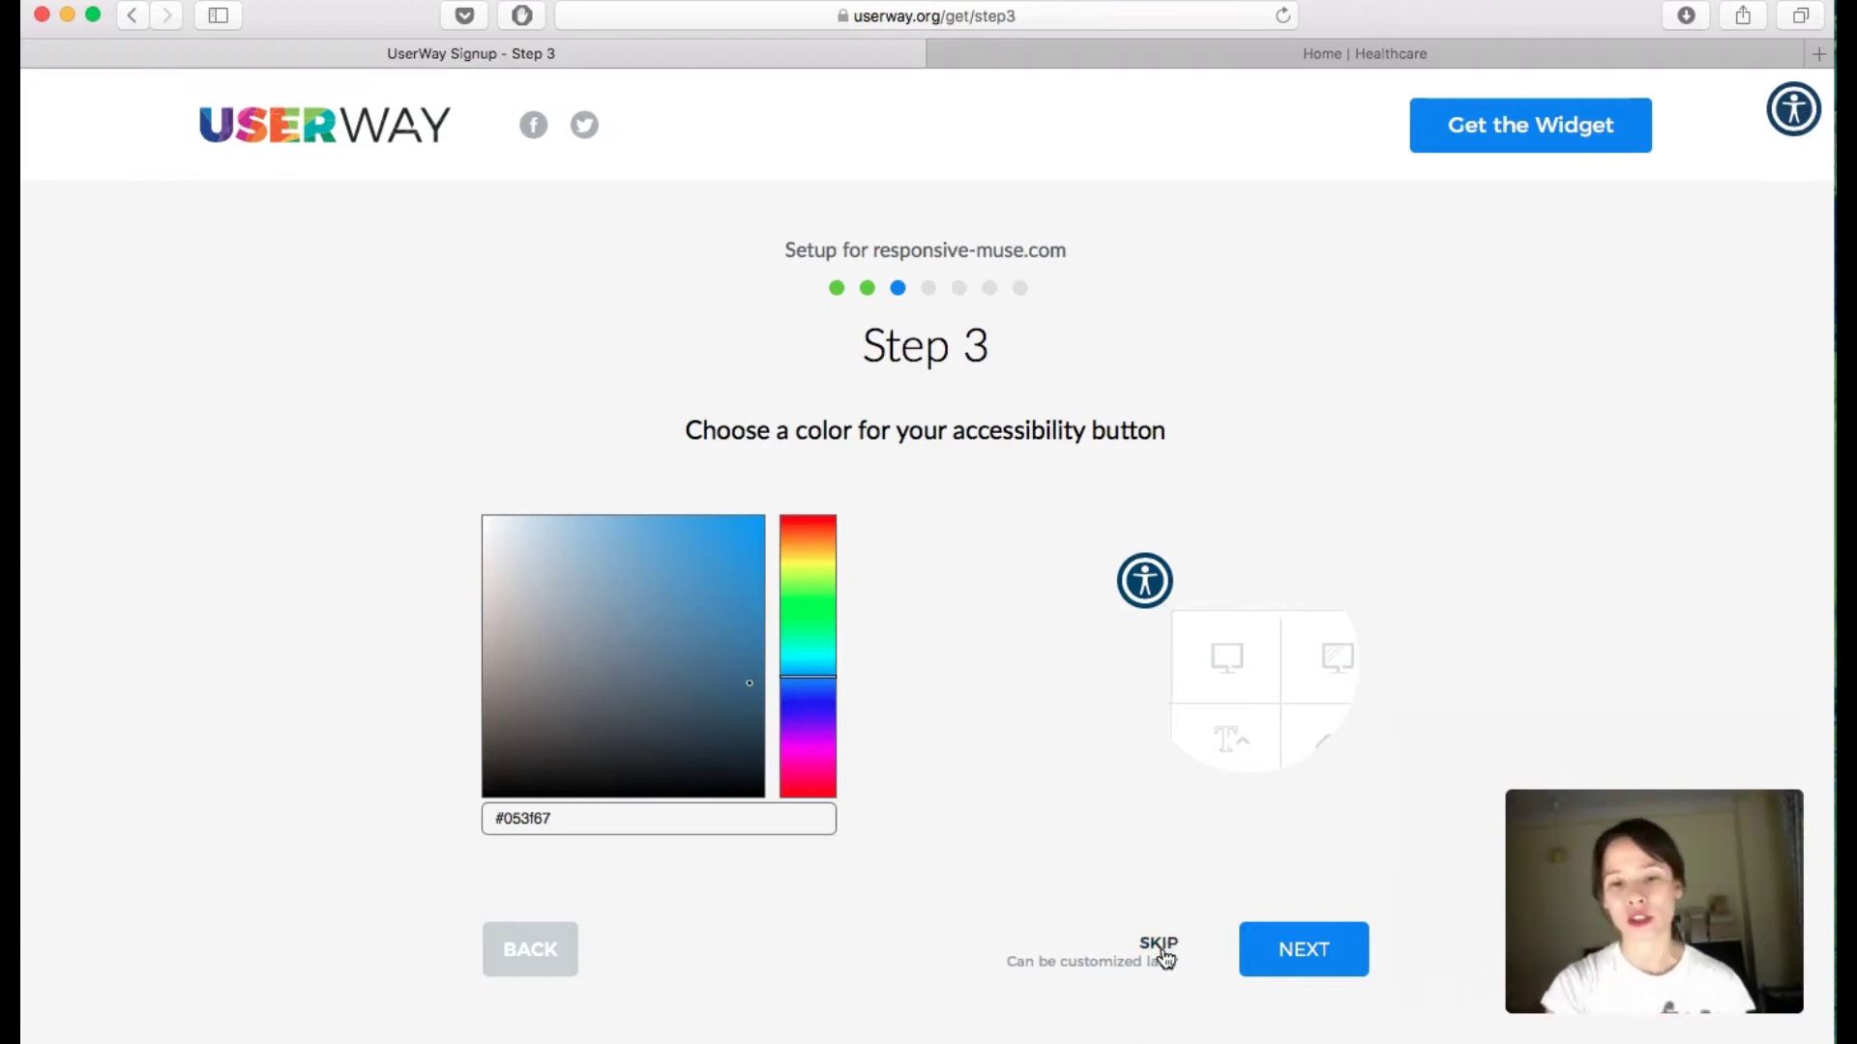
click(1303, 950)
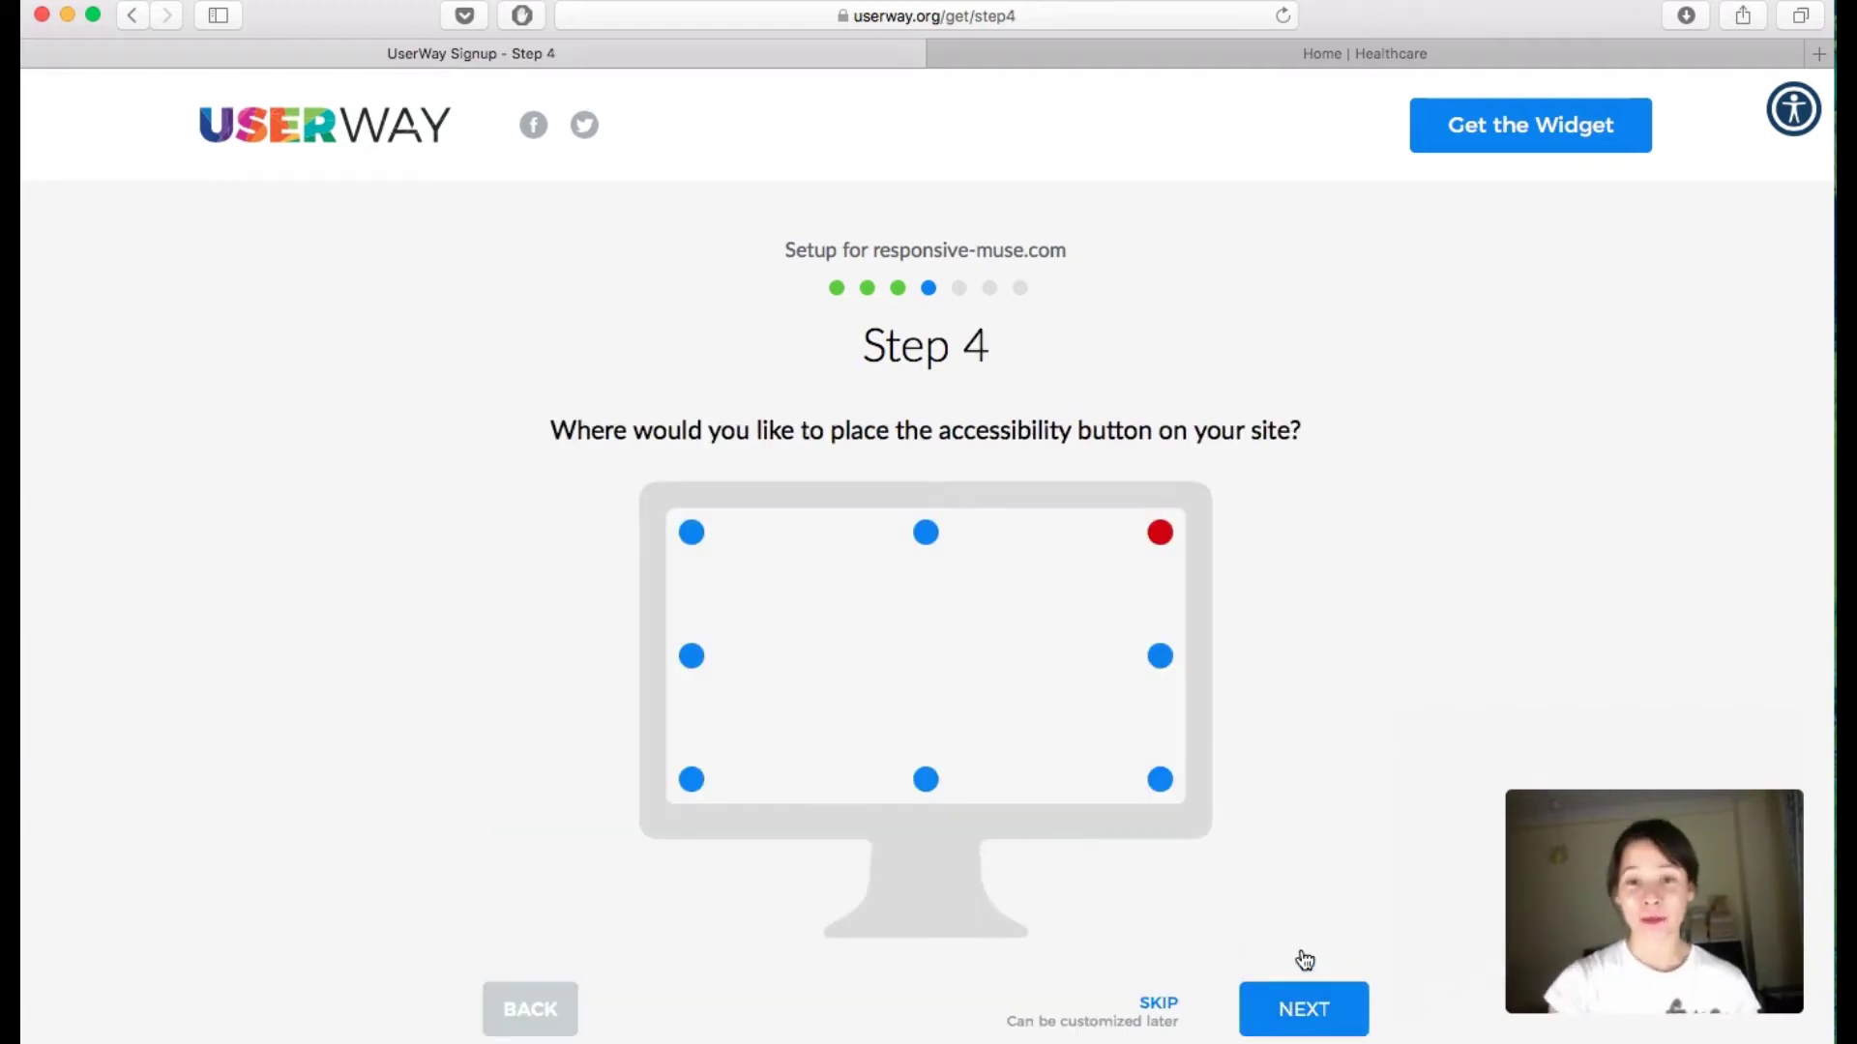
scroll(1289, 679, down, 2)
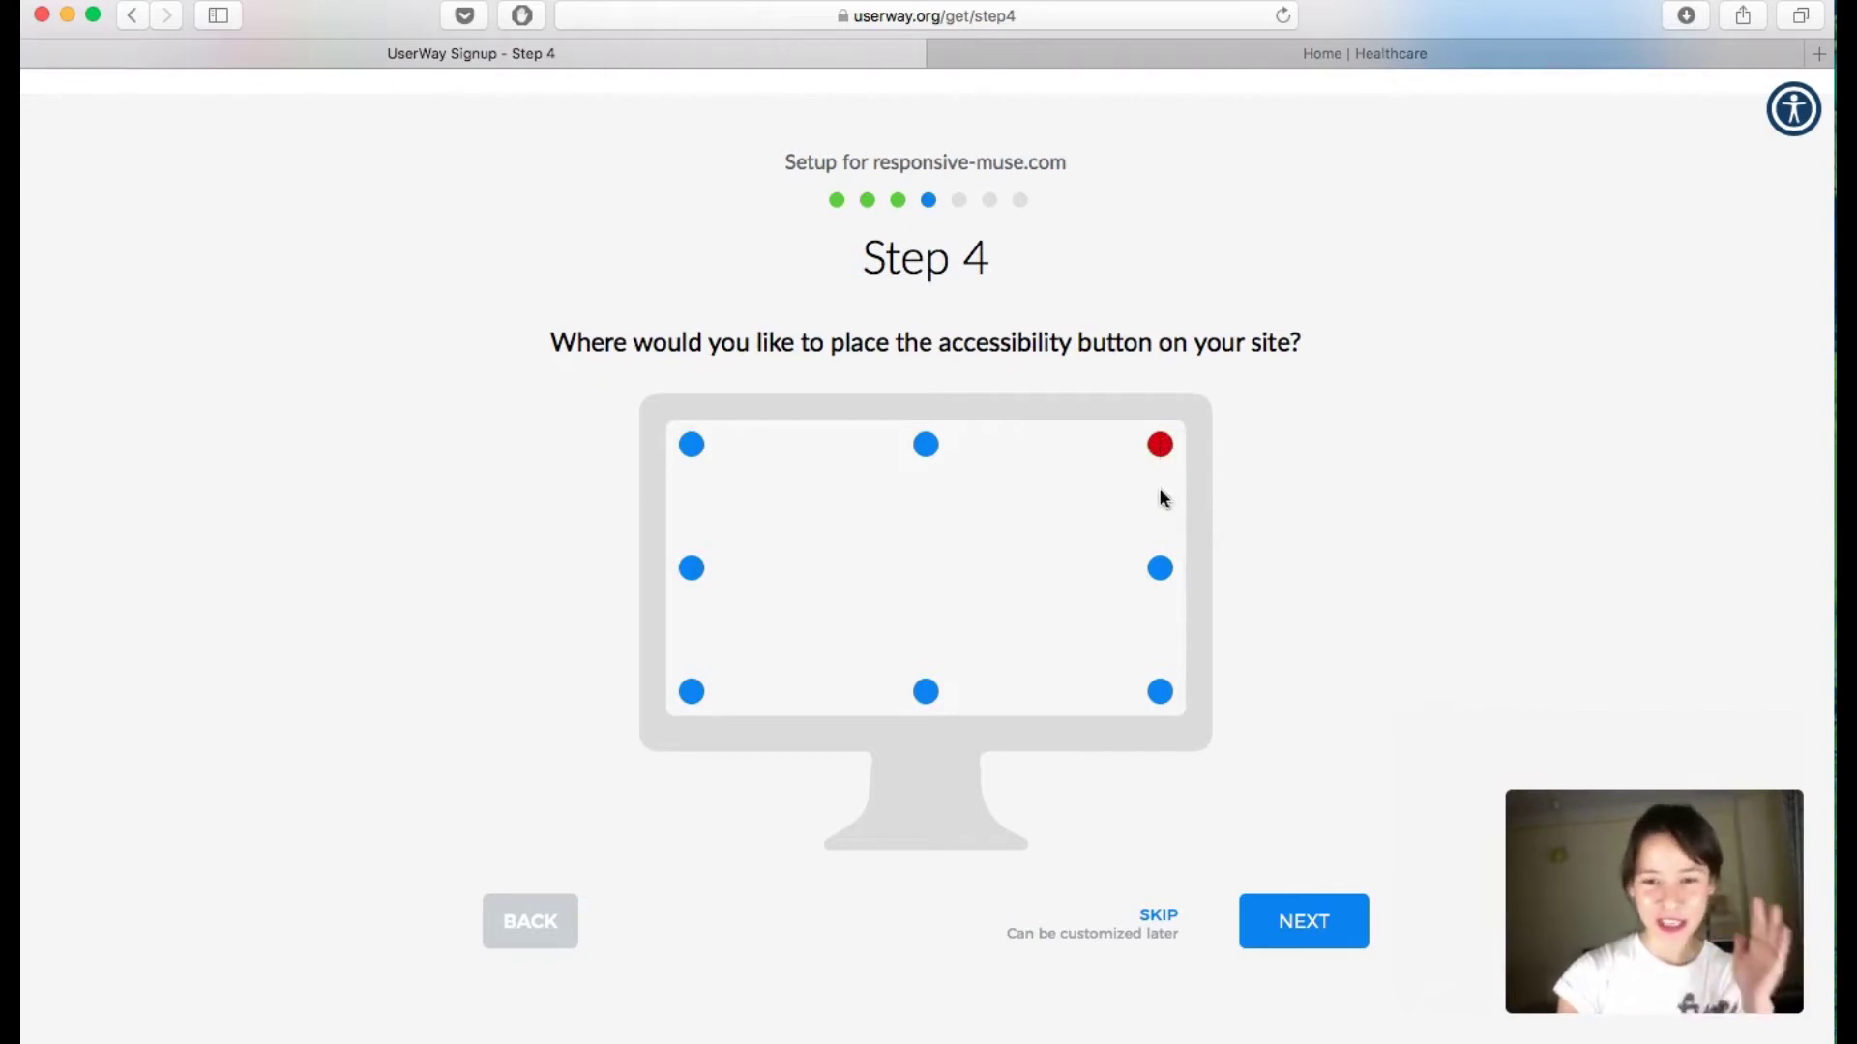
click(1160, 568)
click(925, 445)
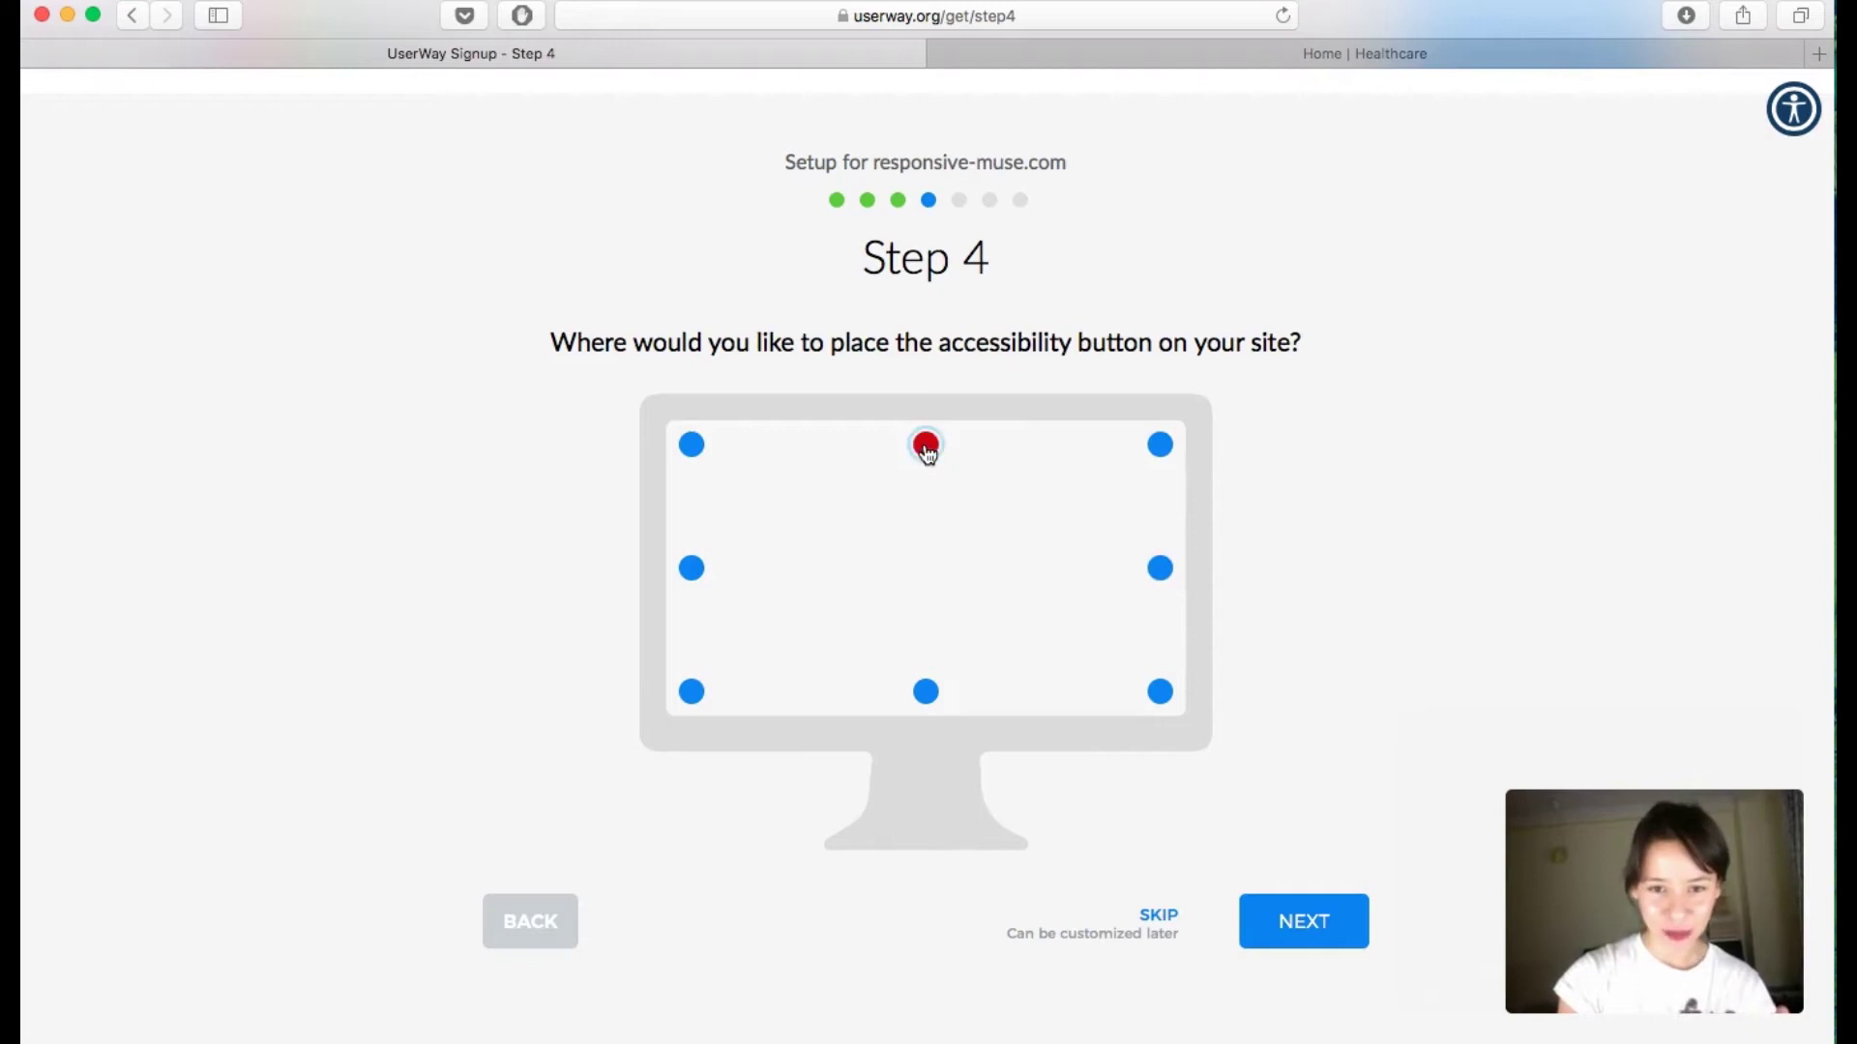
click(1159, 444)
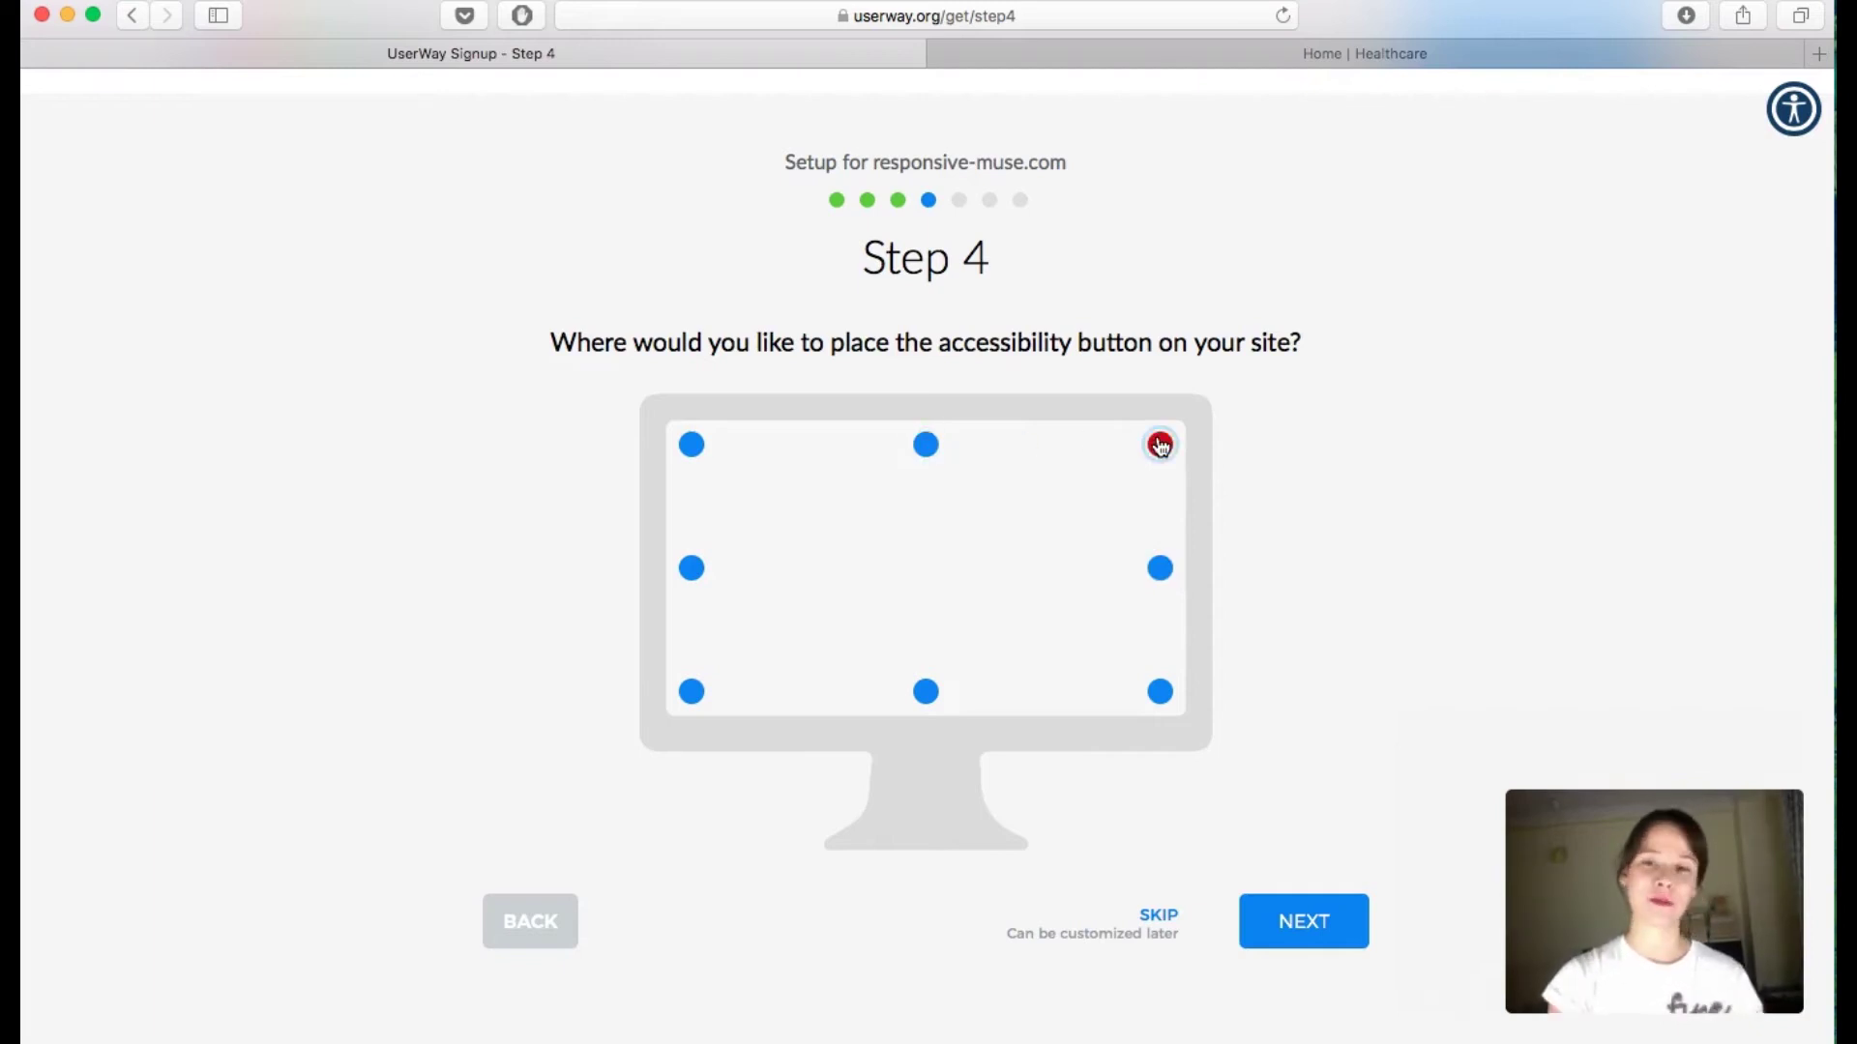
click(1299, 919)
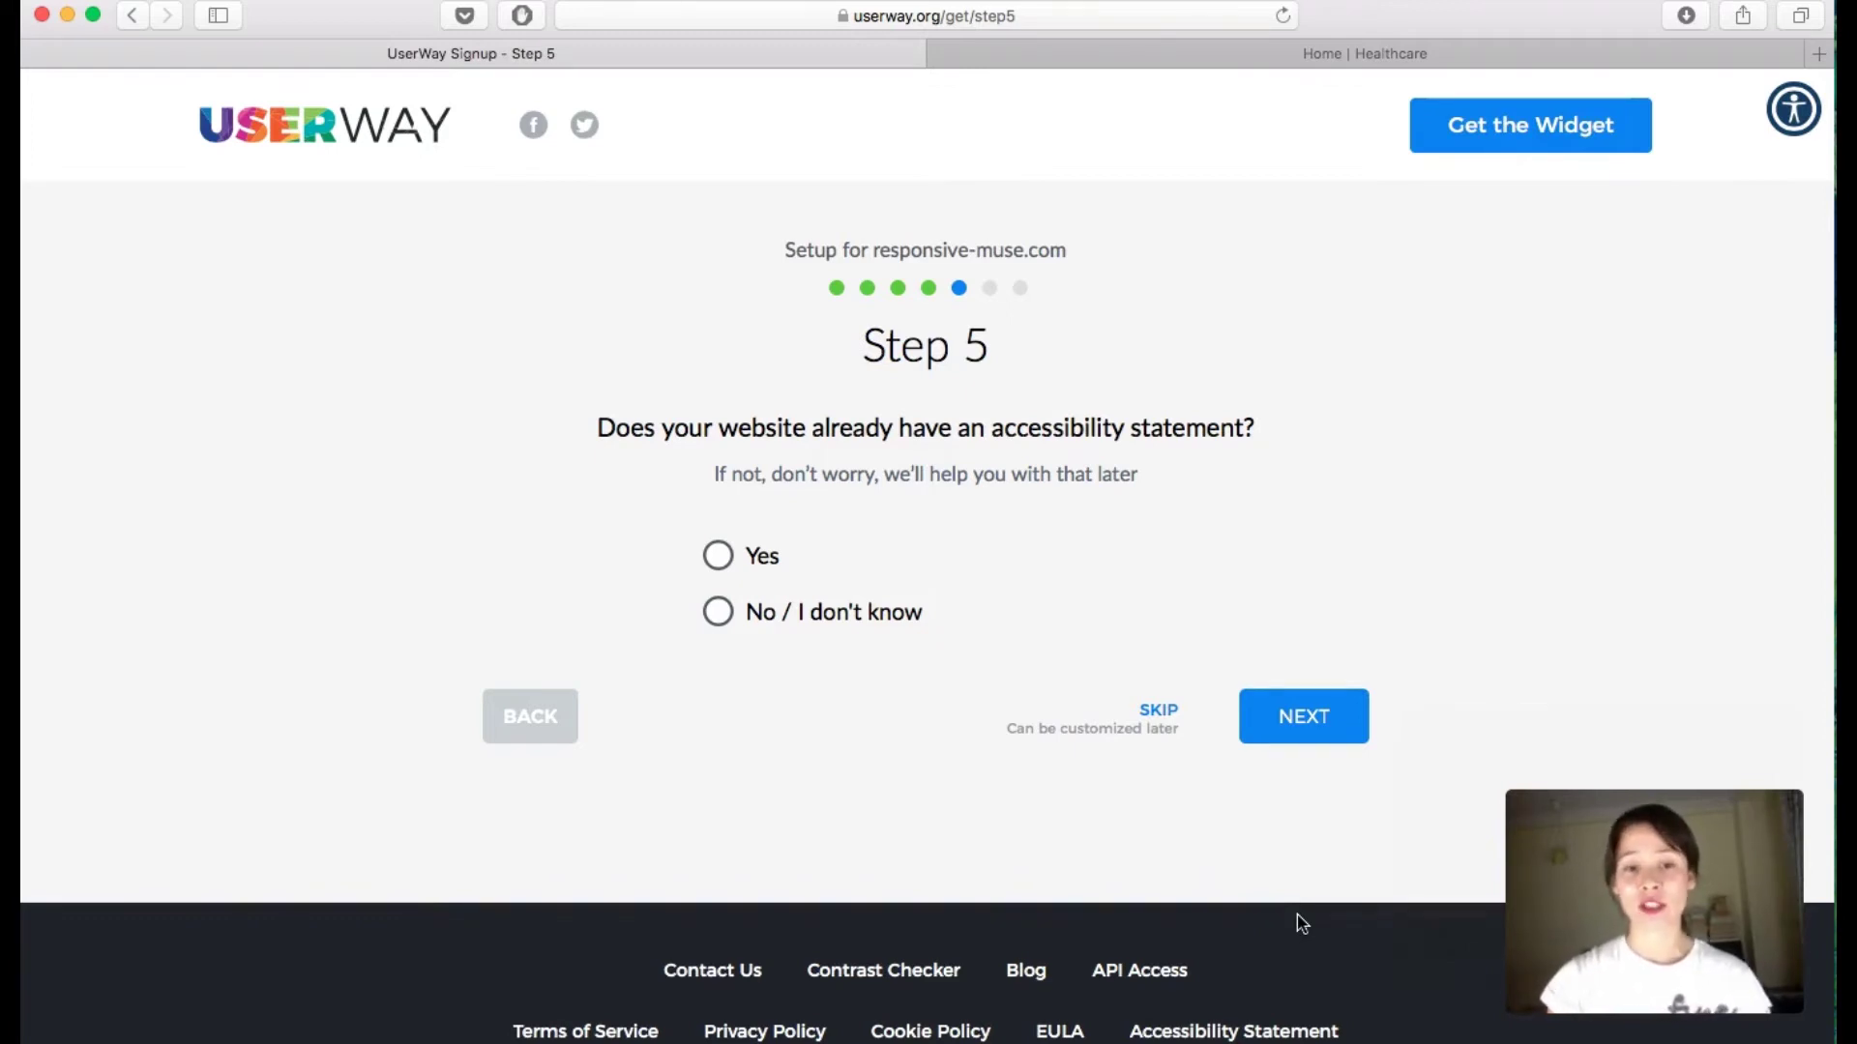
Step: Answer that the site has an accessibility statement, then skip entering its address
click(724, 557)
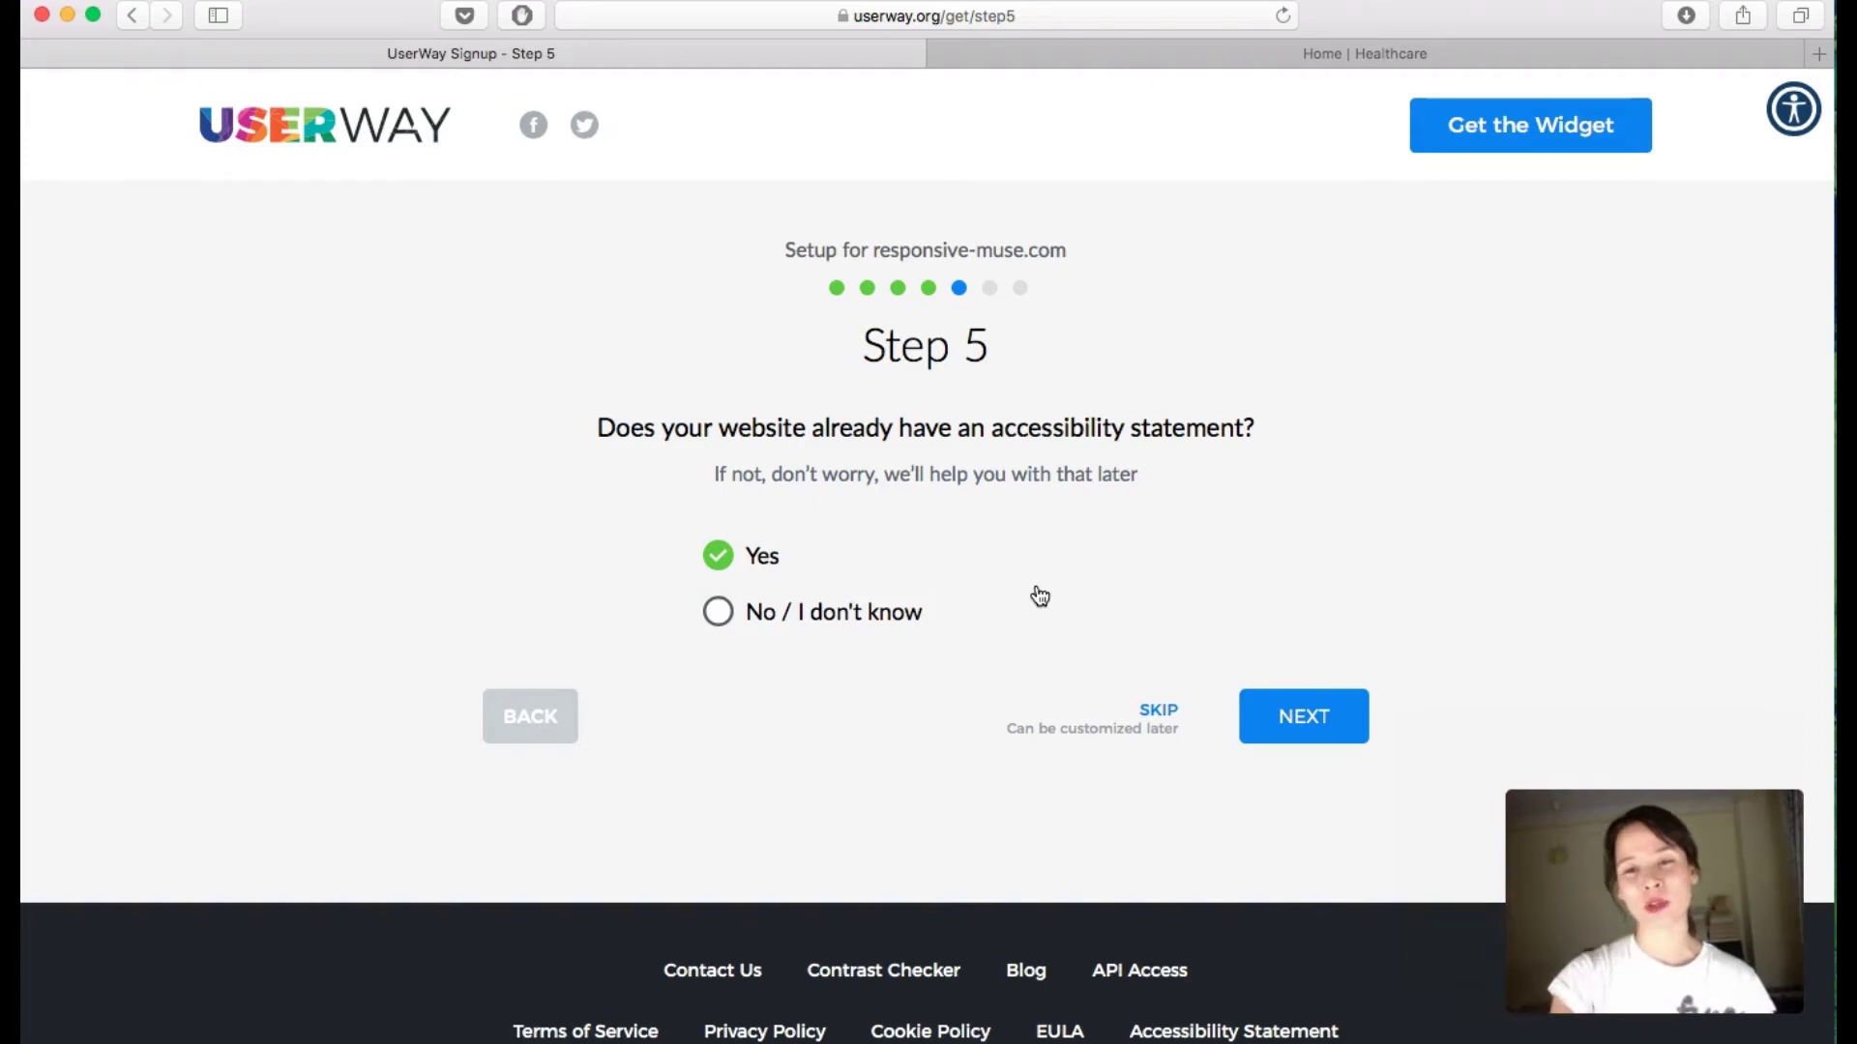
click(1334, 736)
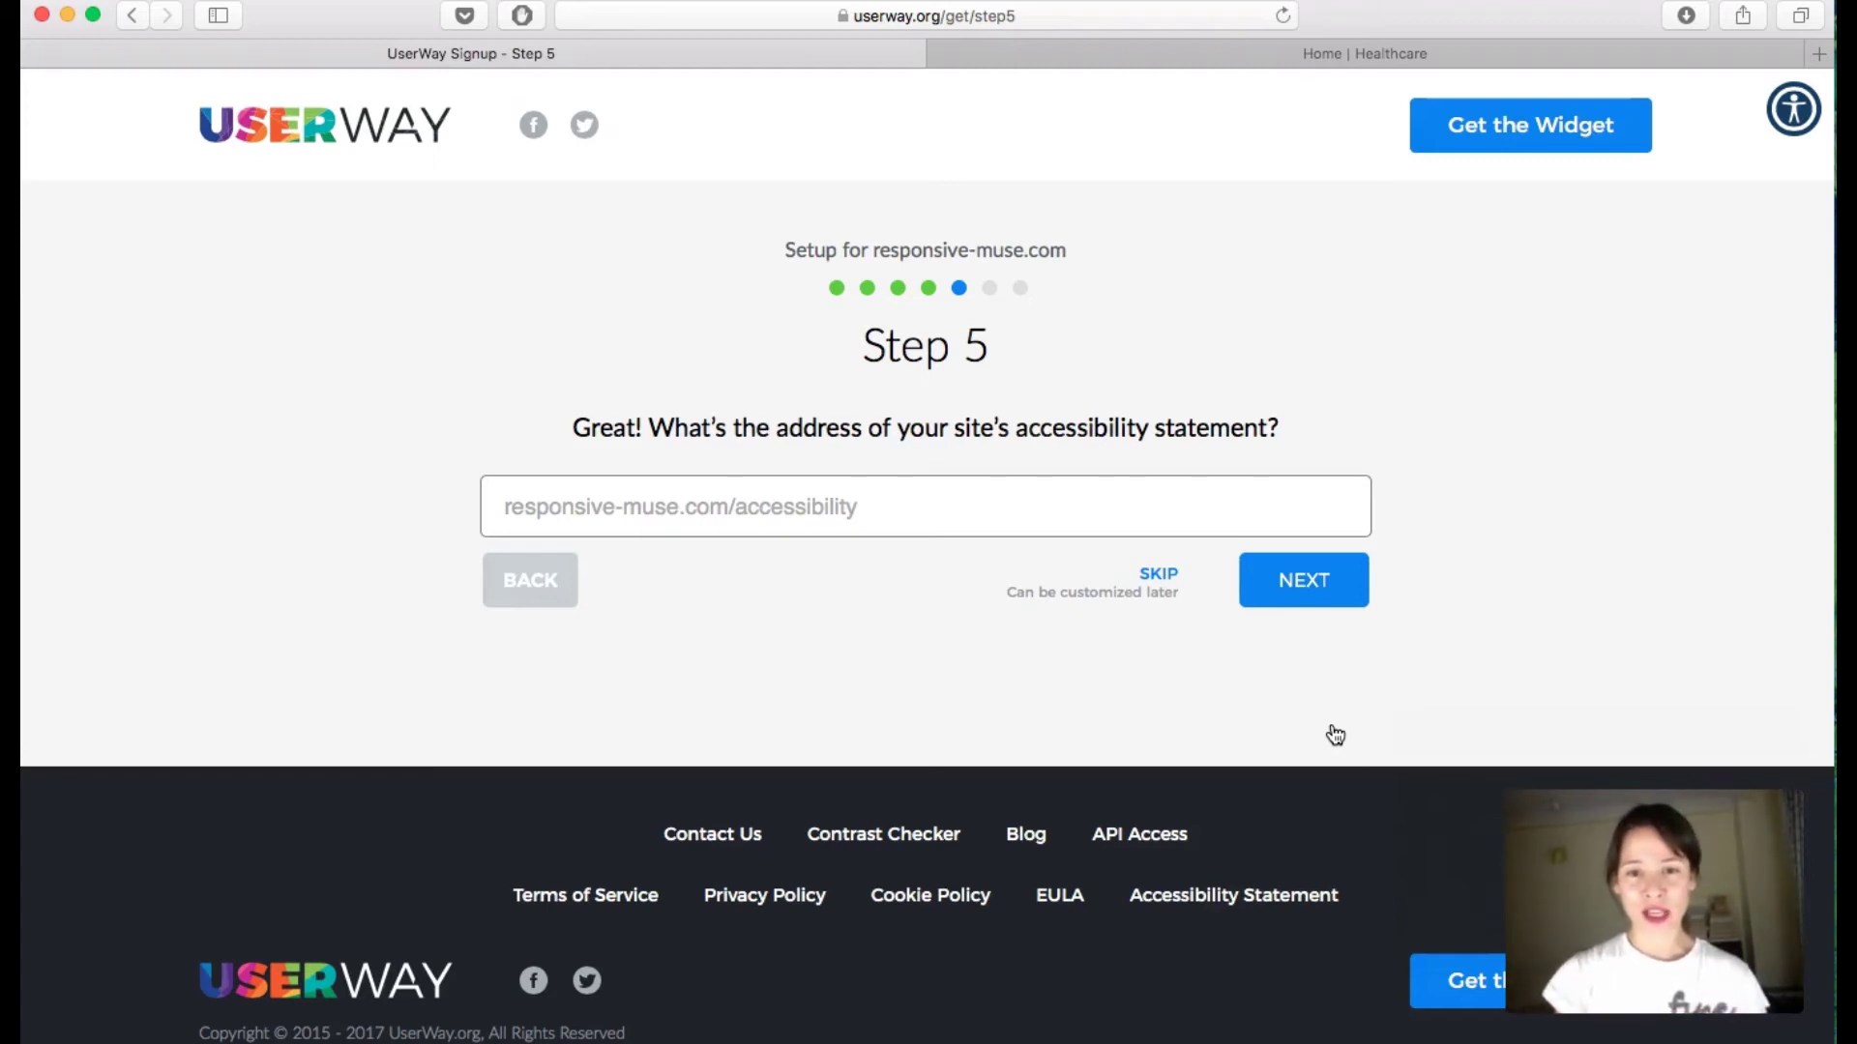
click(1155, 577)
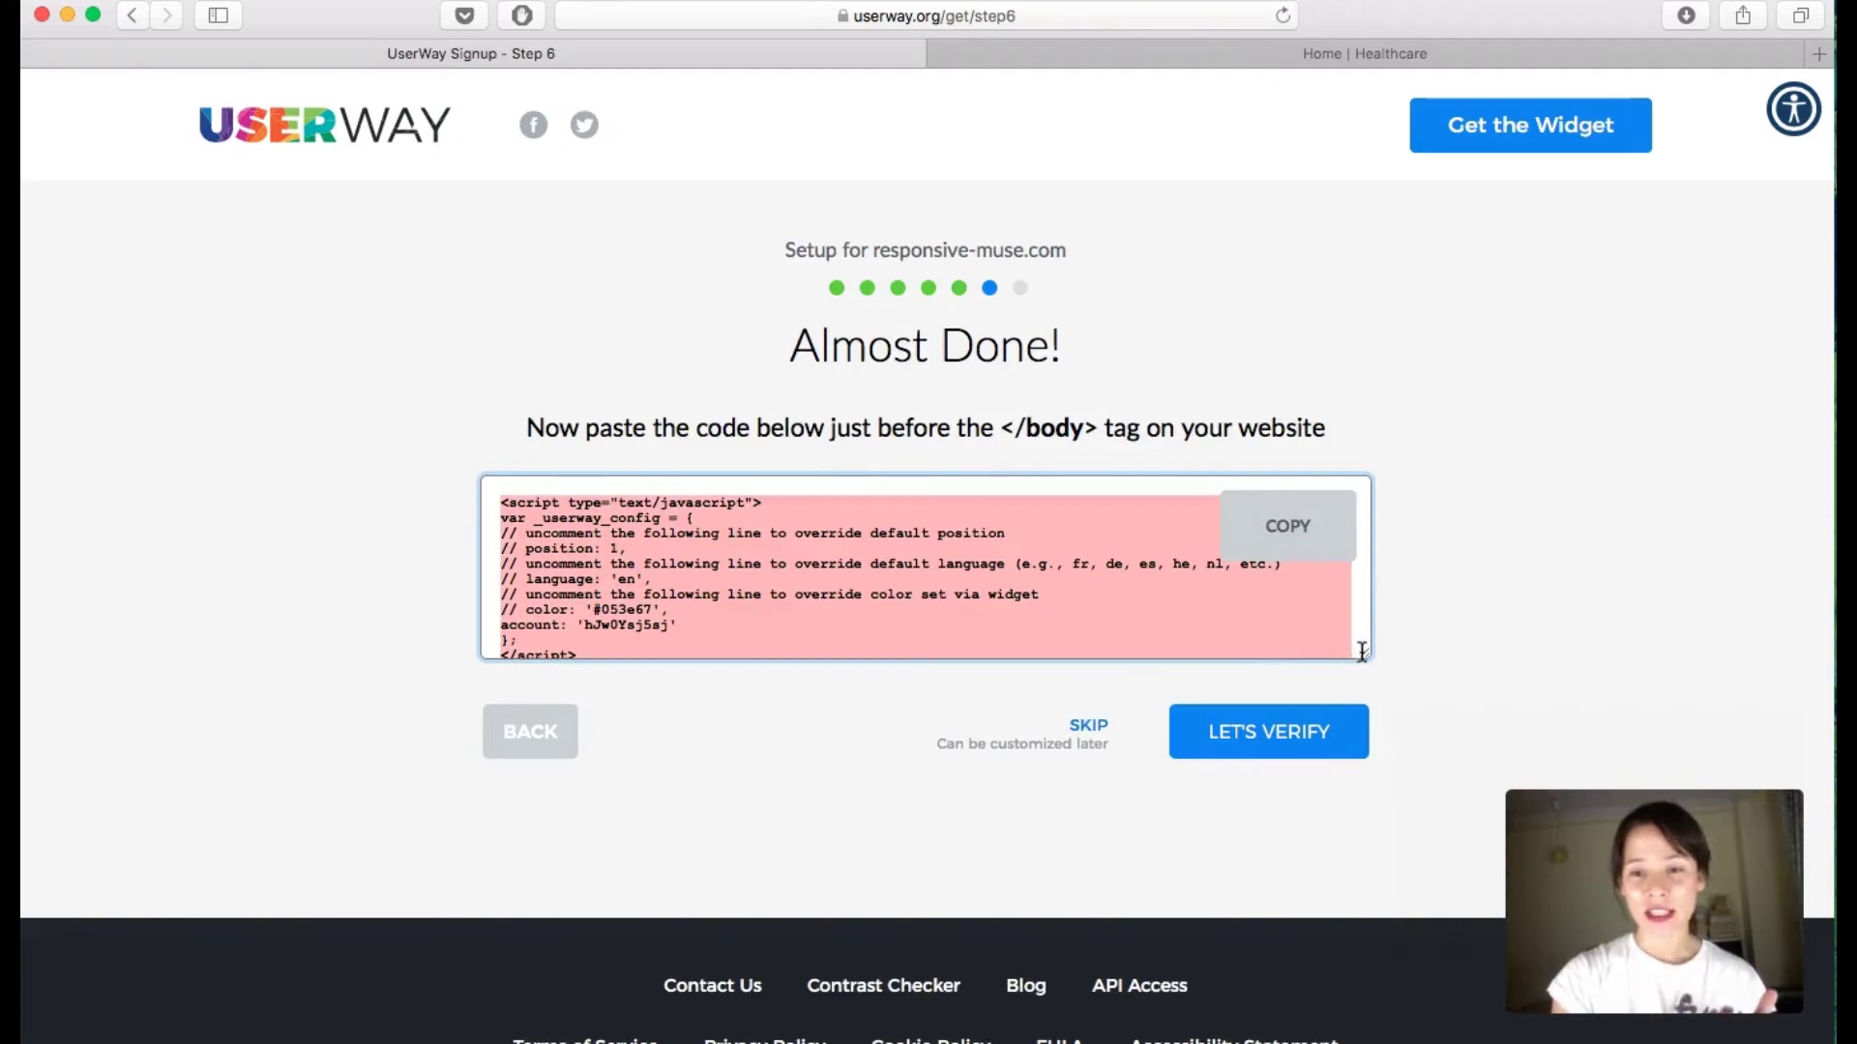
Step: Enlarge the code box and copy the UserWay widget embed code
drag(1361, 651, 1361, 844)
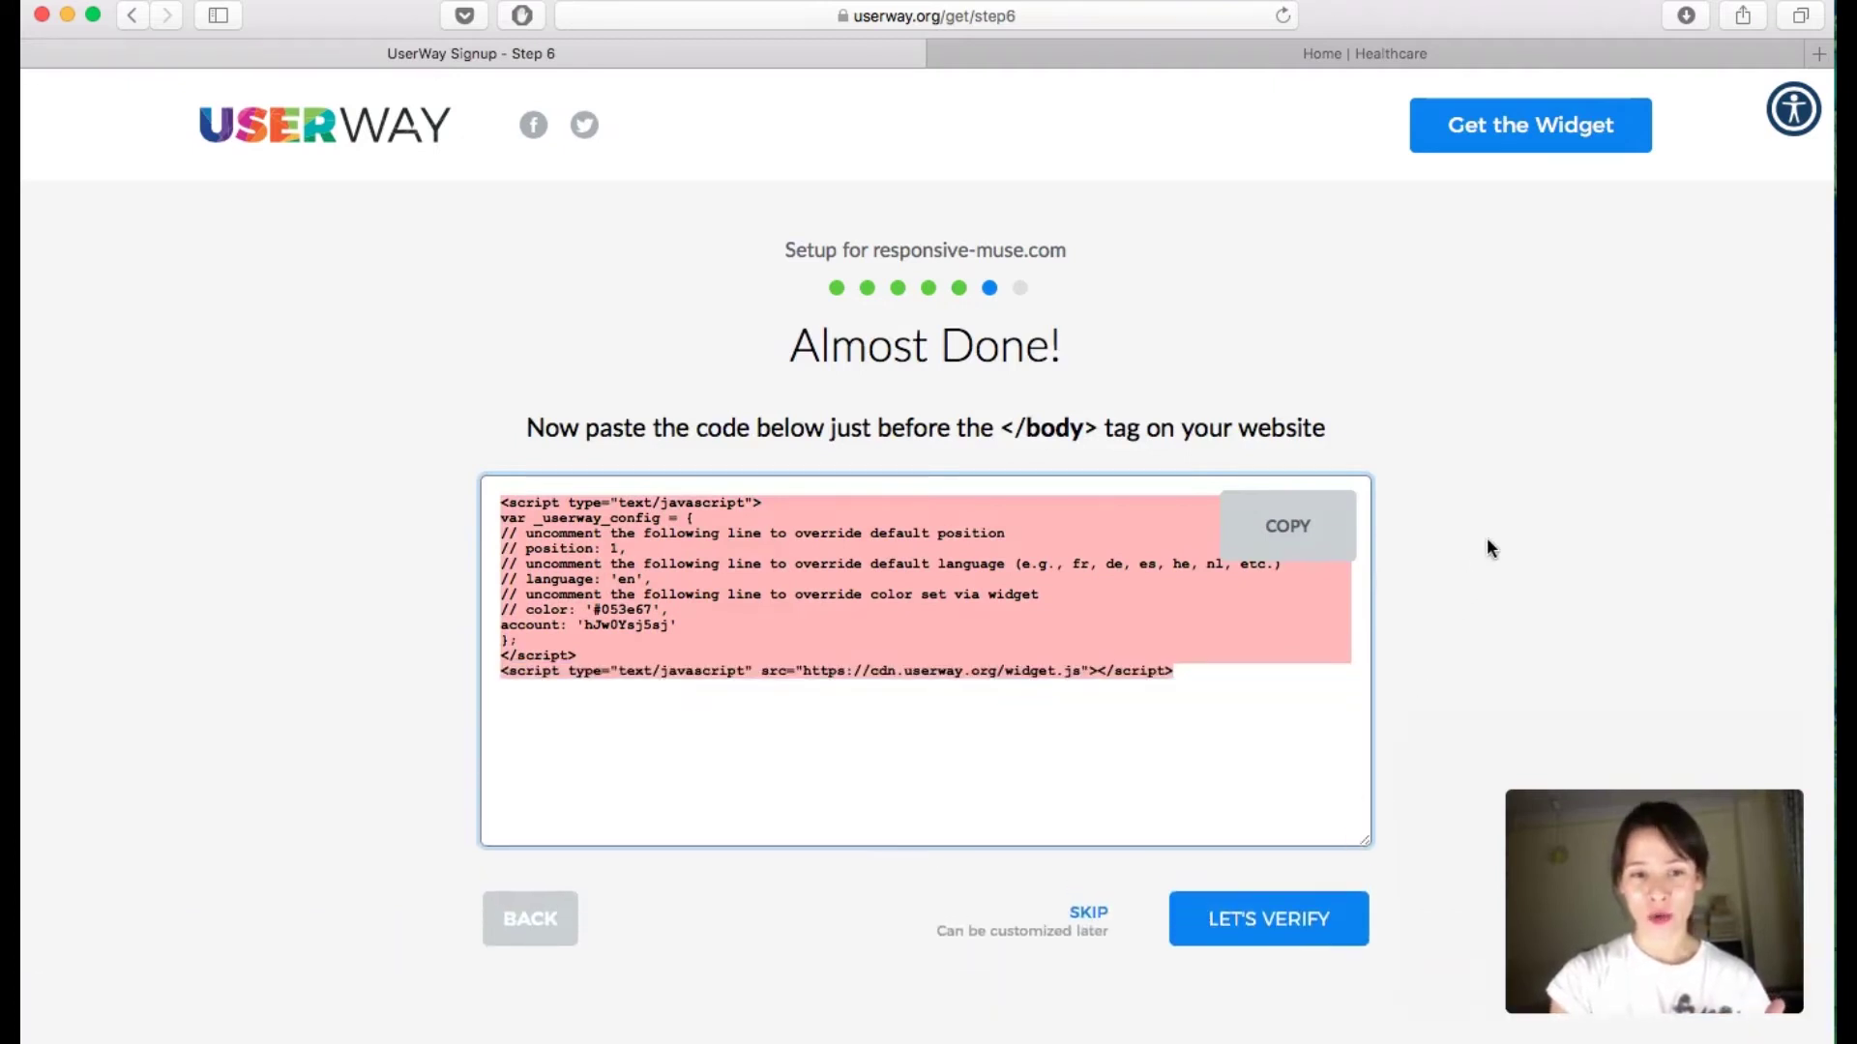
click(1487, 537)
click(869, 607)
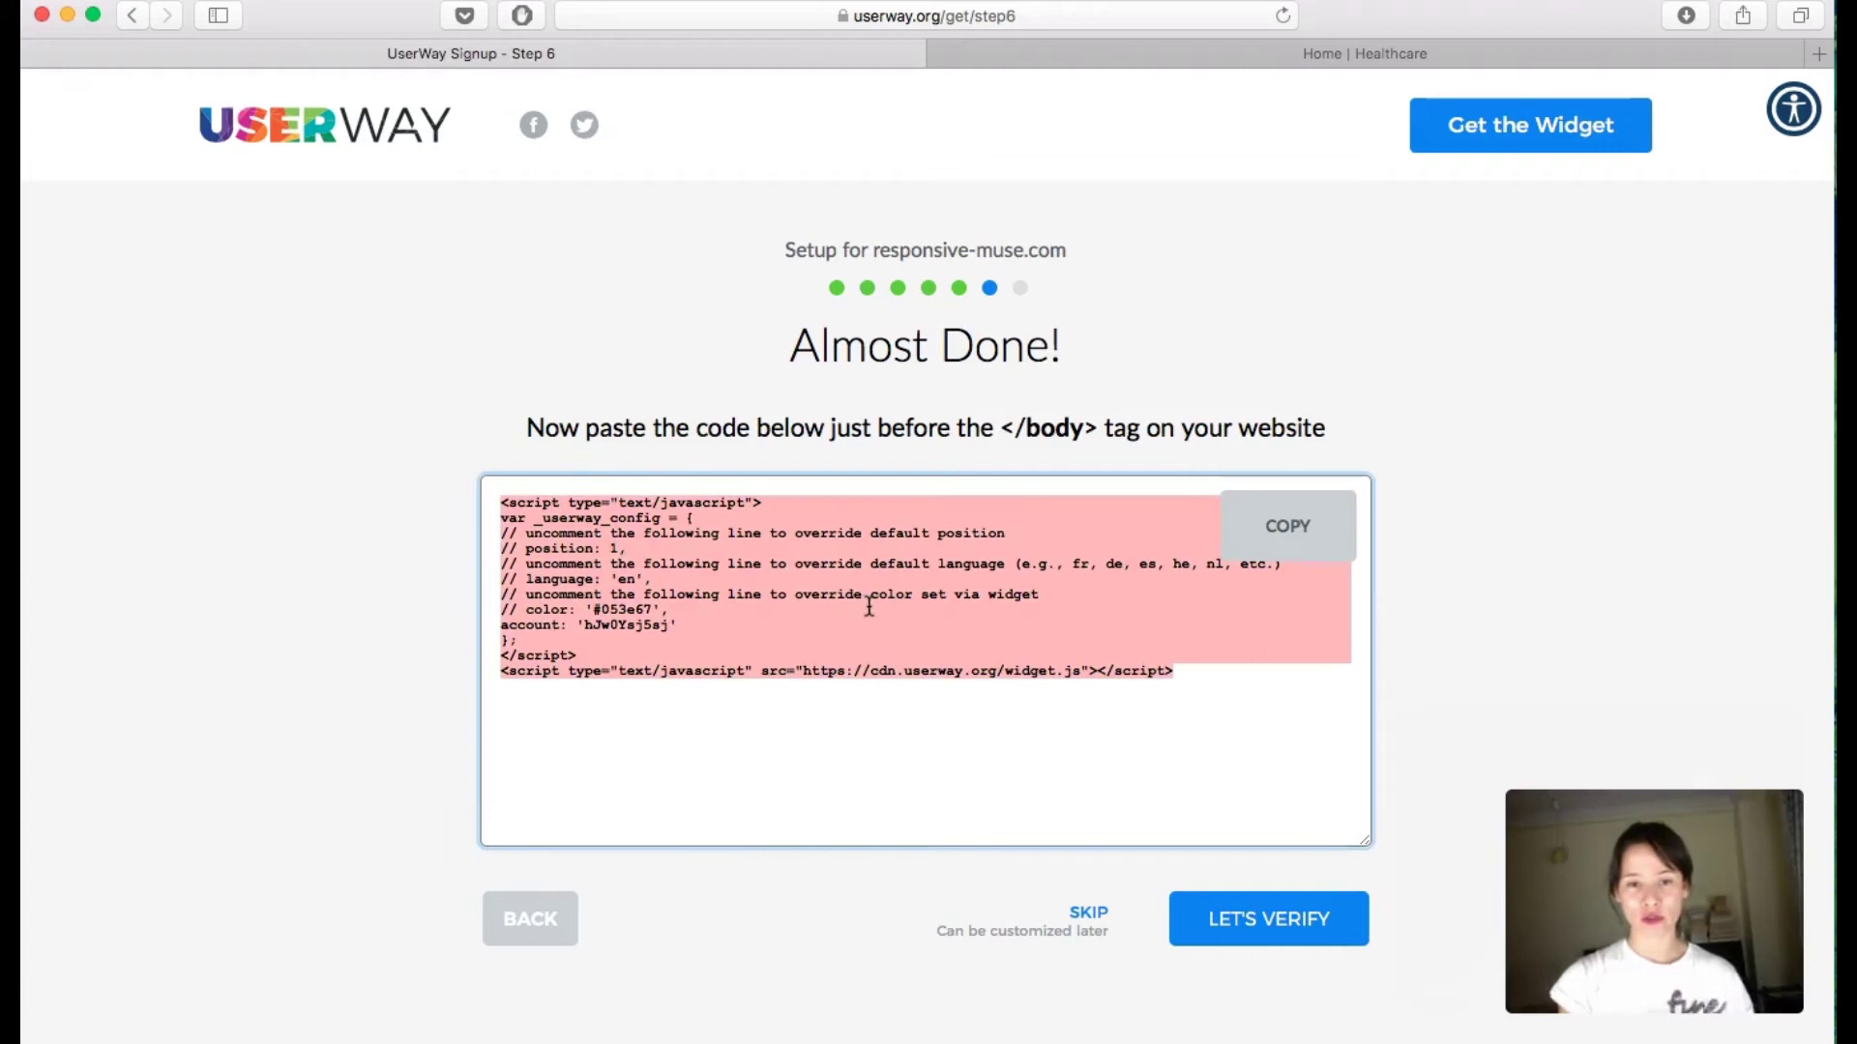
click(1277, 651)
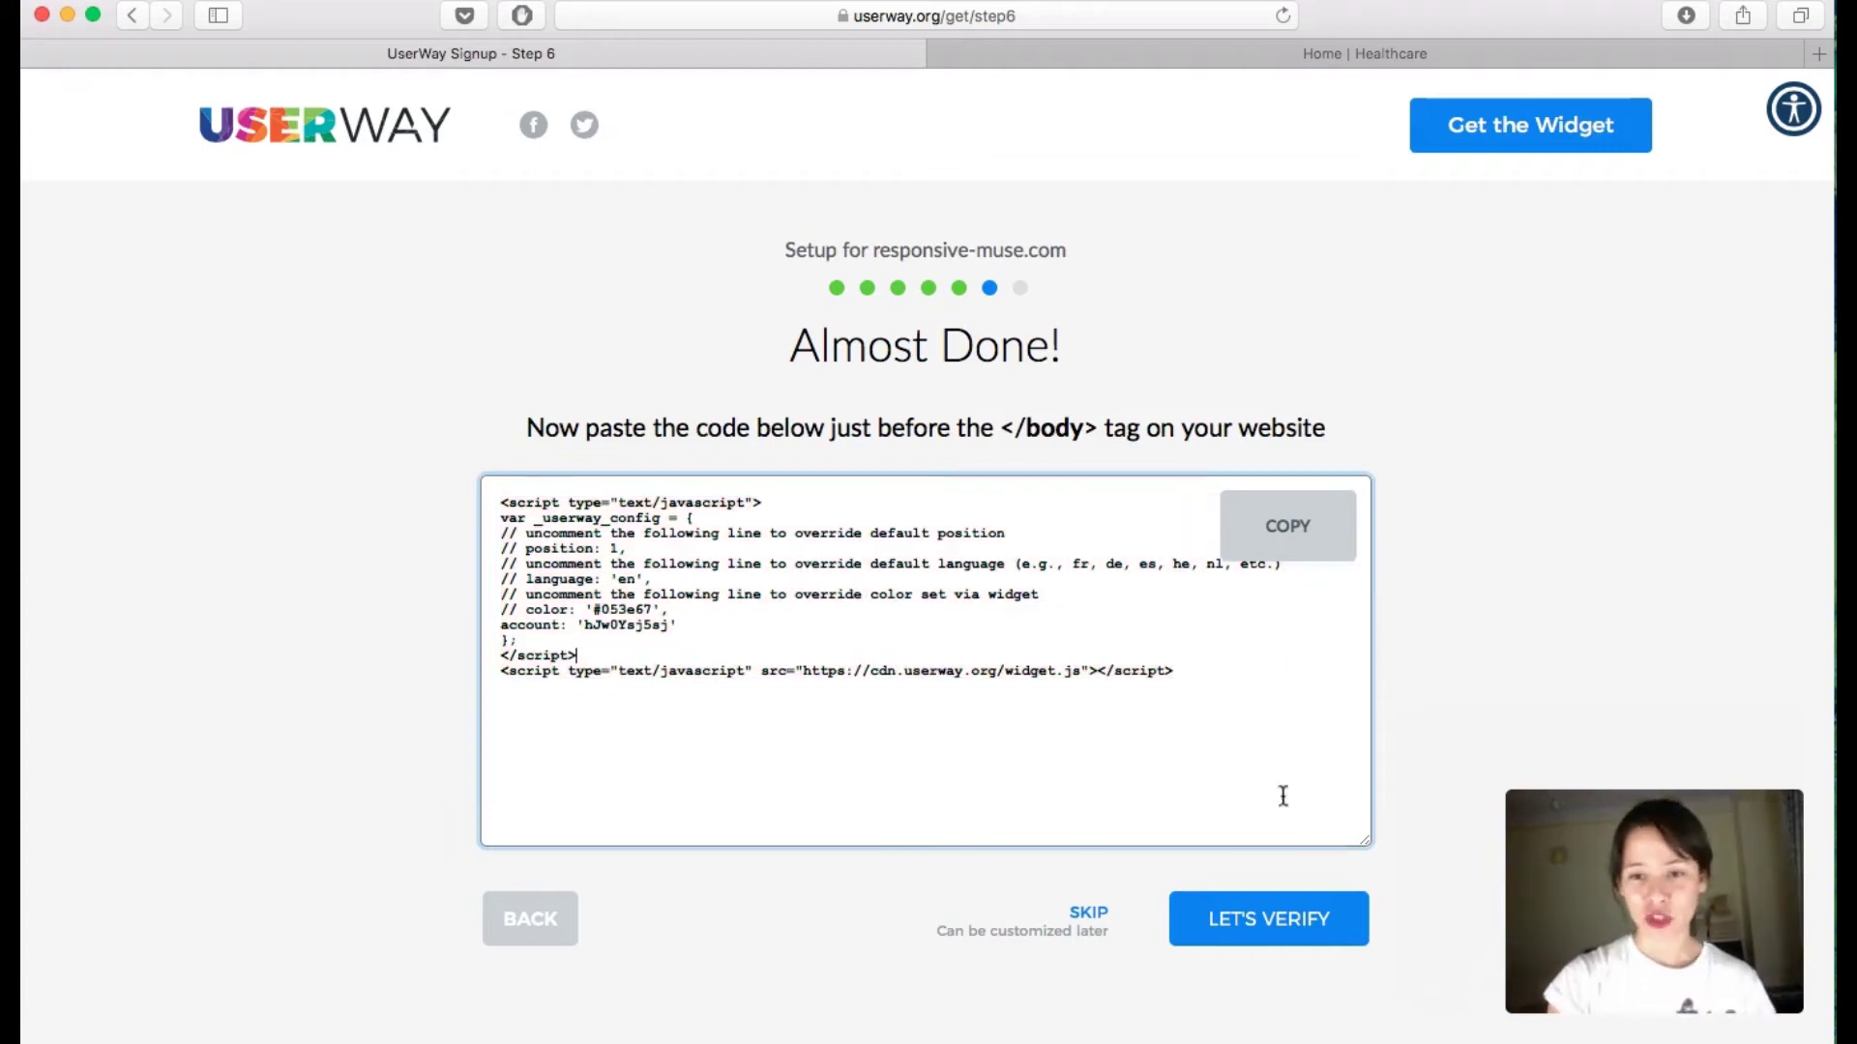
click(1291, 527)
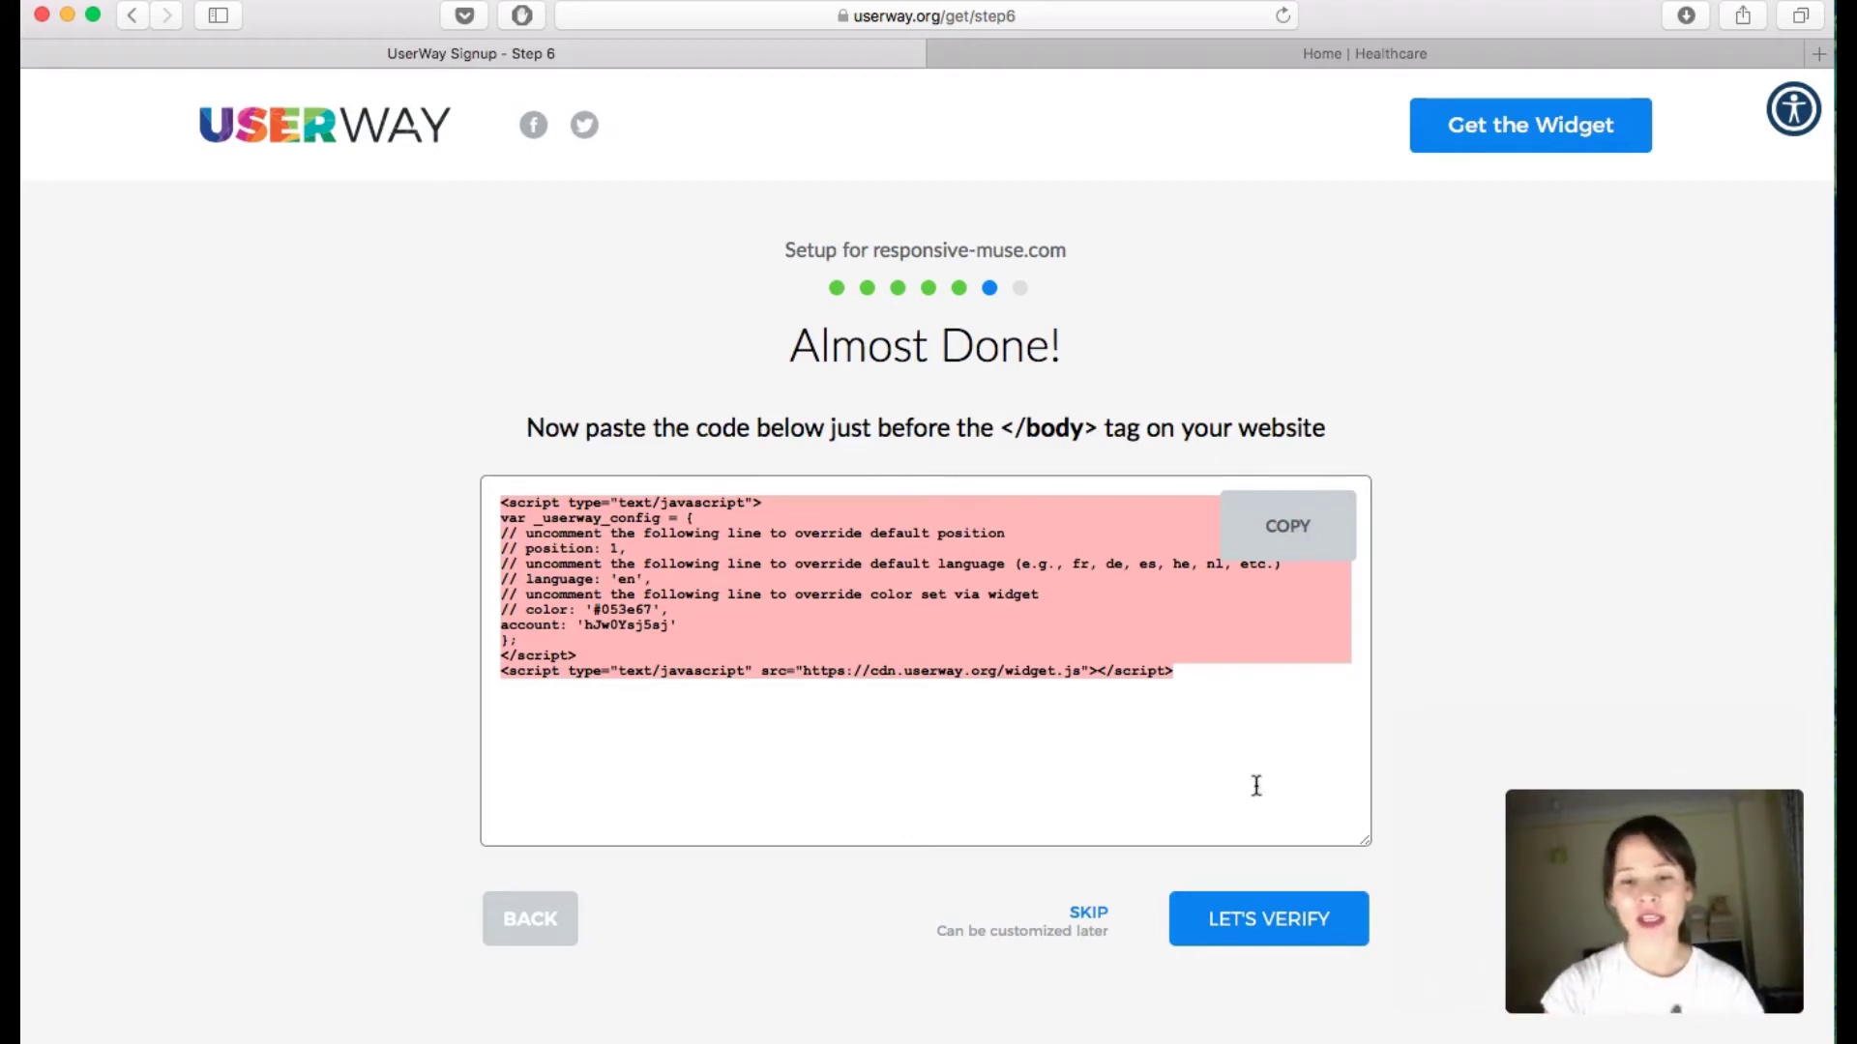
Step: Generate the Responsive-muse.com accessibility statement and bring up the Healthcare site in Adobe Muse
click(1086, 913)
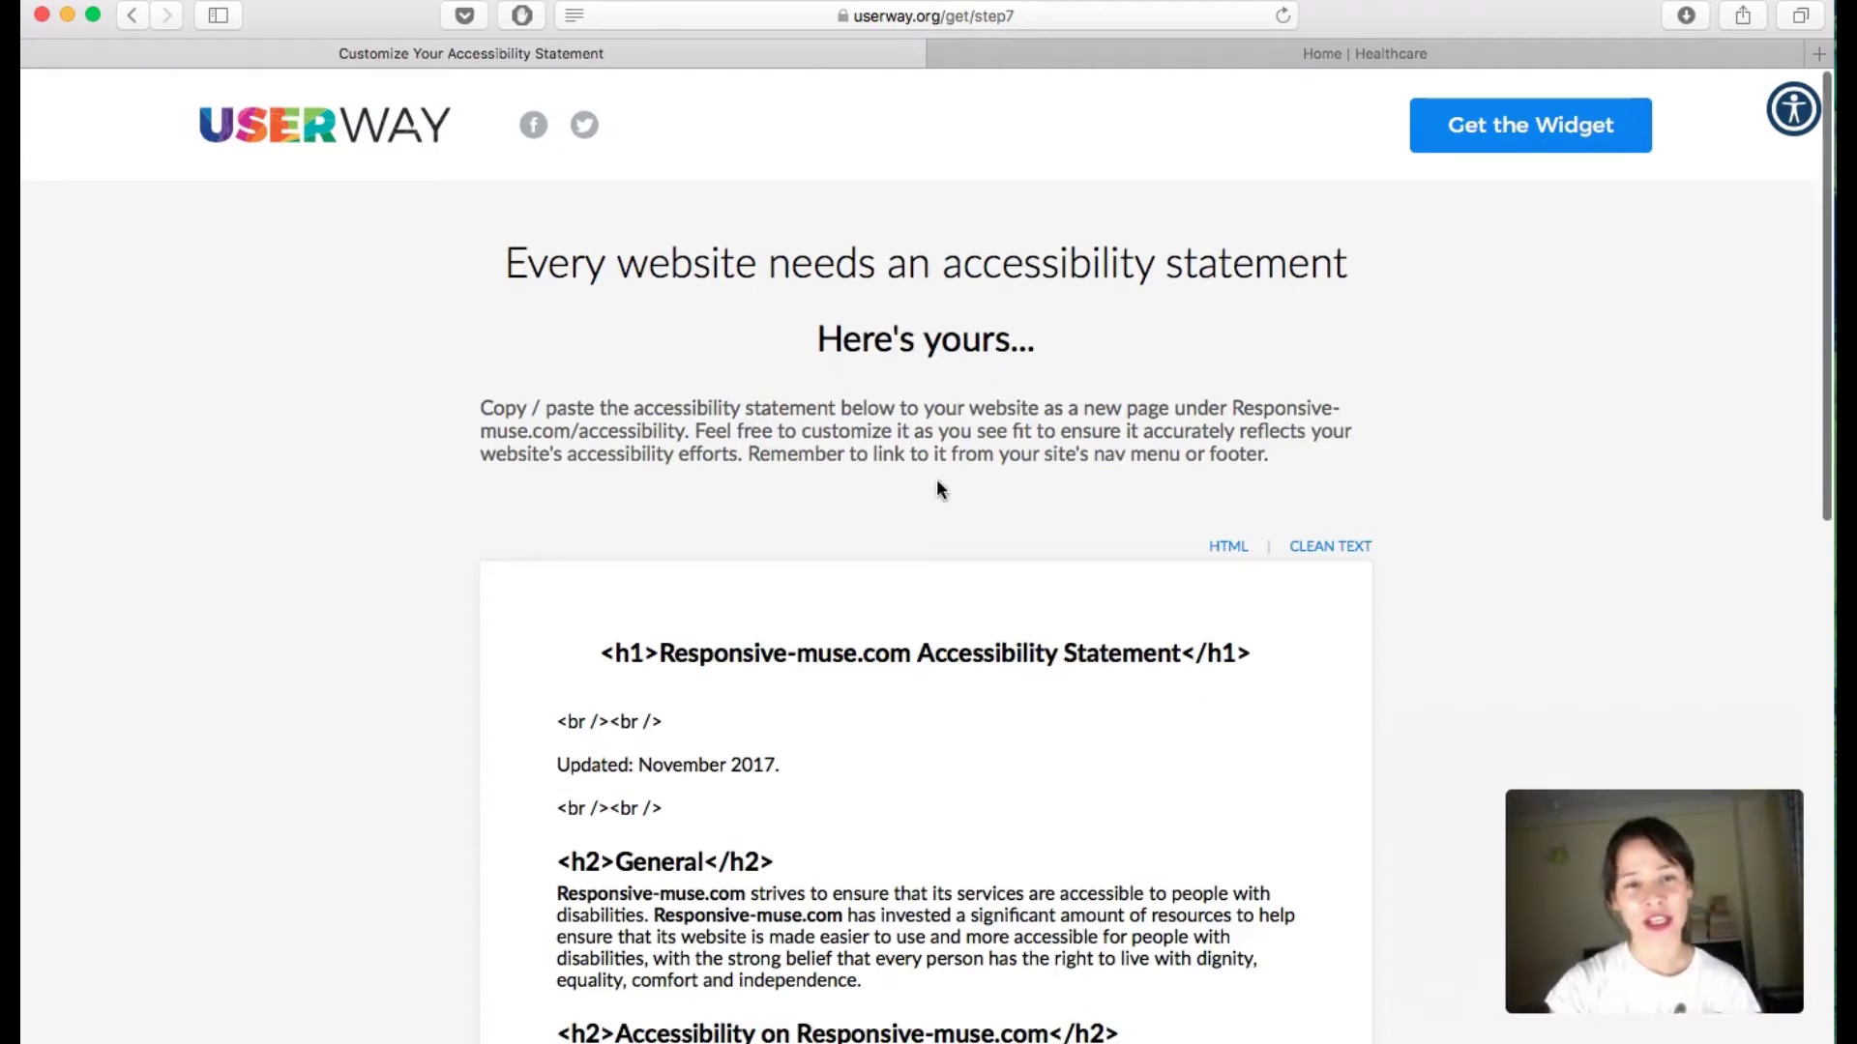
scroll(936, 480, down, 15)
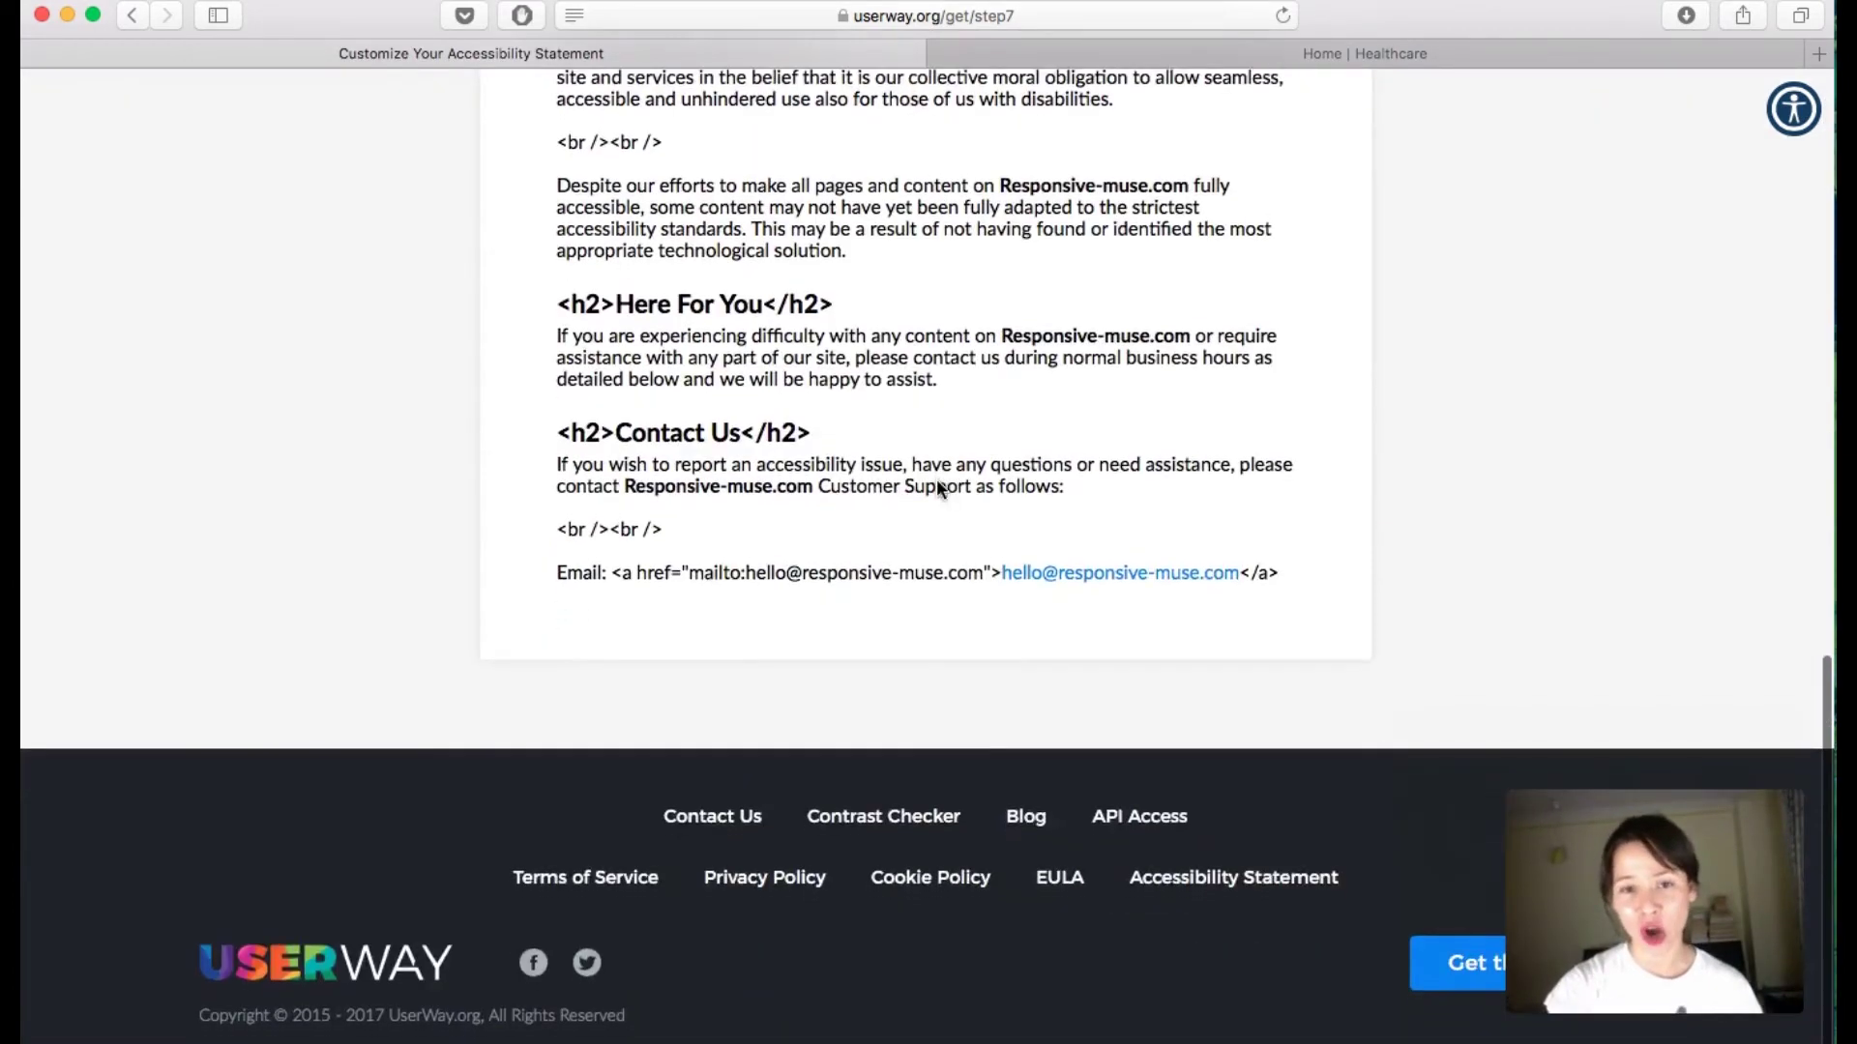
scroll(937, 487, up, 15)
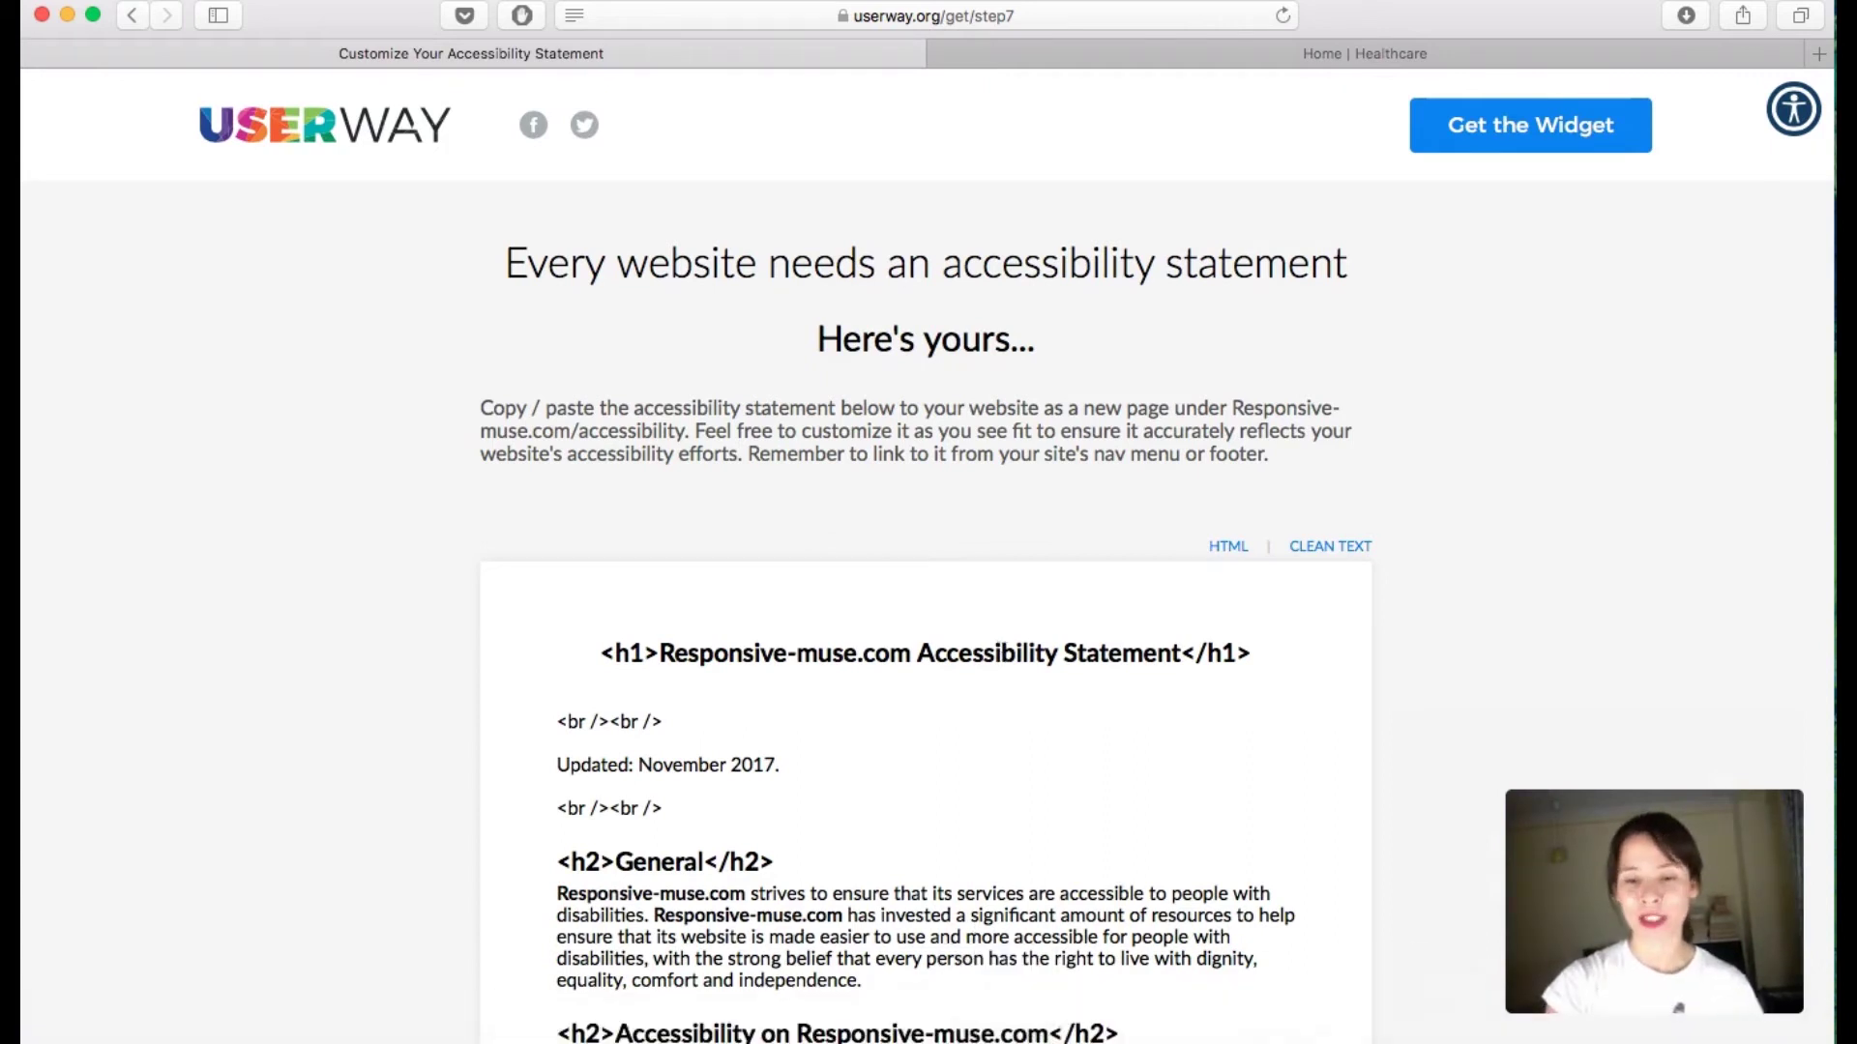
mouse_move(1217, 1035)
click(1122, 1030)
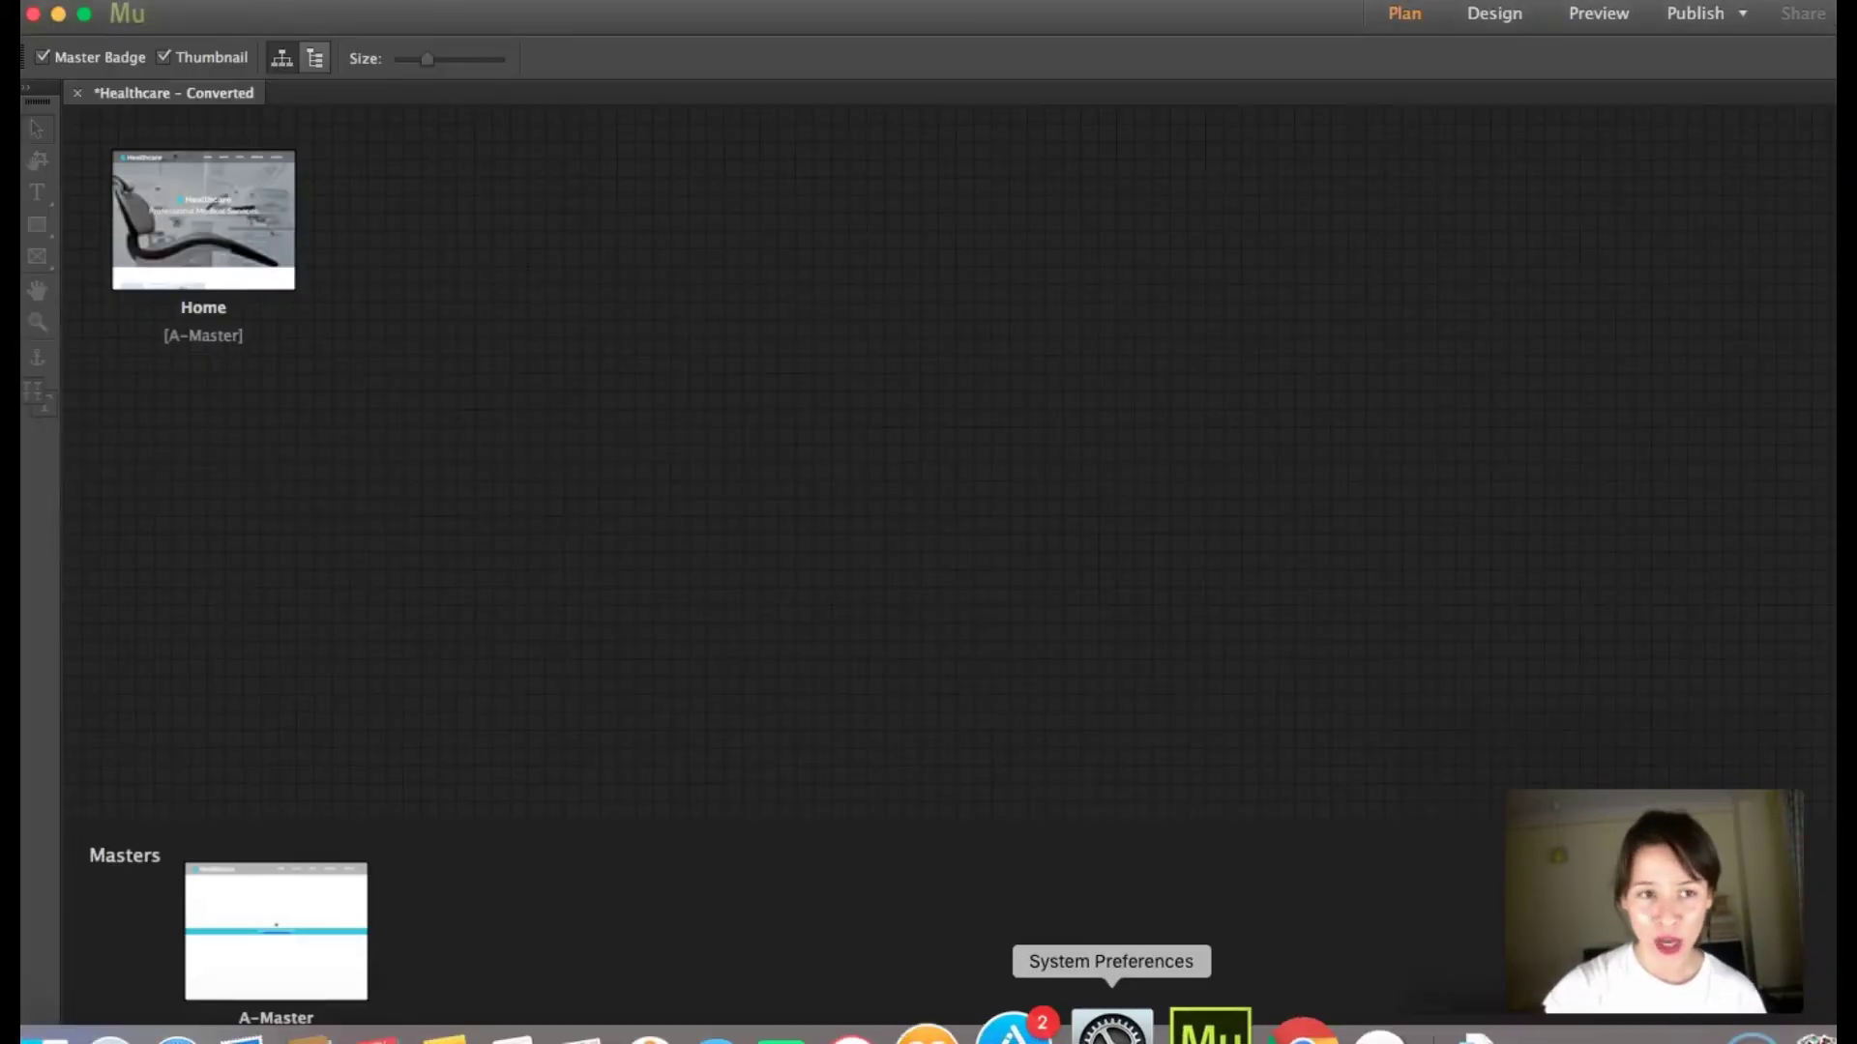
Step: Insert the UserWay script as an HTML block below the Home page hero text and preview in browser
mouse_move(203, 232)
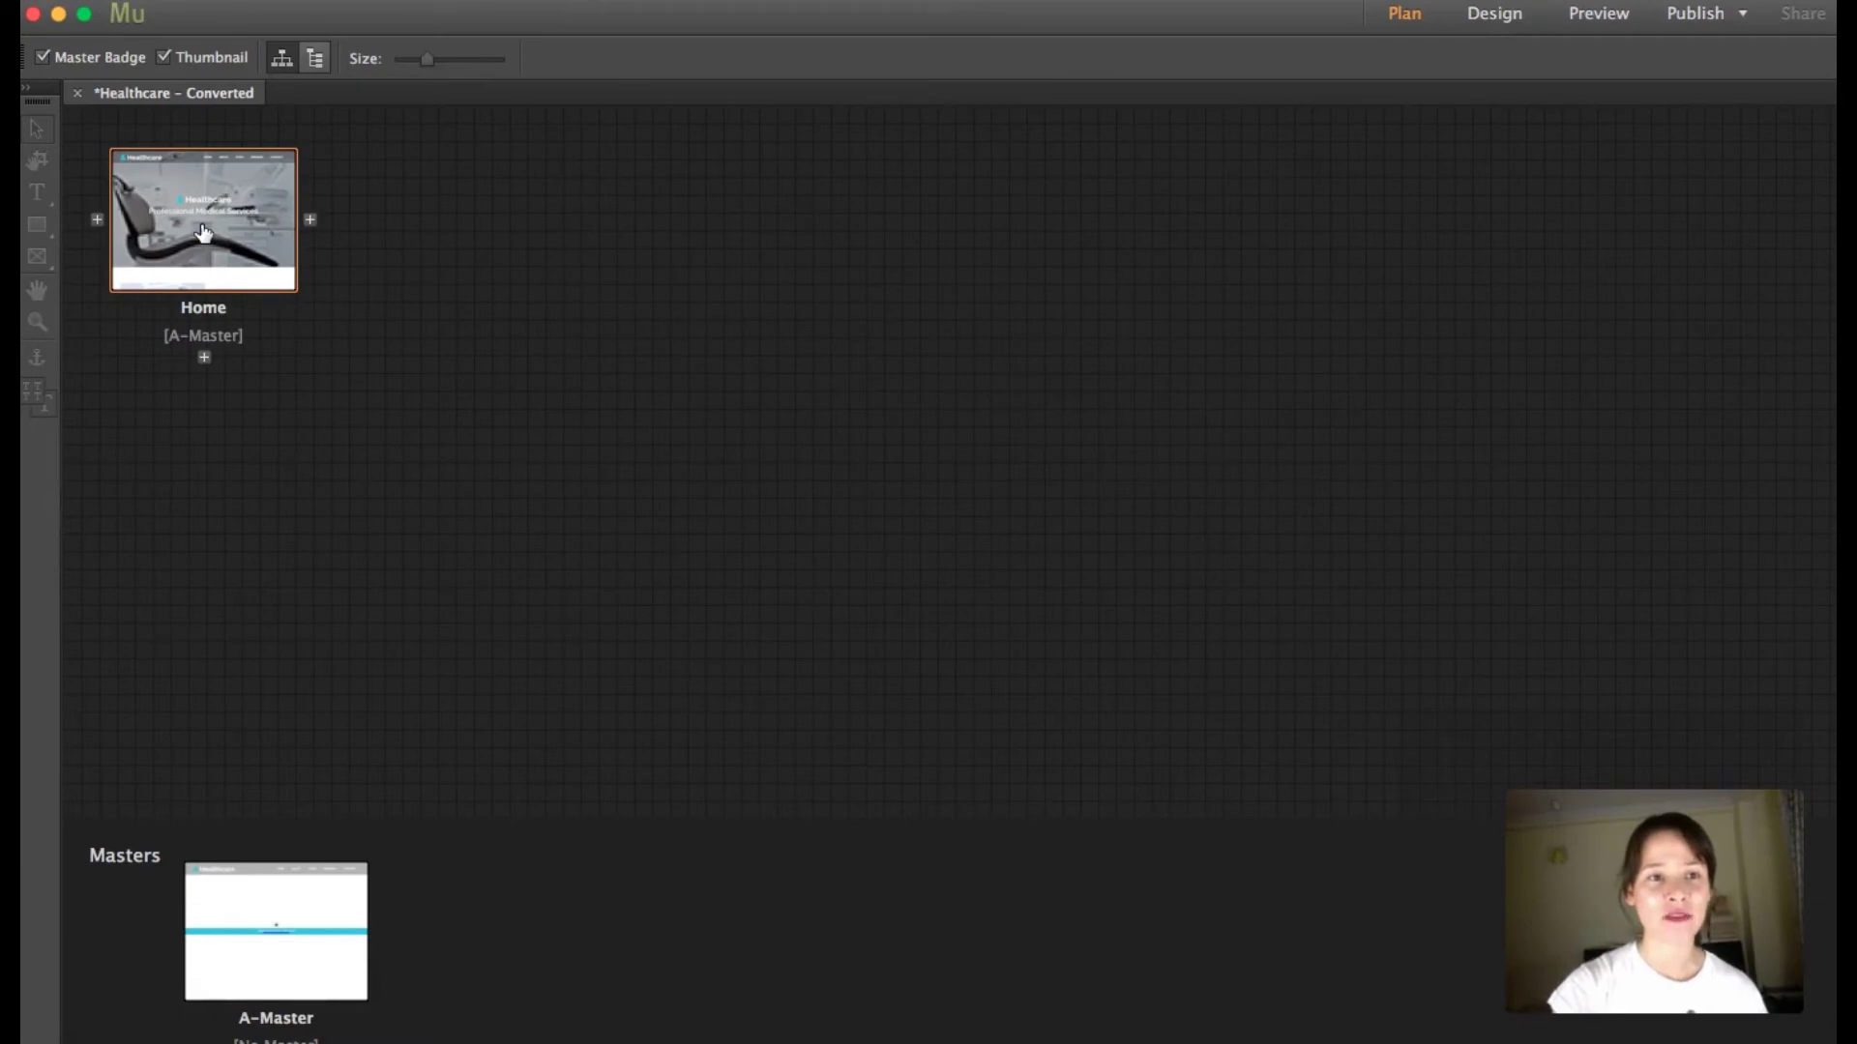
double_click(203, 232)
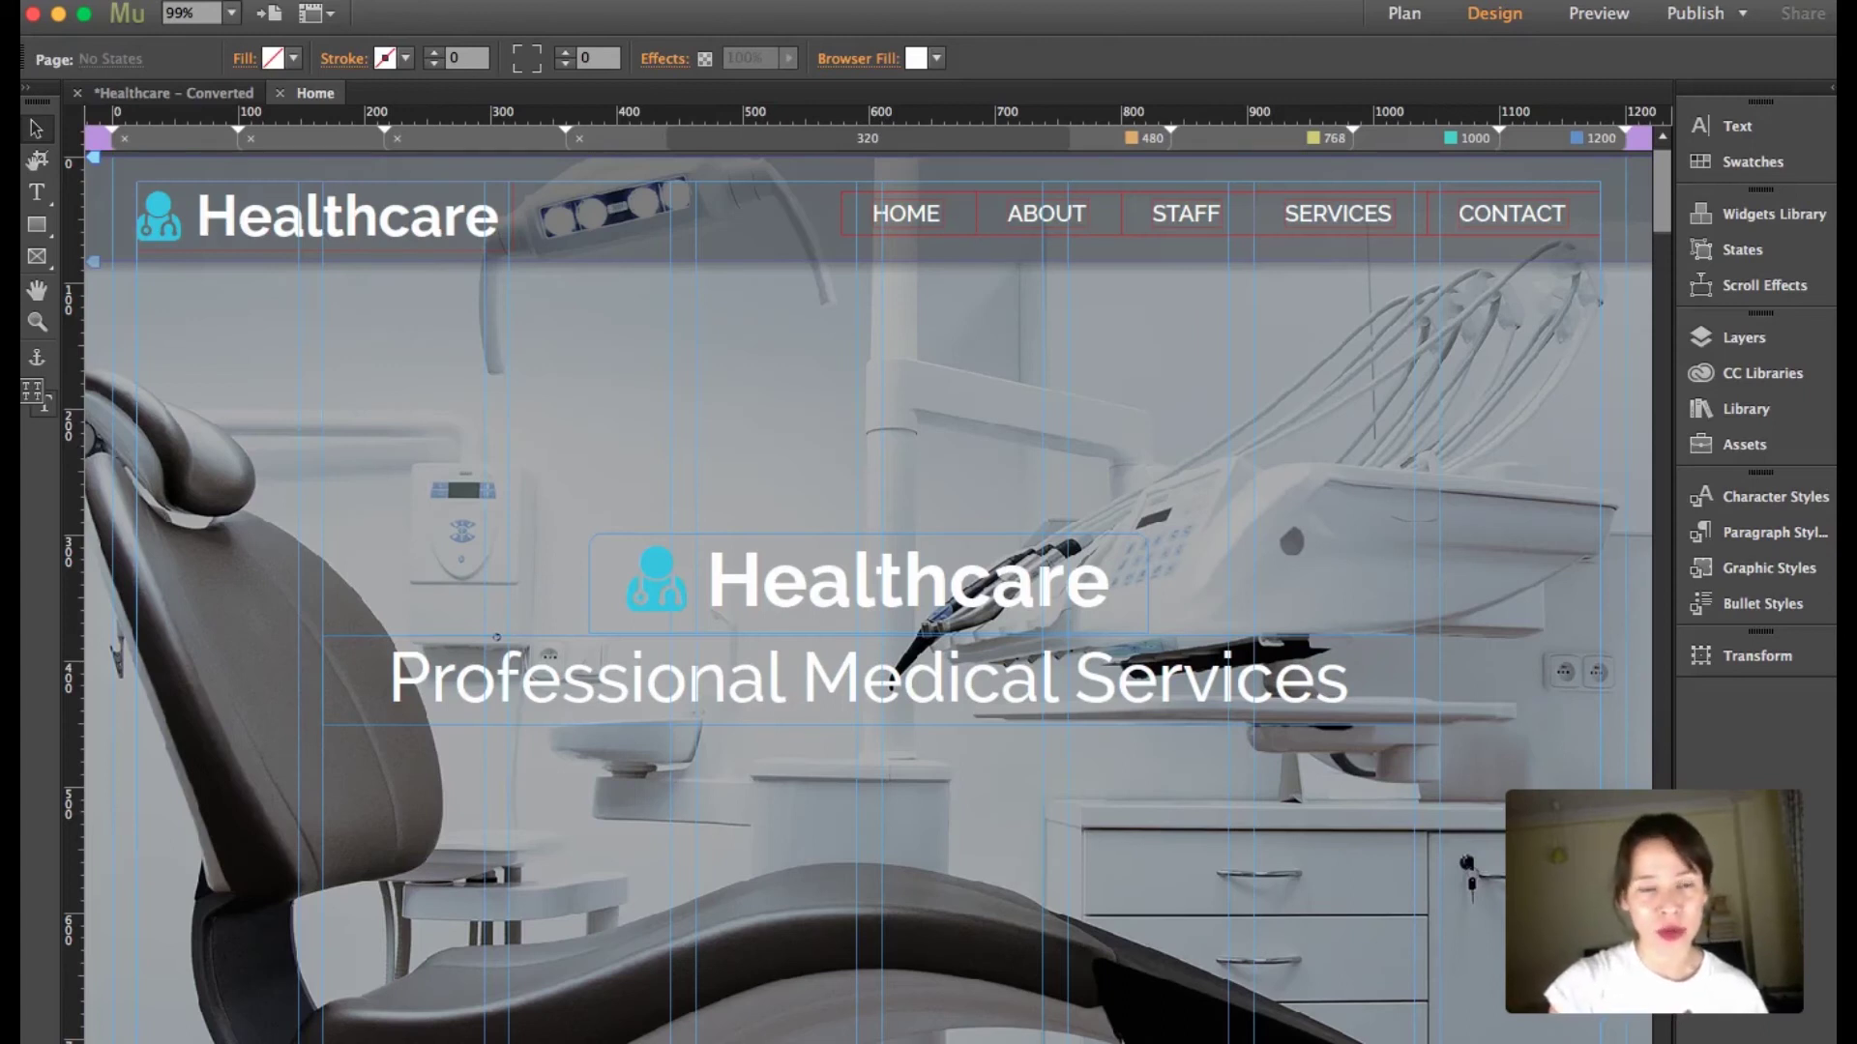
right_click(402, 324)
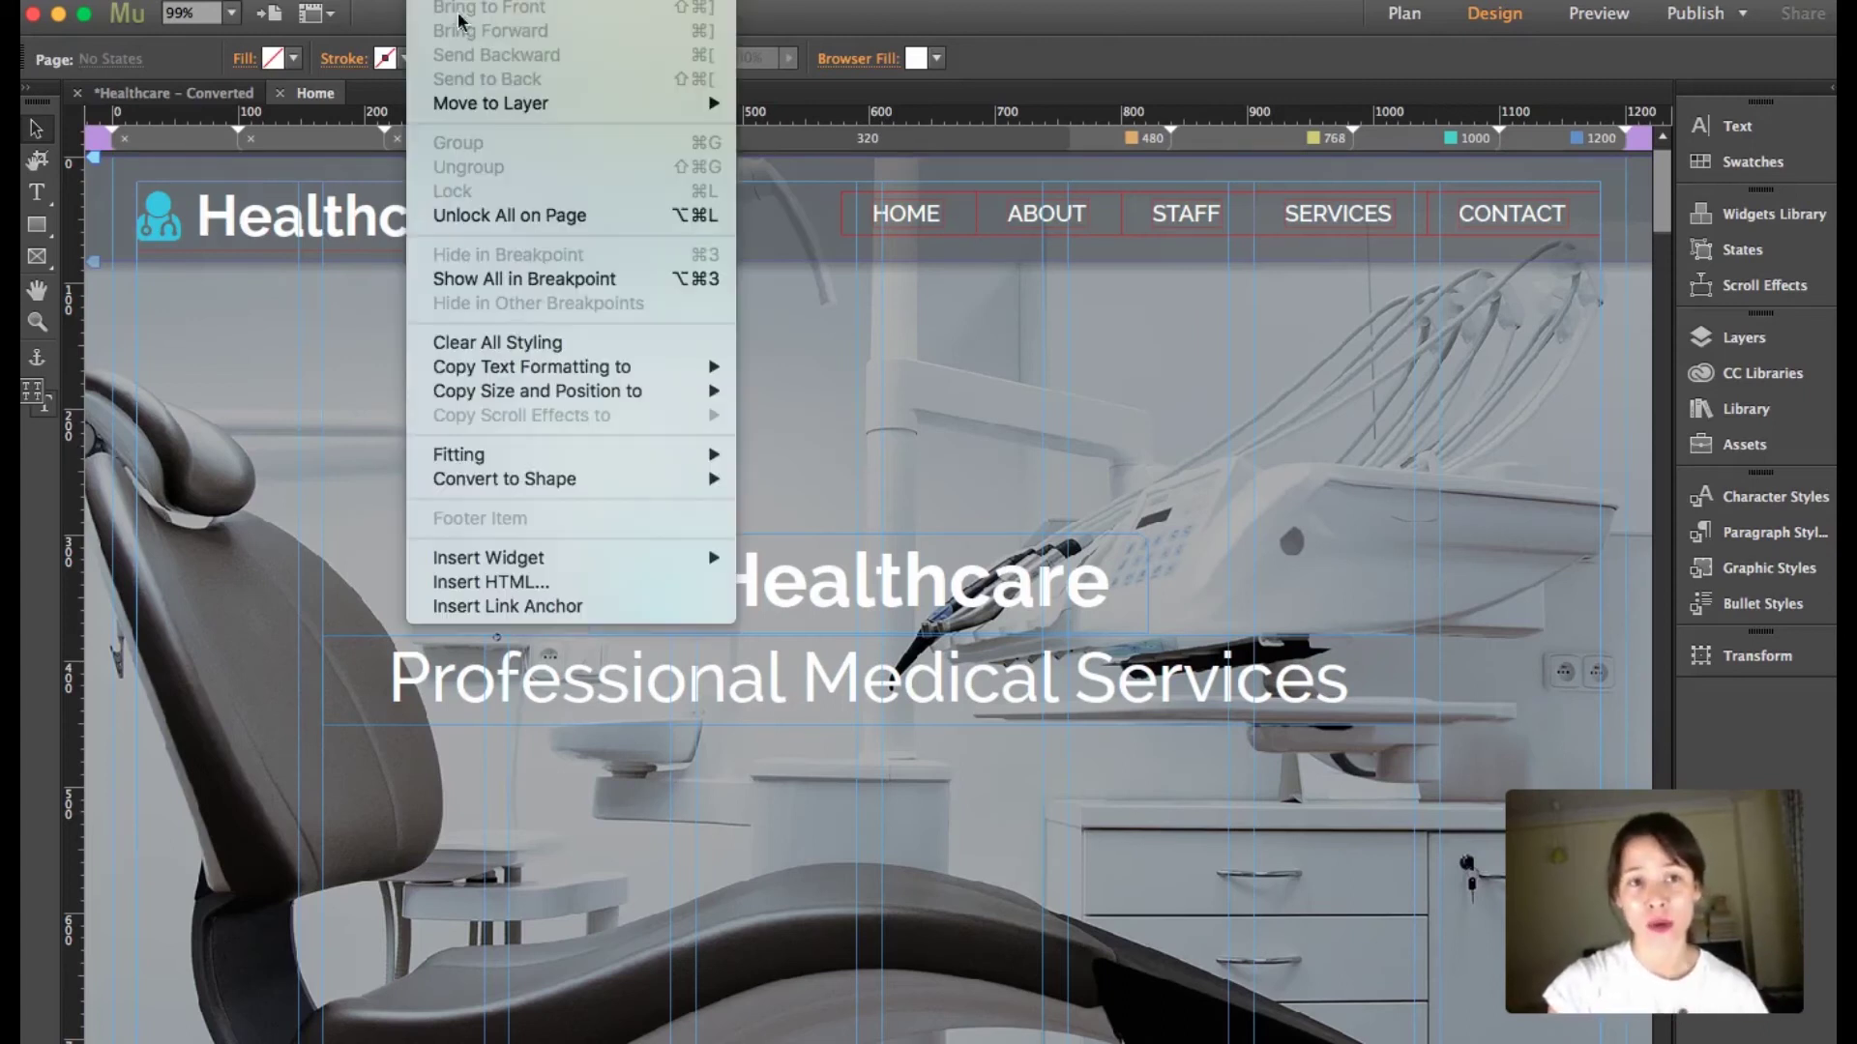
click(519, 583)
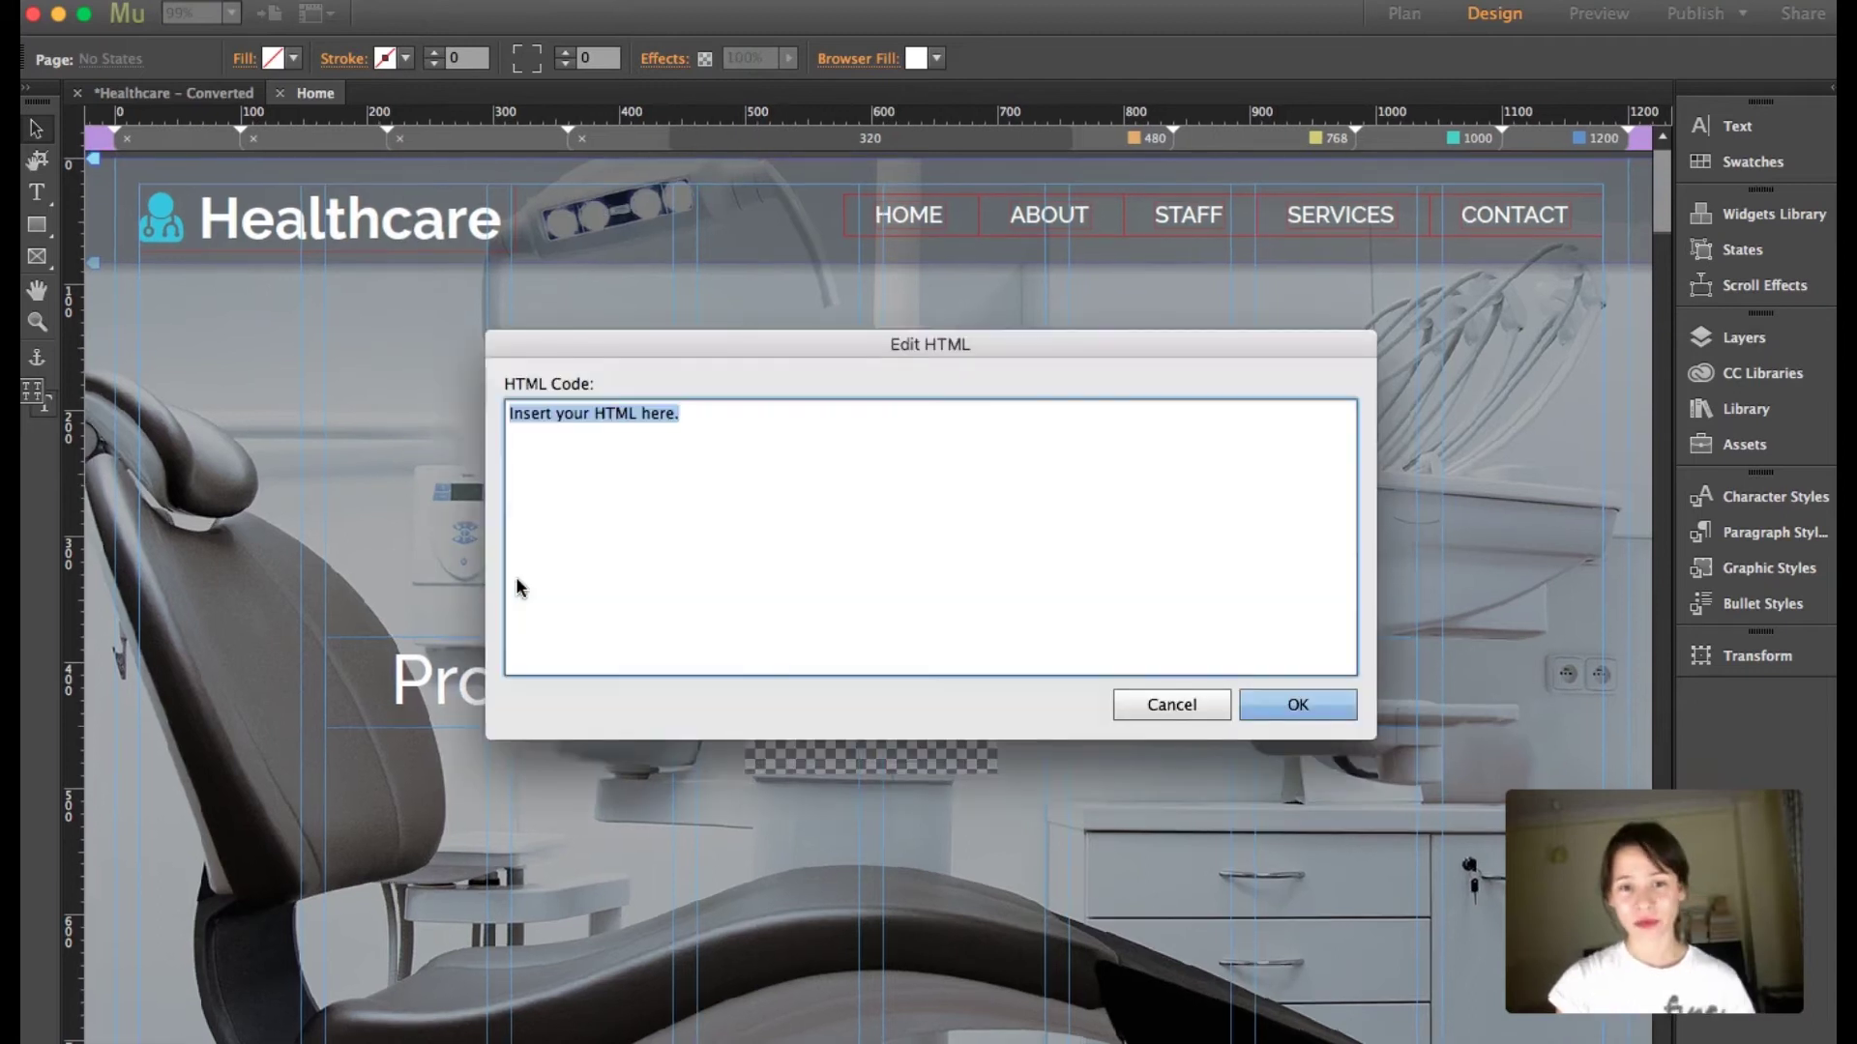
text(<script type="text/javascript"> var _userway_config = { // uncomment the following line to override default position // position: 1, // uncomment the following line to override default language (e.g., fr, de, es, he, nl, etc.) // language: 'en', // uncomment the following line to override color set via widget // color: '#053e67', account: 'hJw0YSj5sj' }; </script> <script type="text/javascript" src="https://cdn.userway.org/widget.js"></script>)
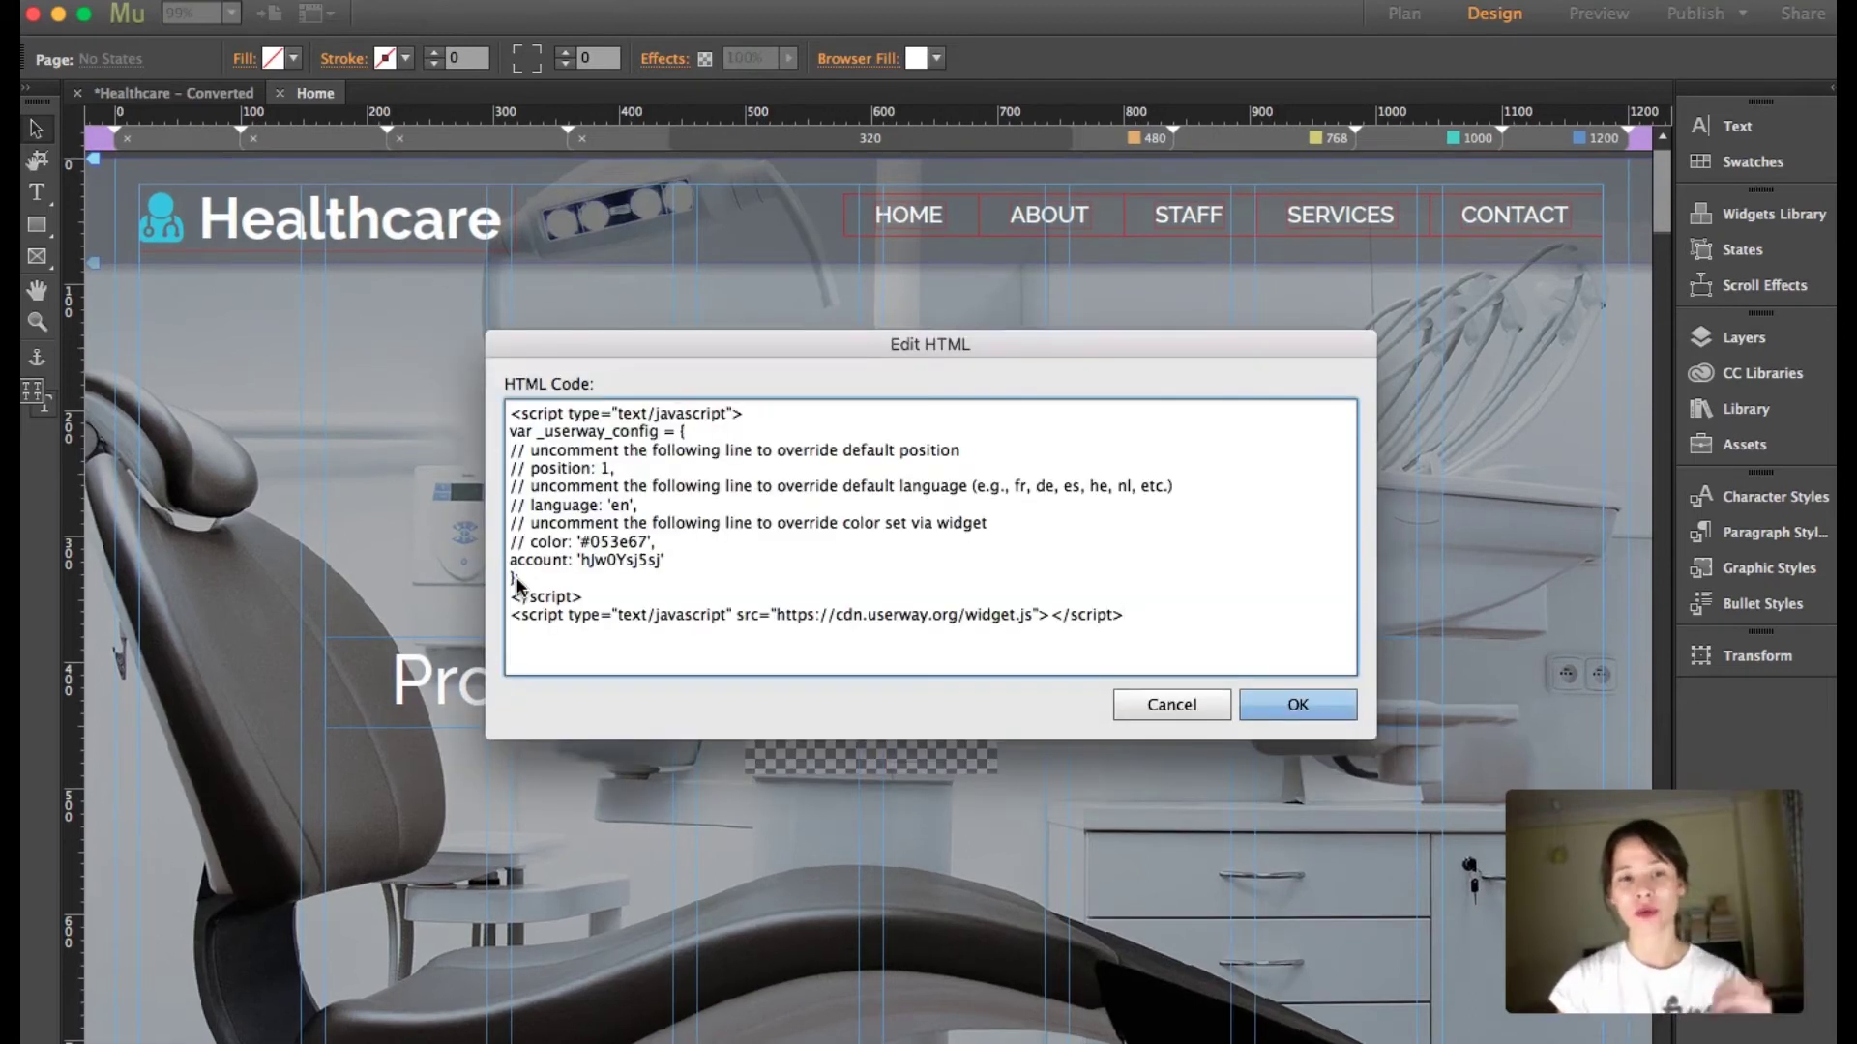
click(1309, 712)
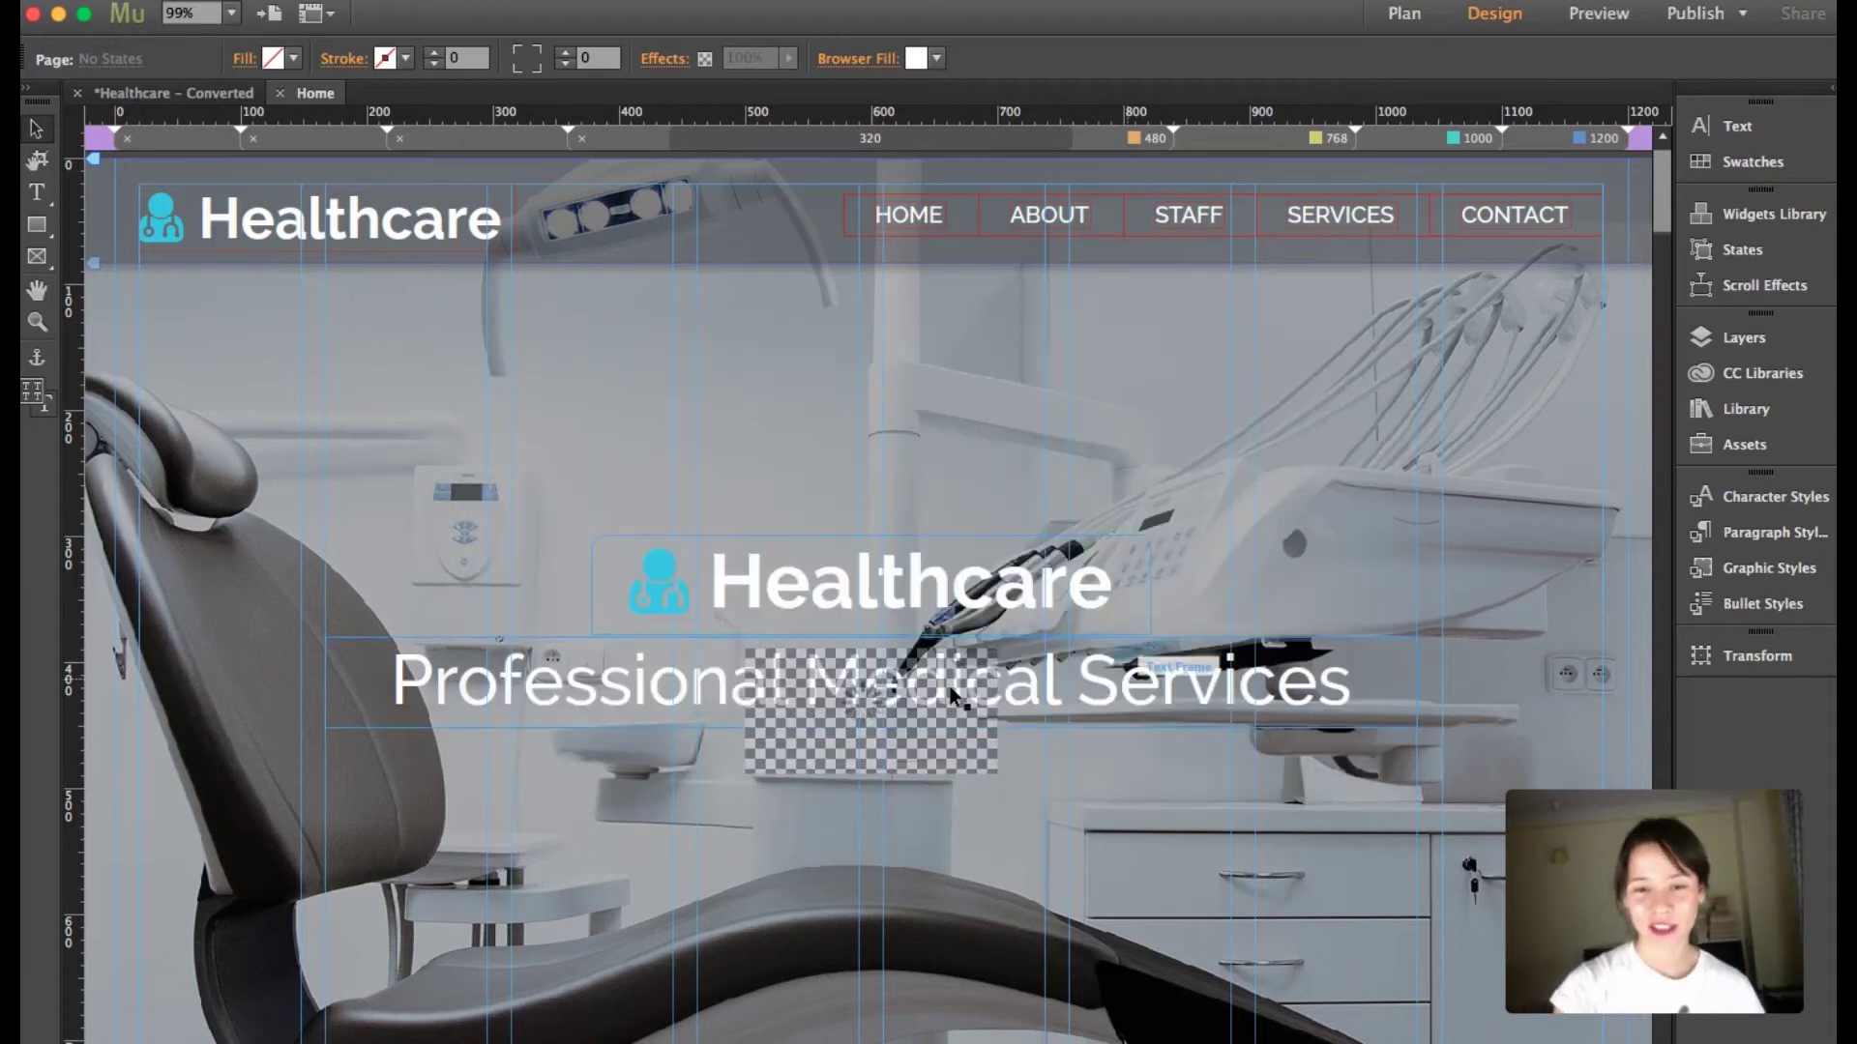
drag(926, 728, 924, 853)
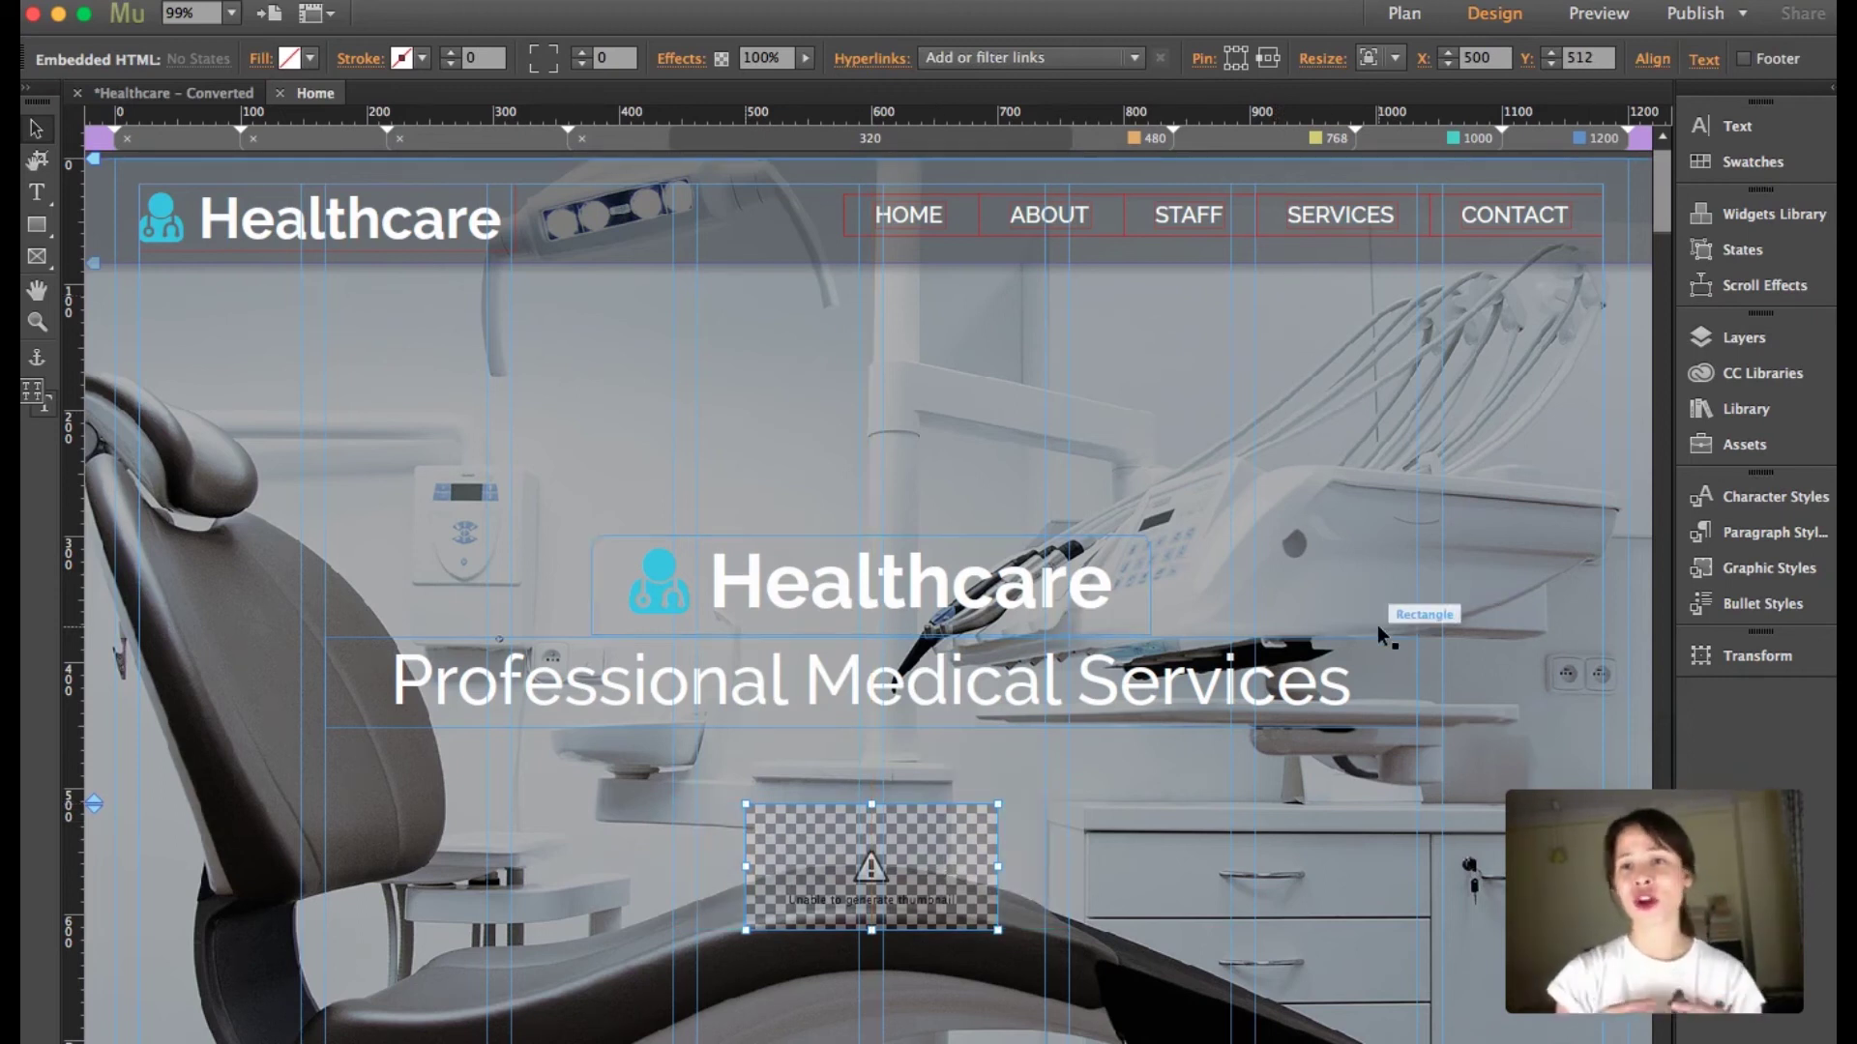
key(super+alt+e)
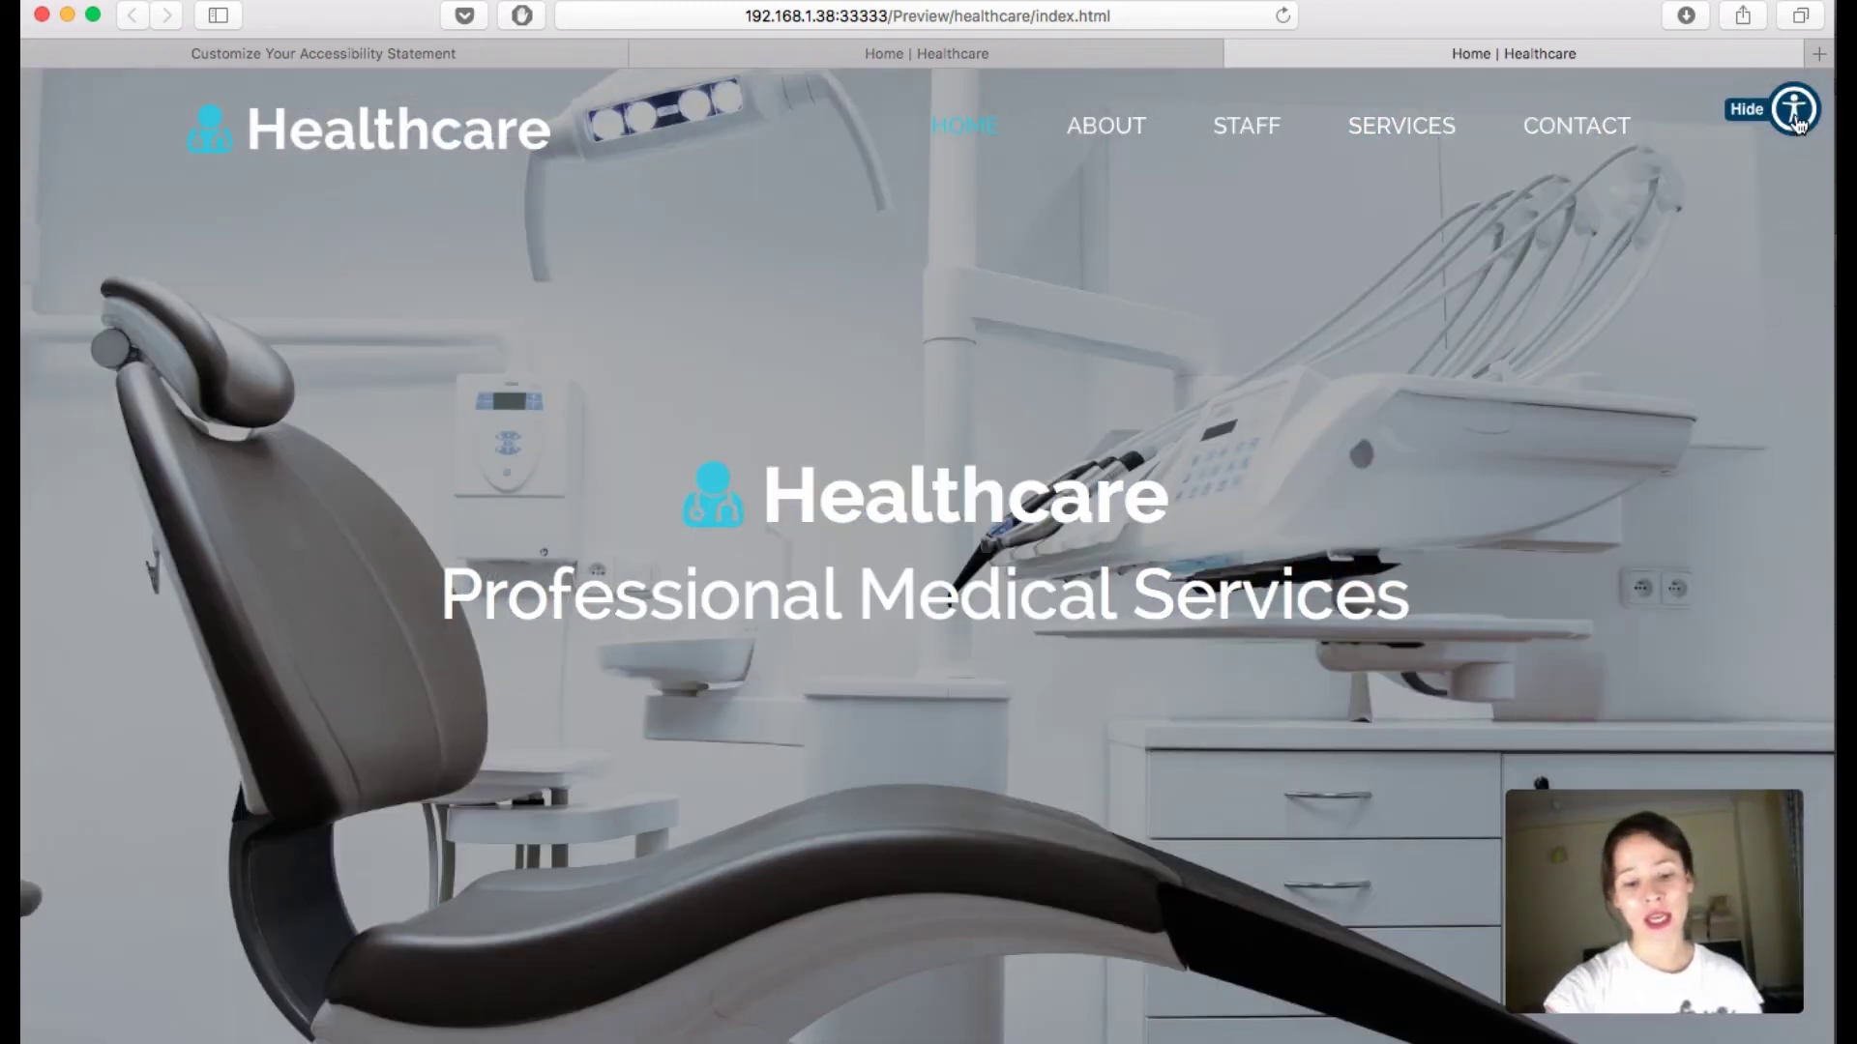
Step: Open the accessibility menu and cycle Contrast + through invert and dark to Light Contrast
click(1796, 114)
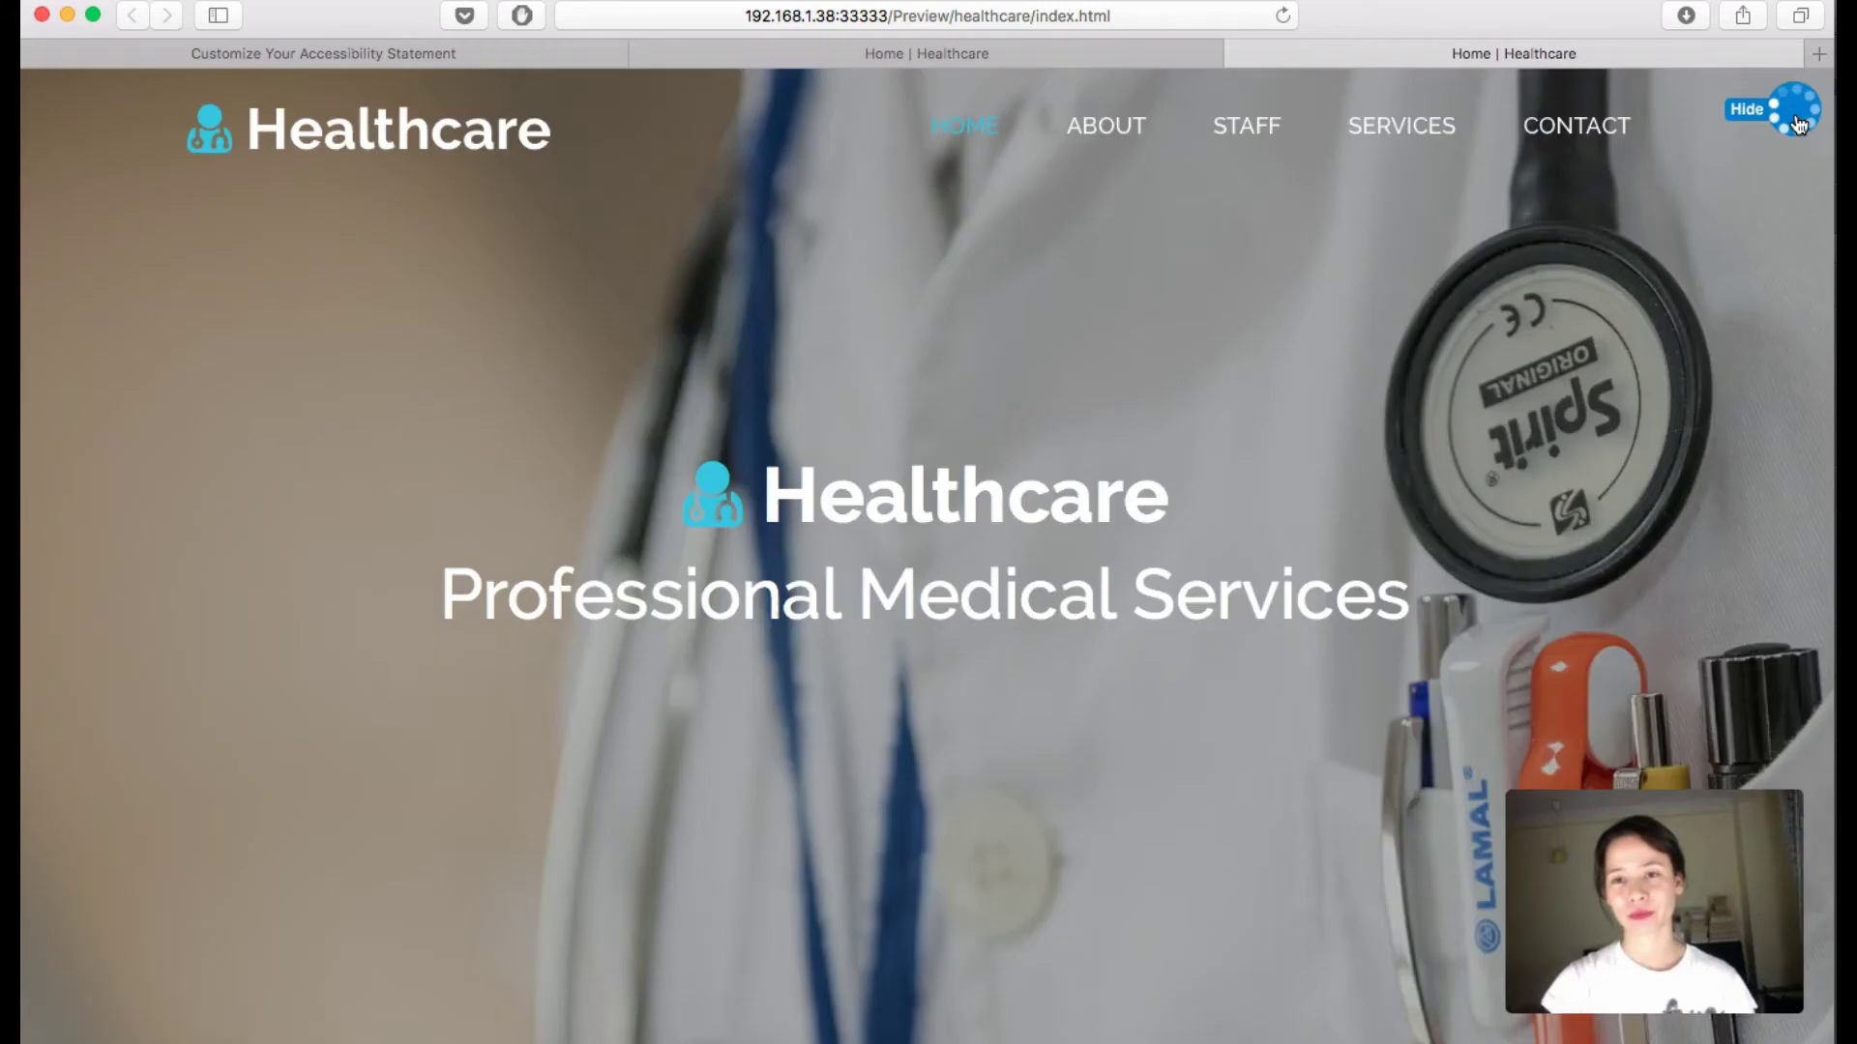
click(1796, 116)
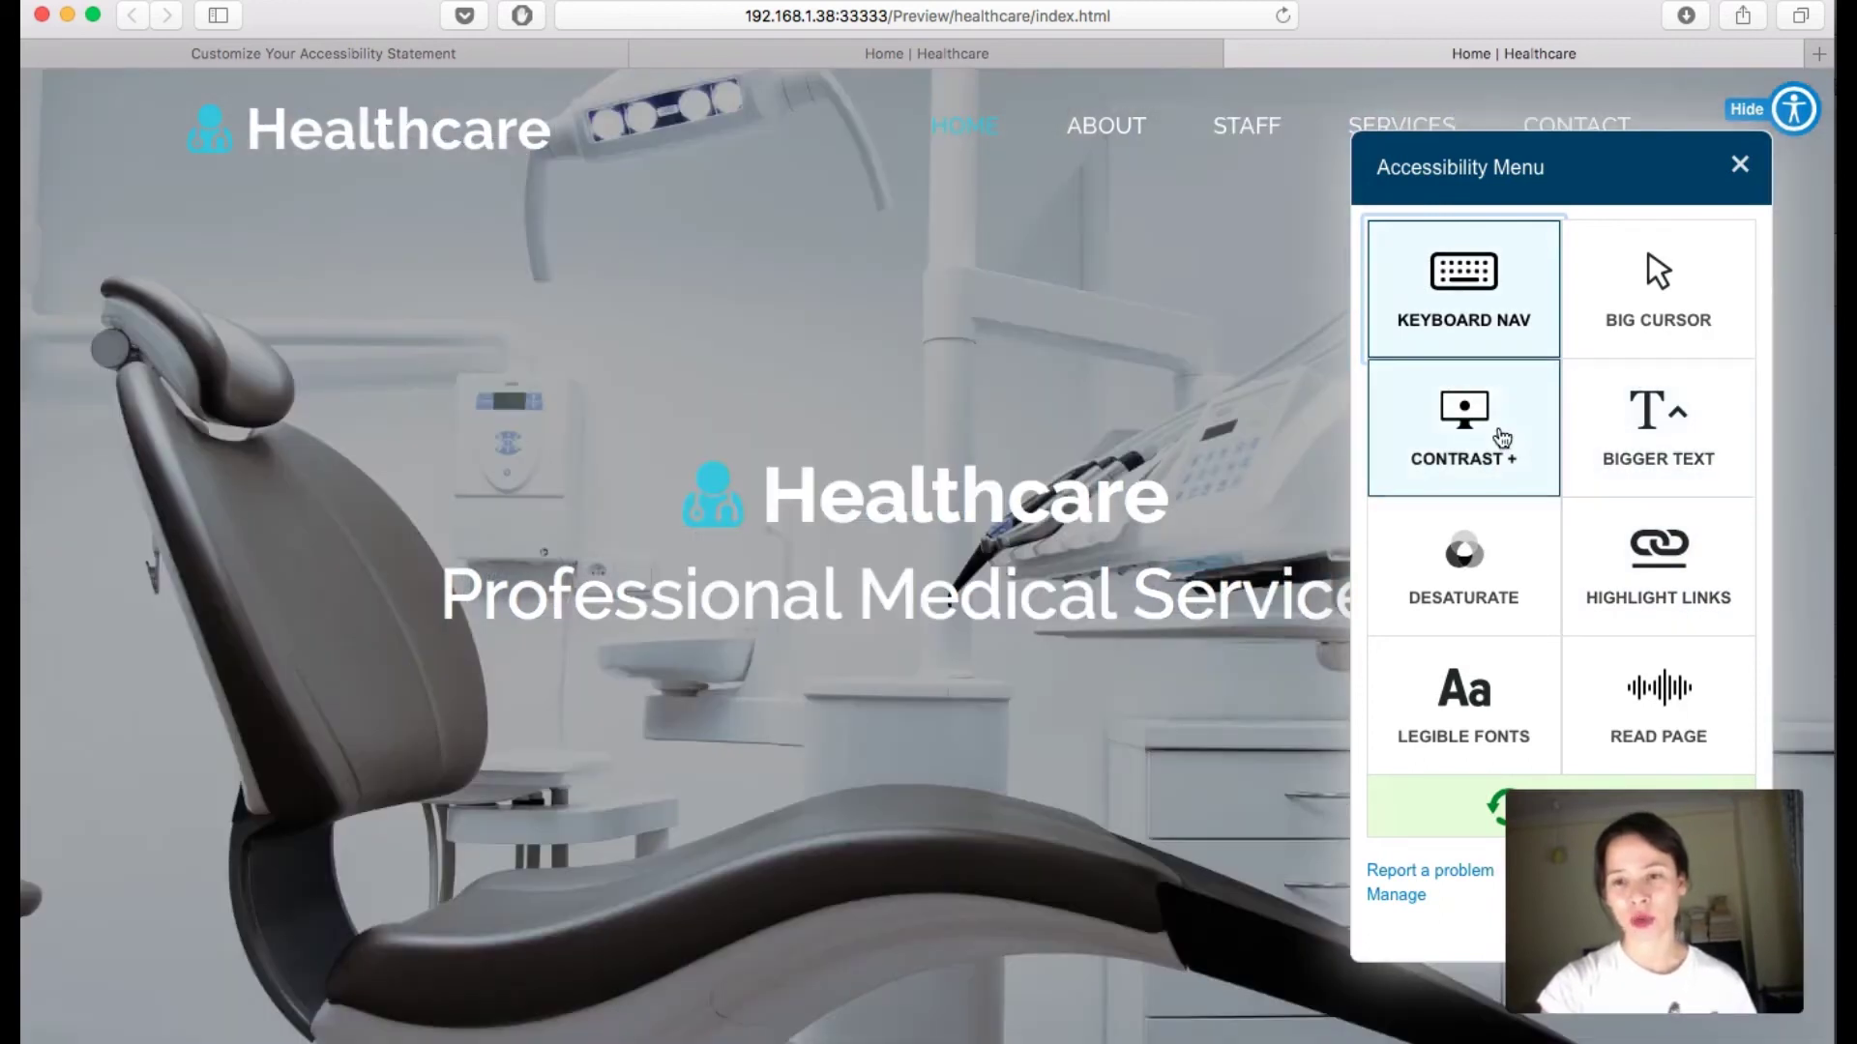
click(1501, 437)
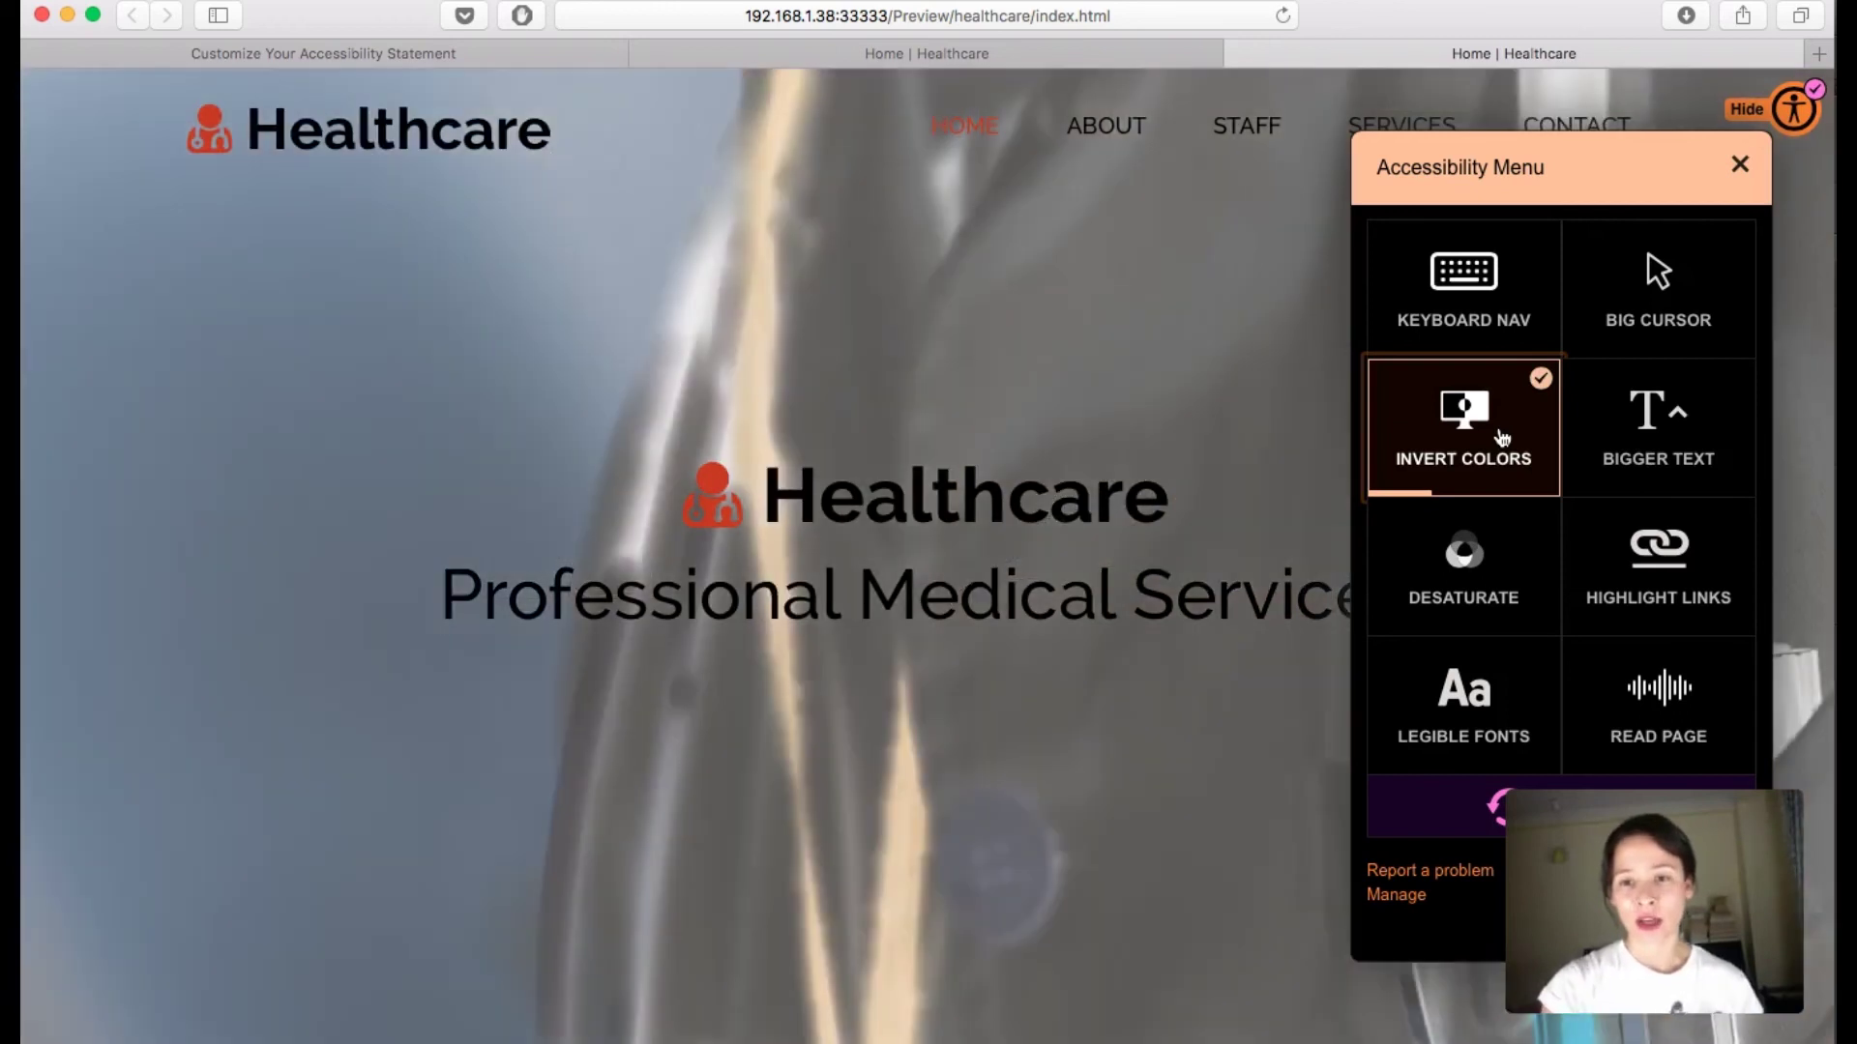
click(1501, 437)
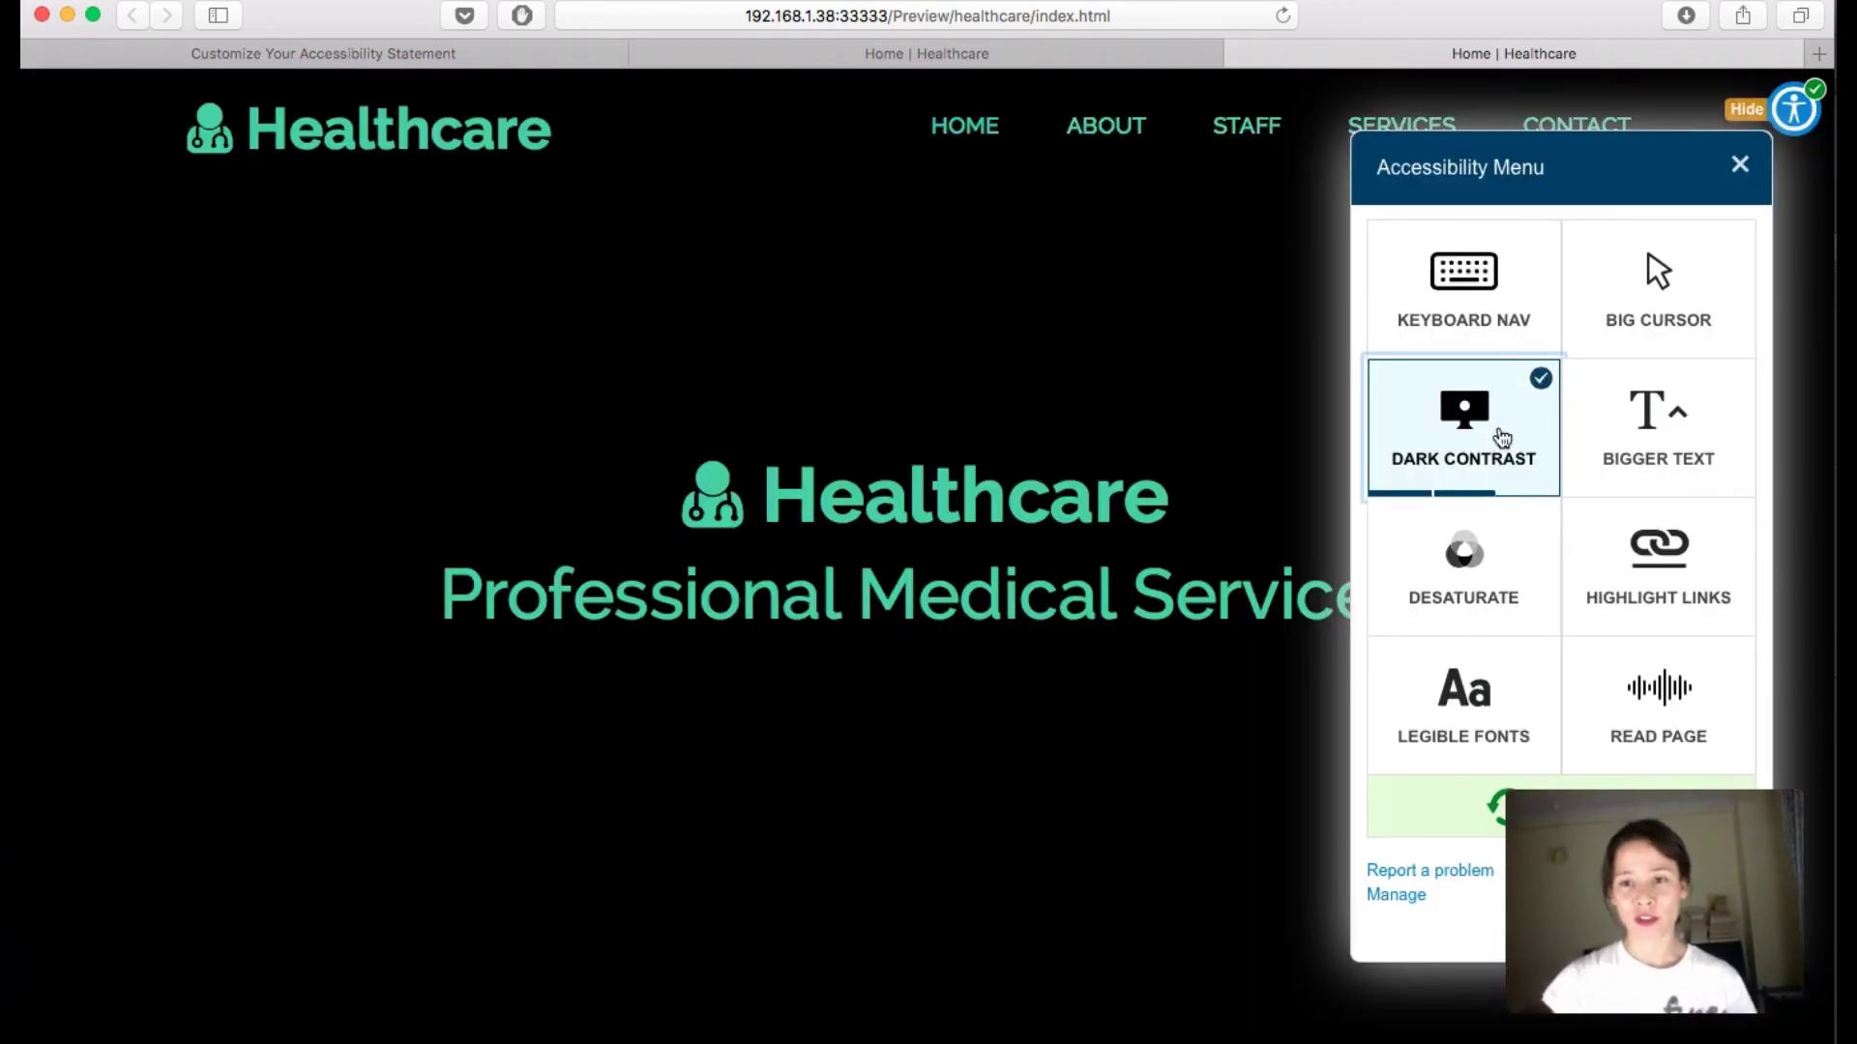
click(1501, 440)
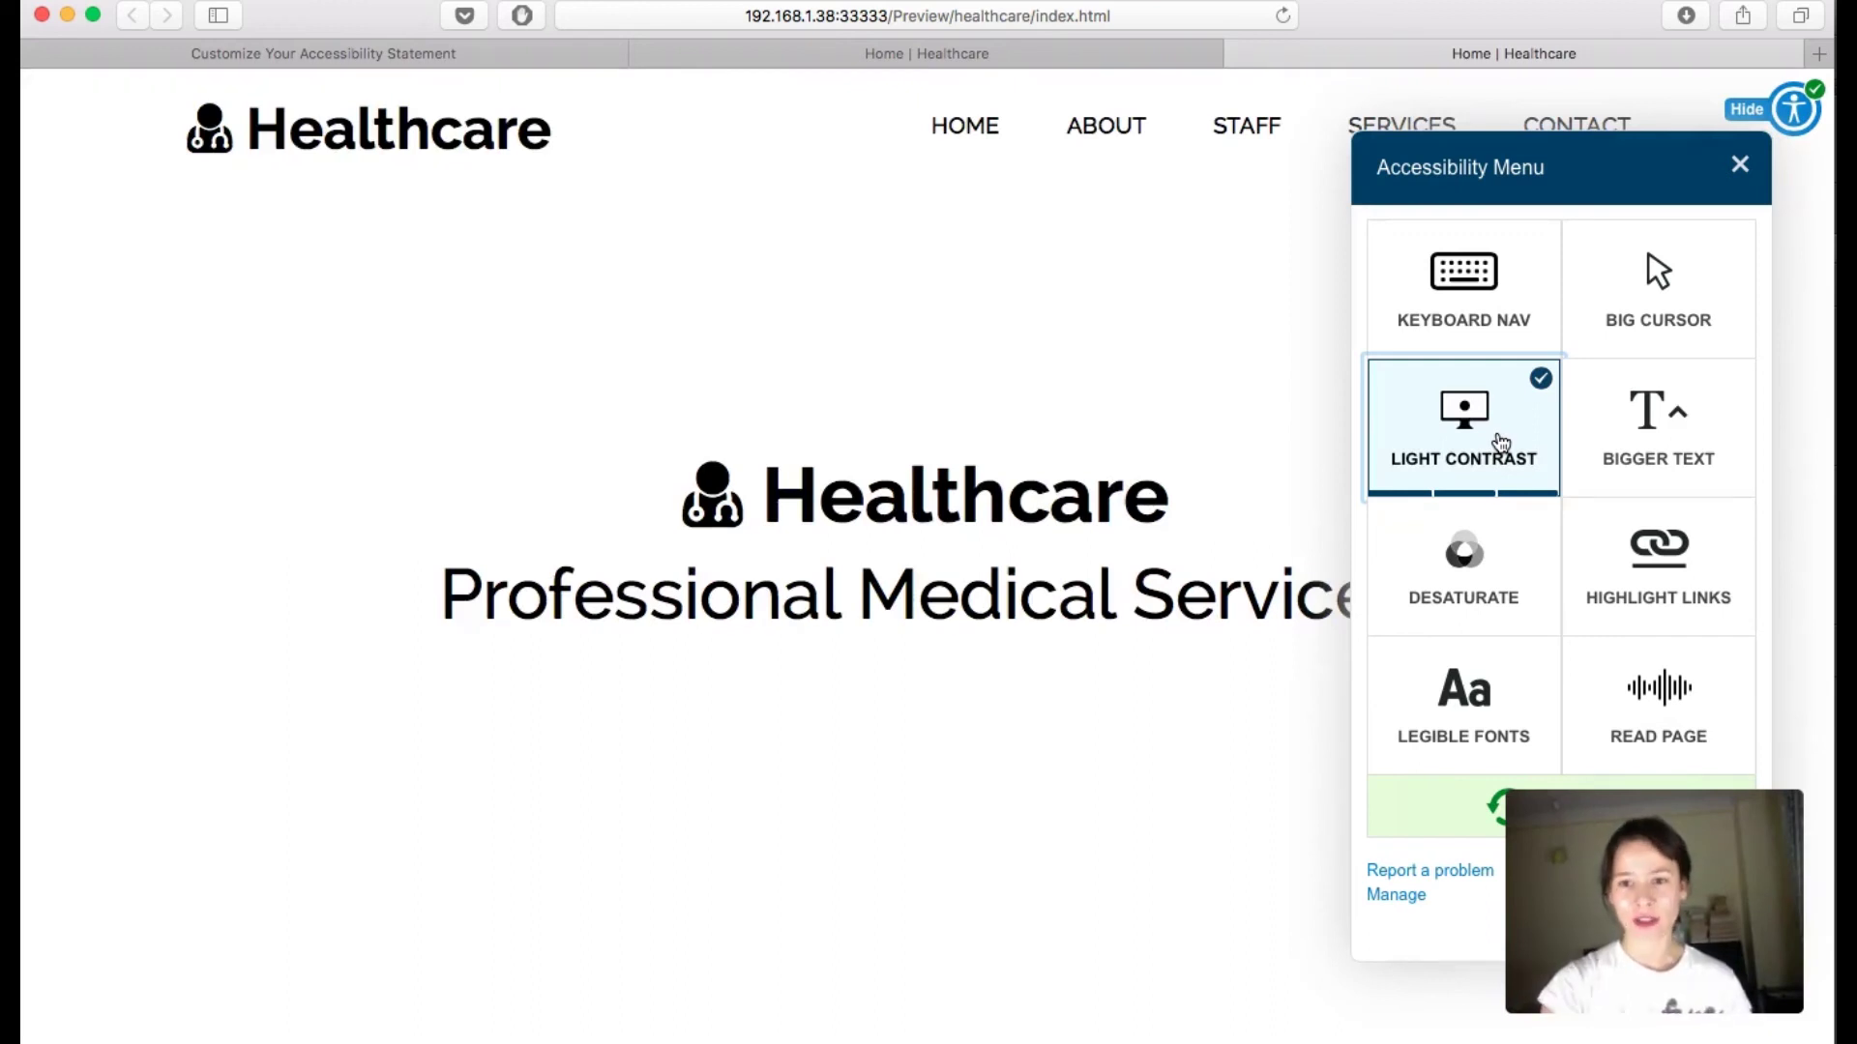
scroll(1145, 406, down, 5)
scroll(1145, 406, down, 15)
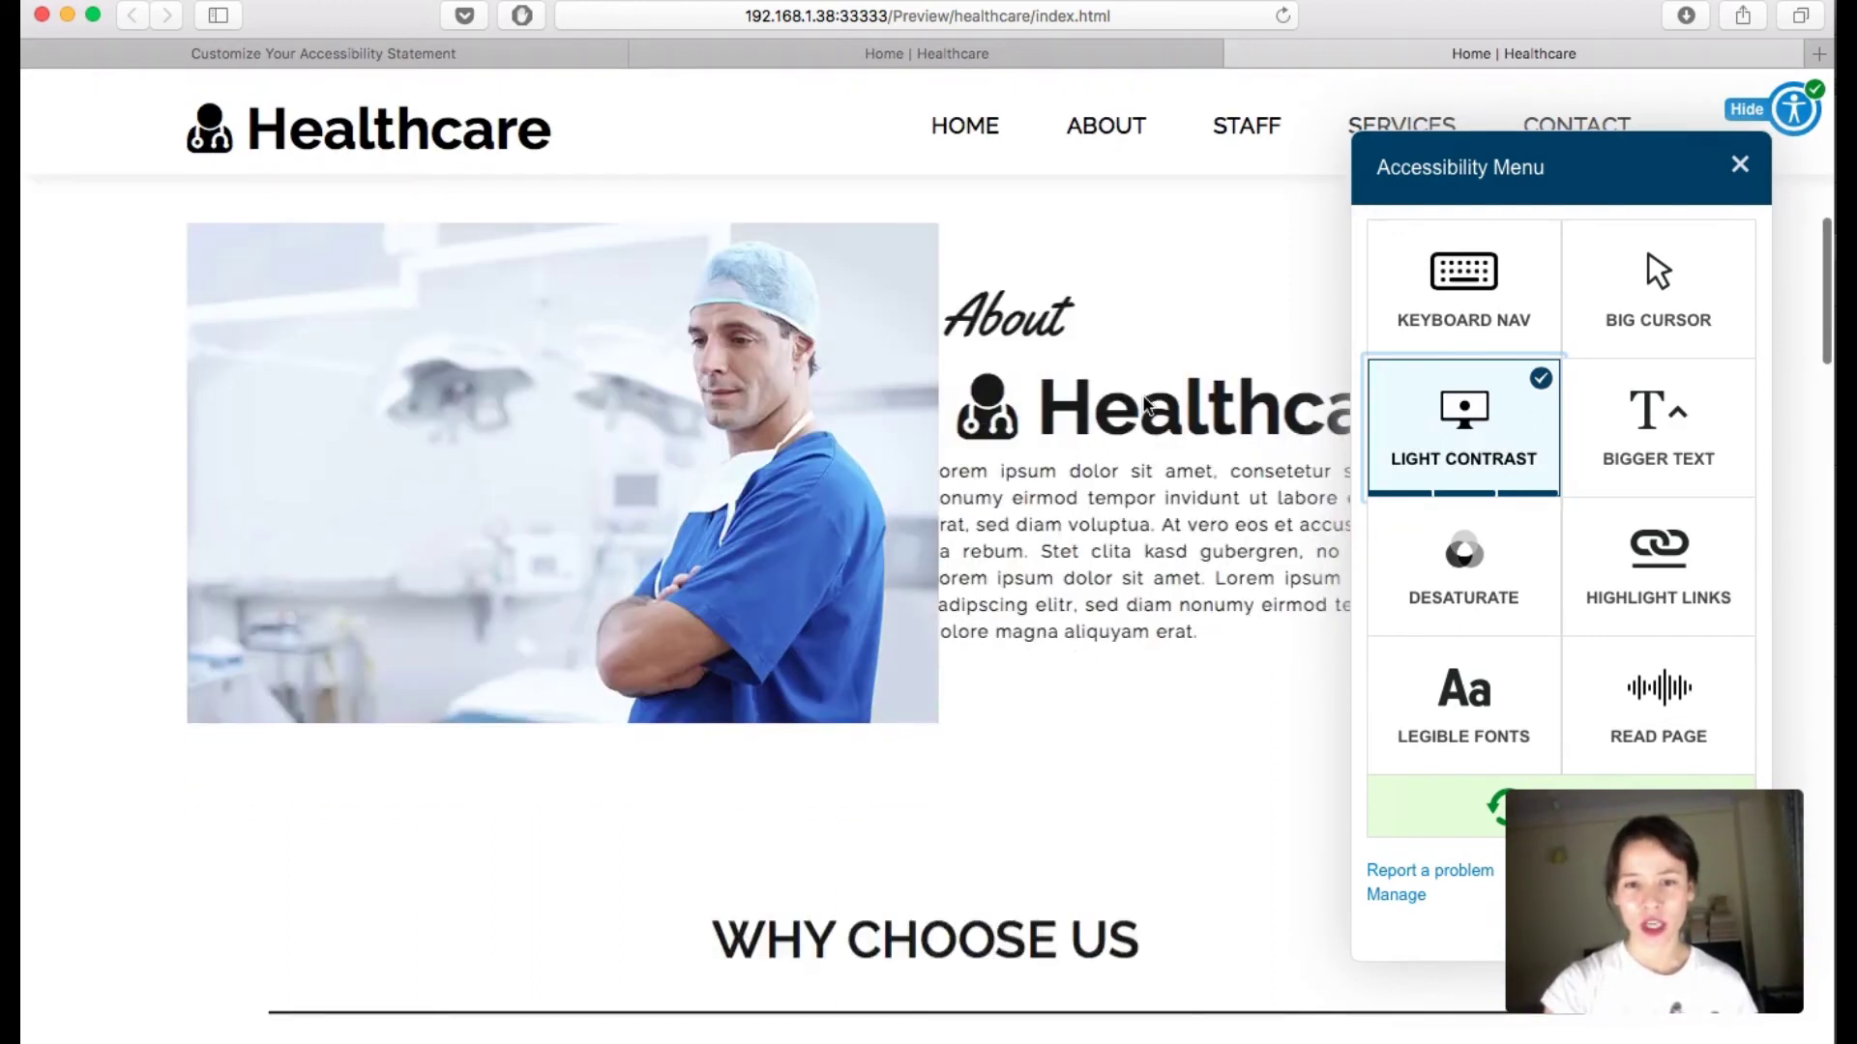
scroll(1144, 406, down, 10)
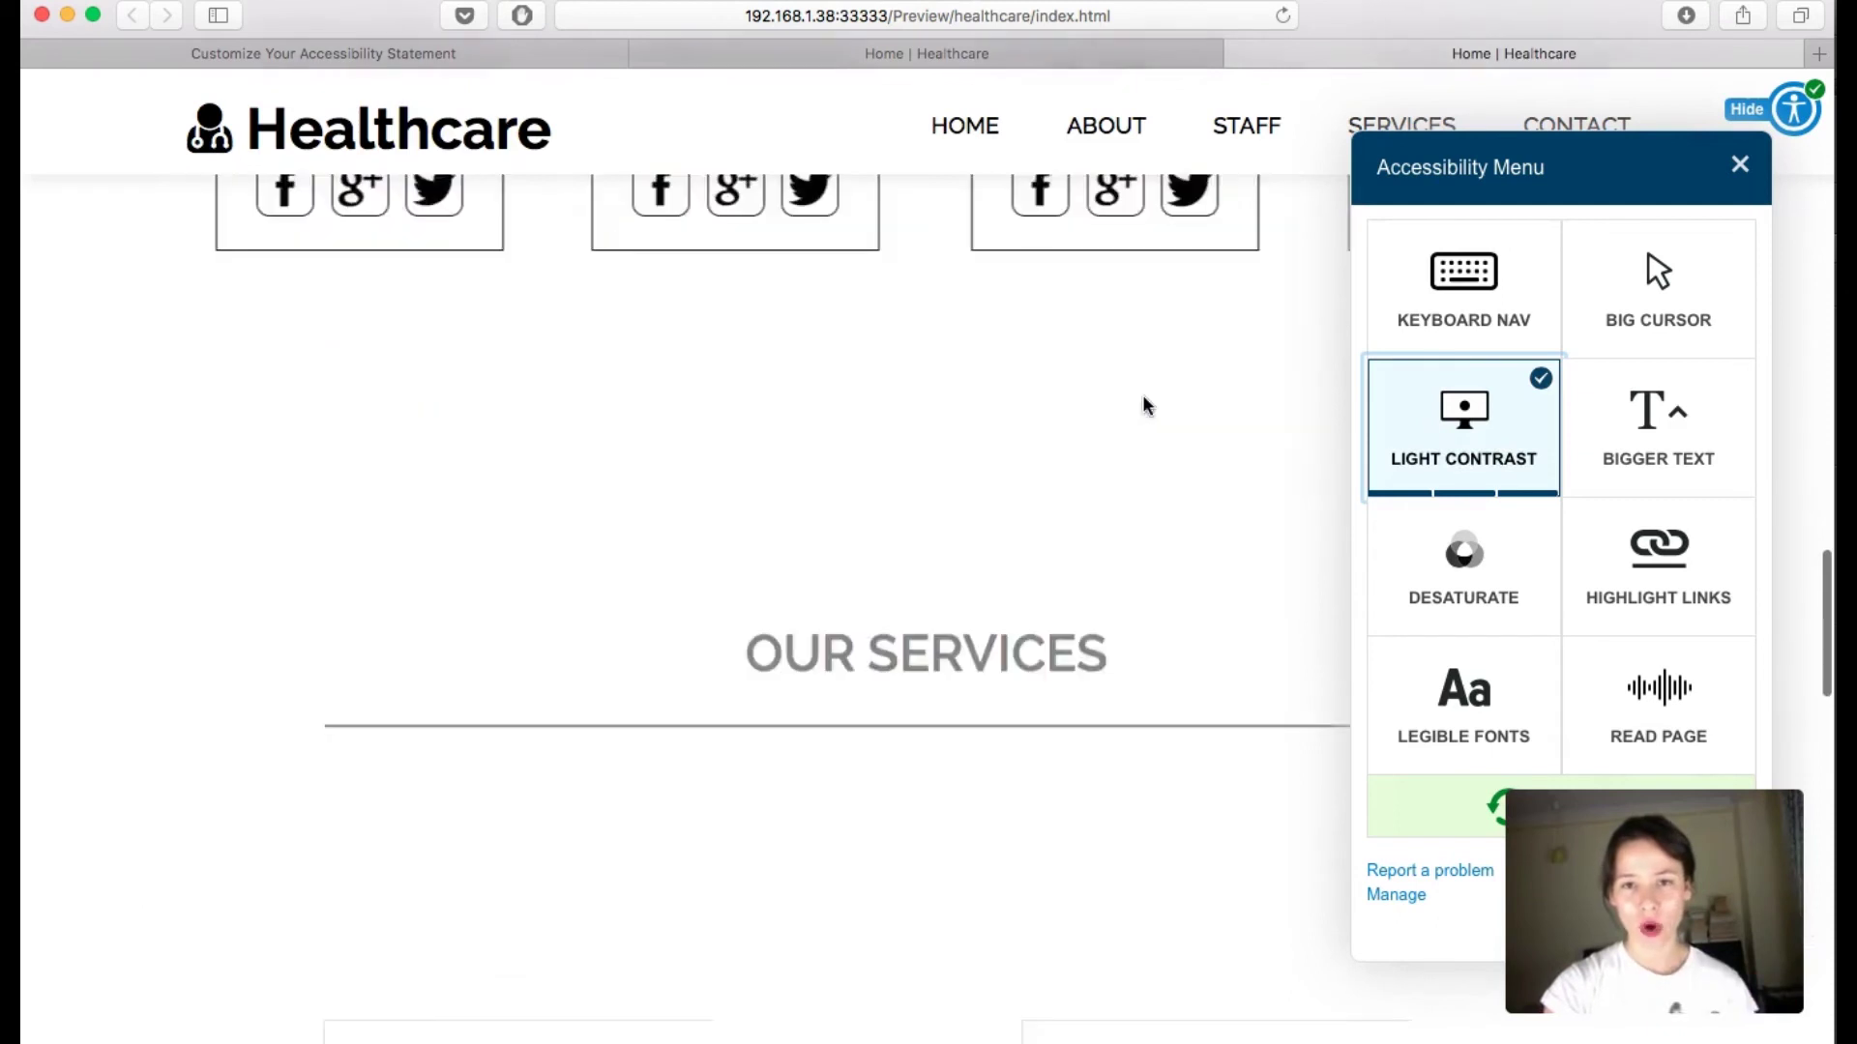
scroll(1145, 406, down, 5)
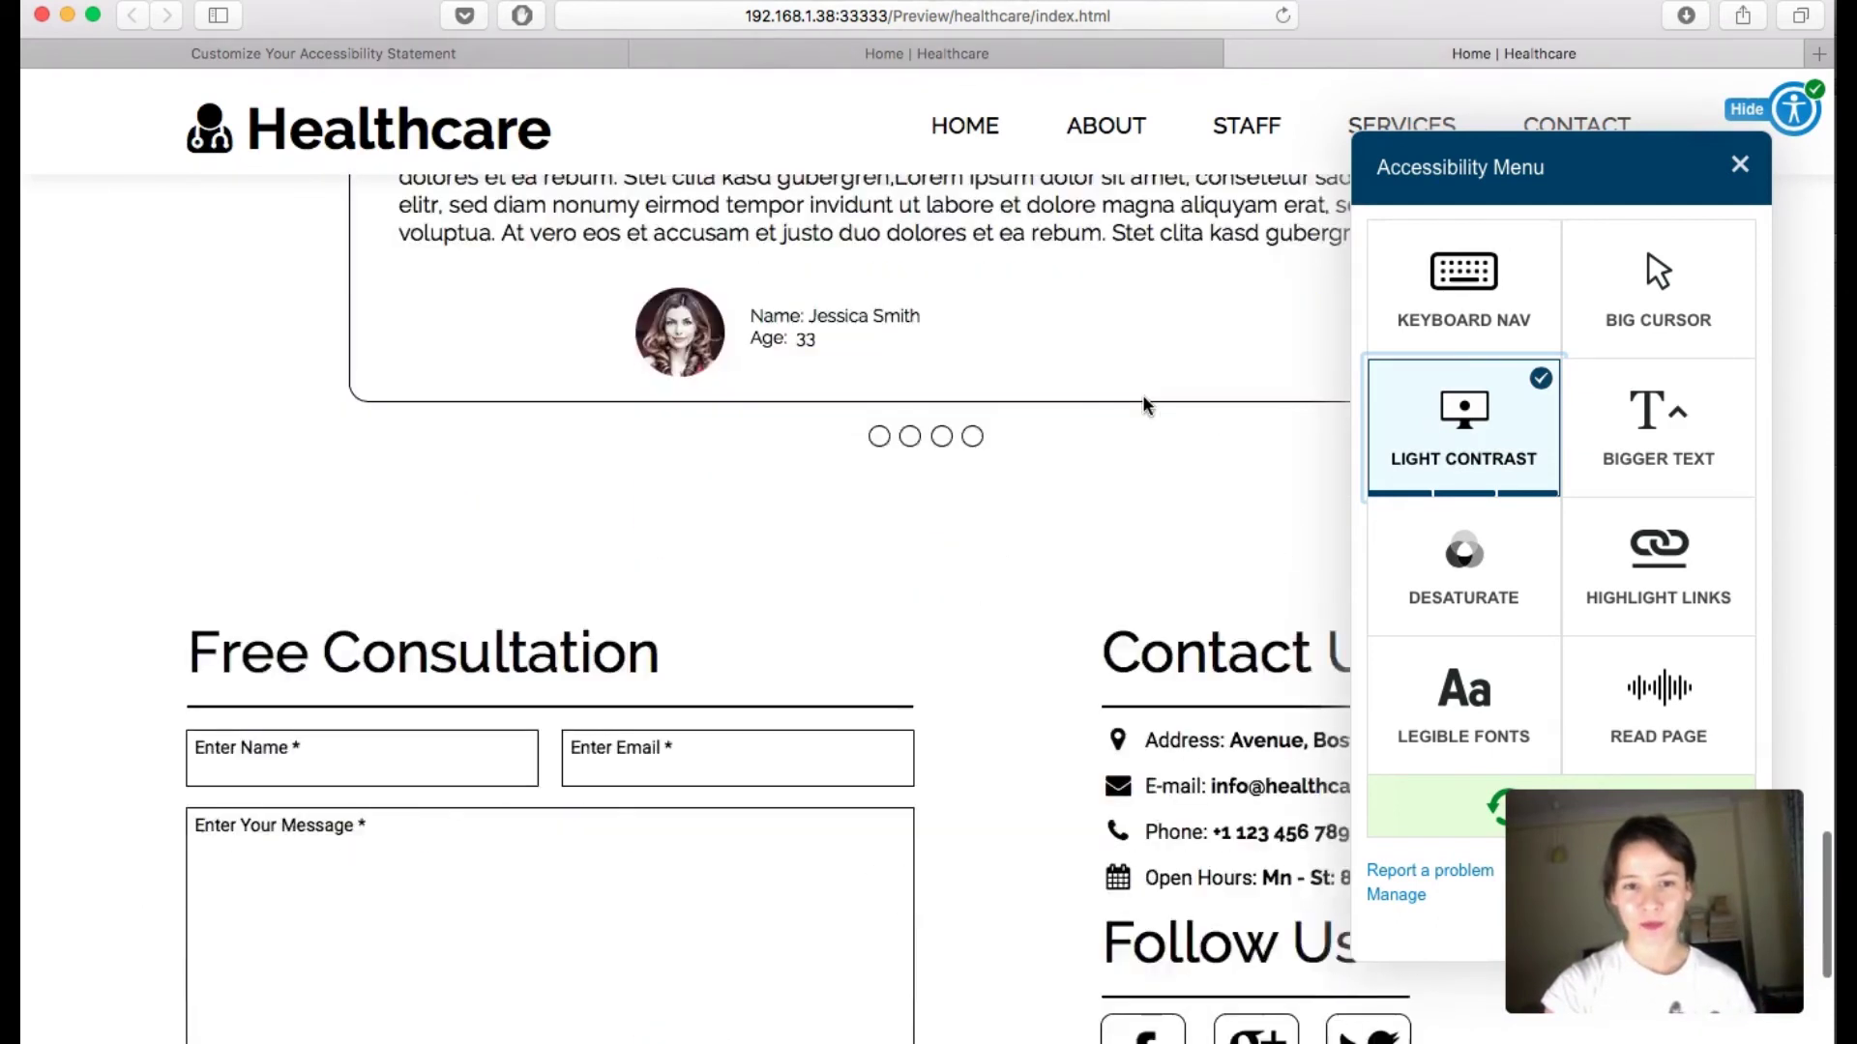
scroll(1145, 406, up, 20)
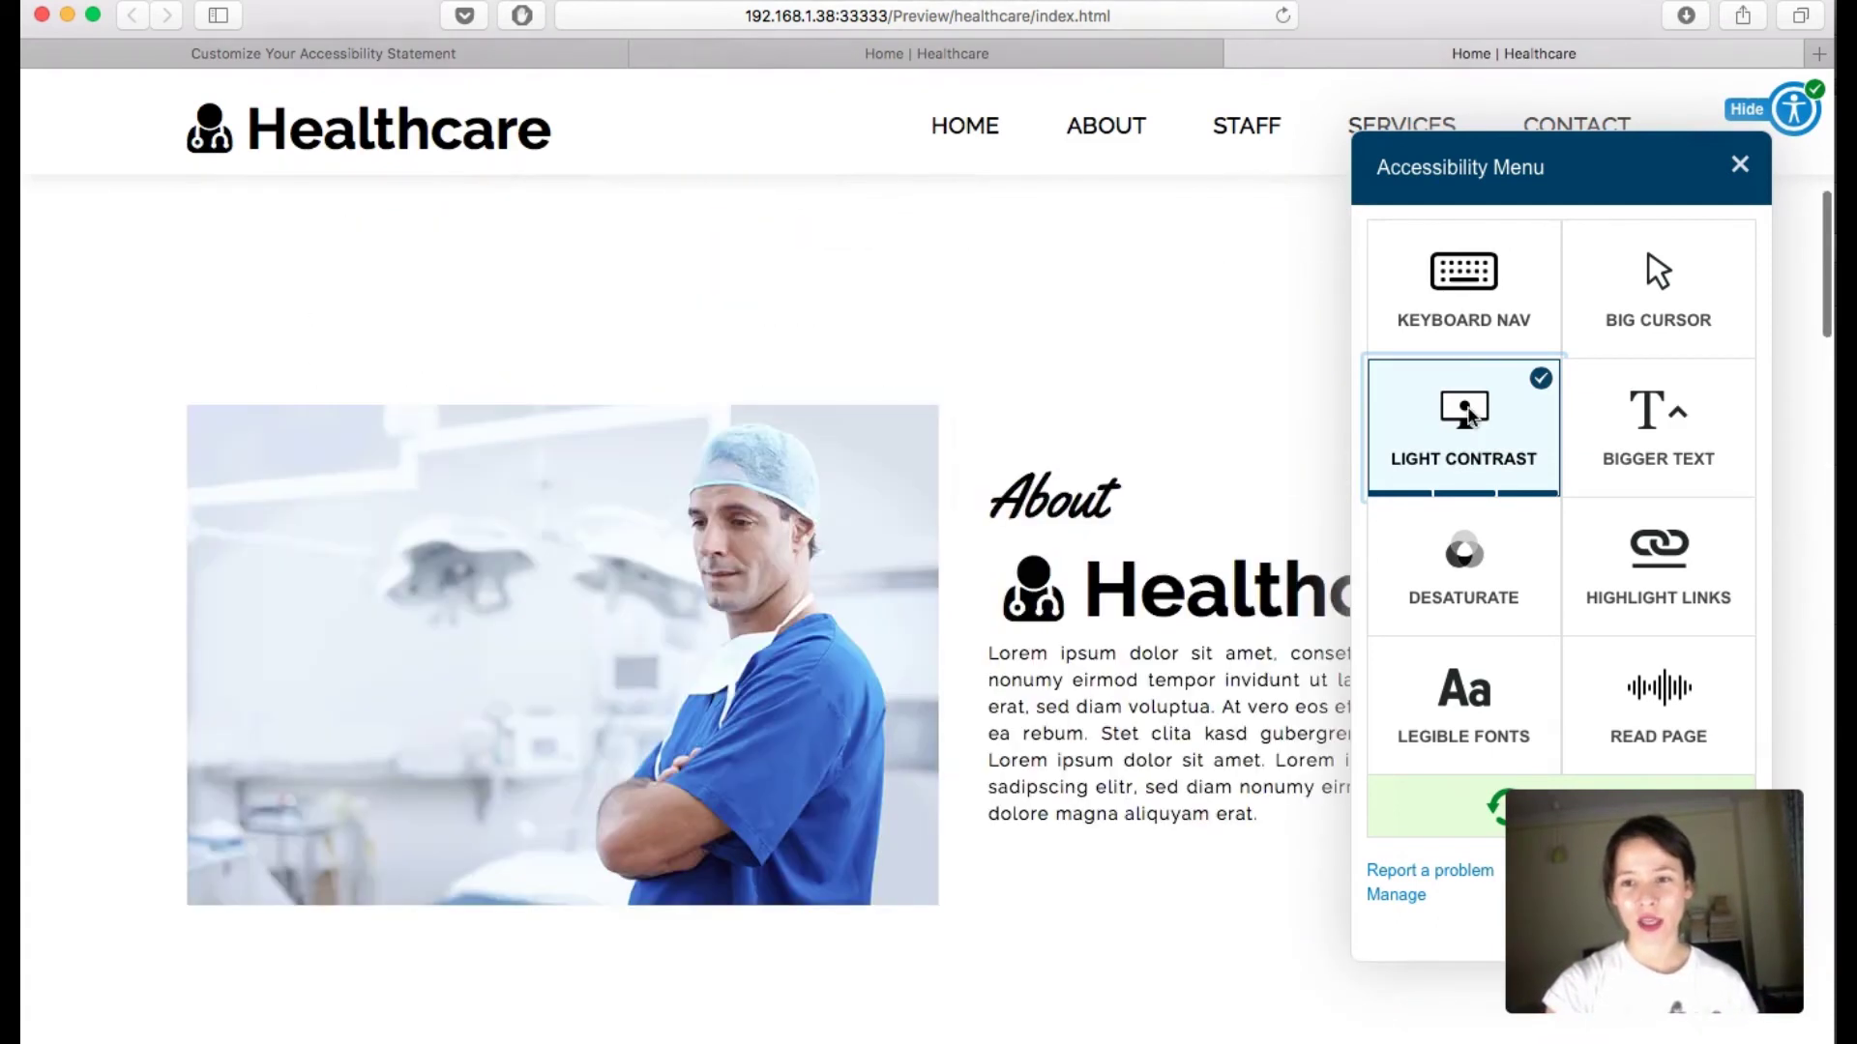
Step: Turn off light contrast and cycle Bigger Text through its levels back to normal size
click(1472, 417)
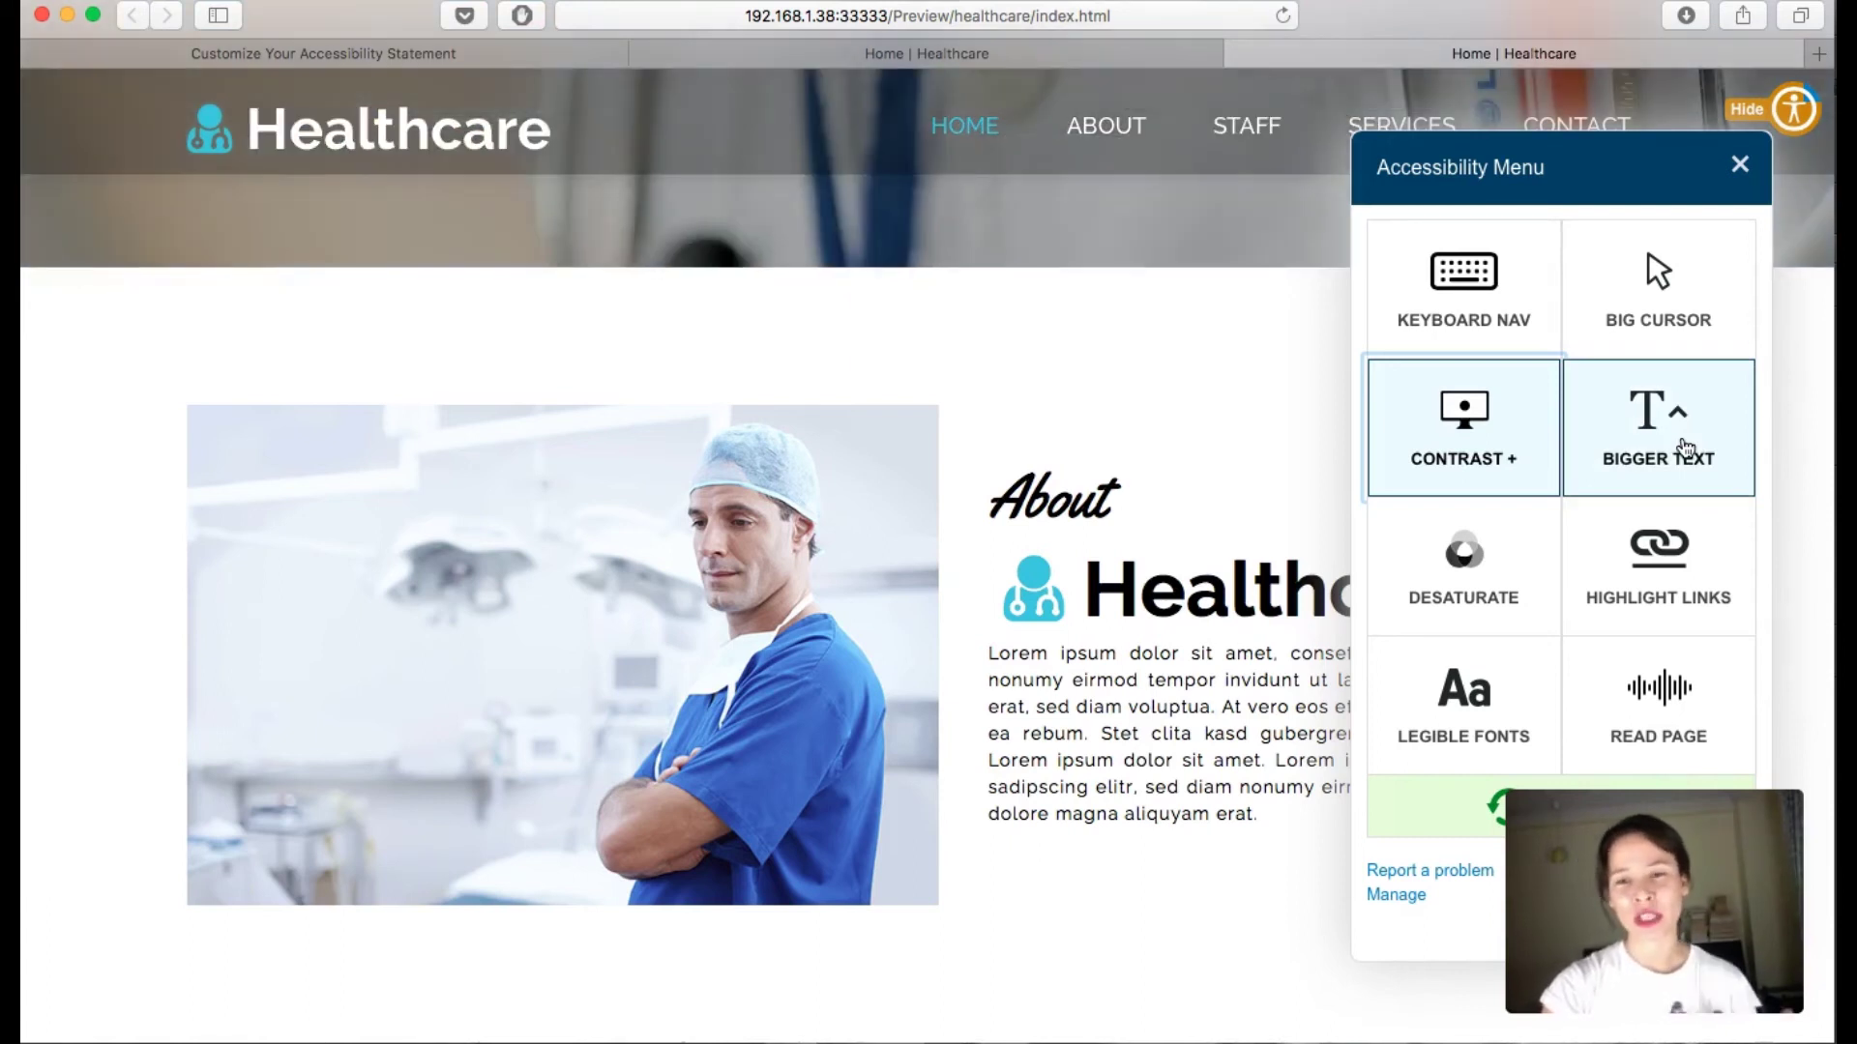
click(1686, 448)
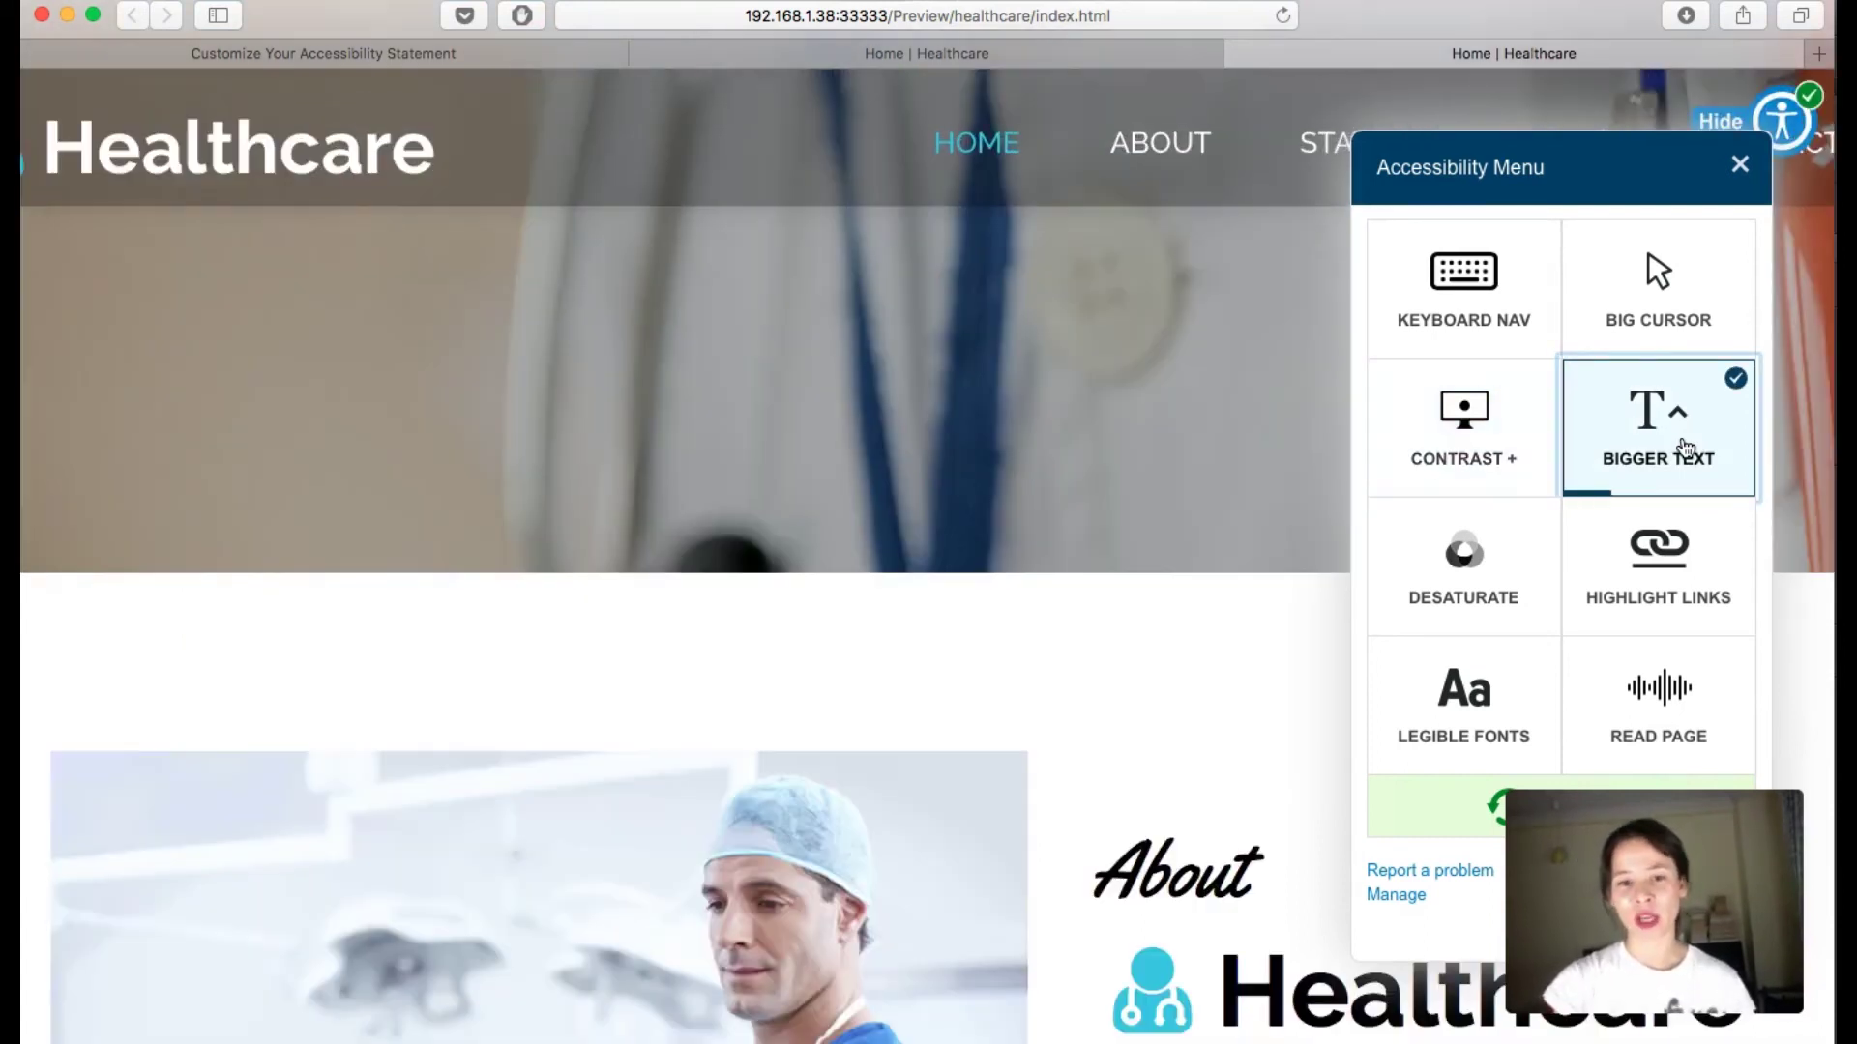
click(1686, 448)
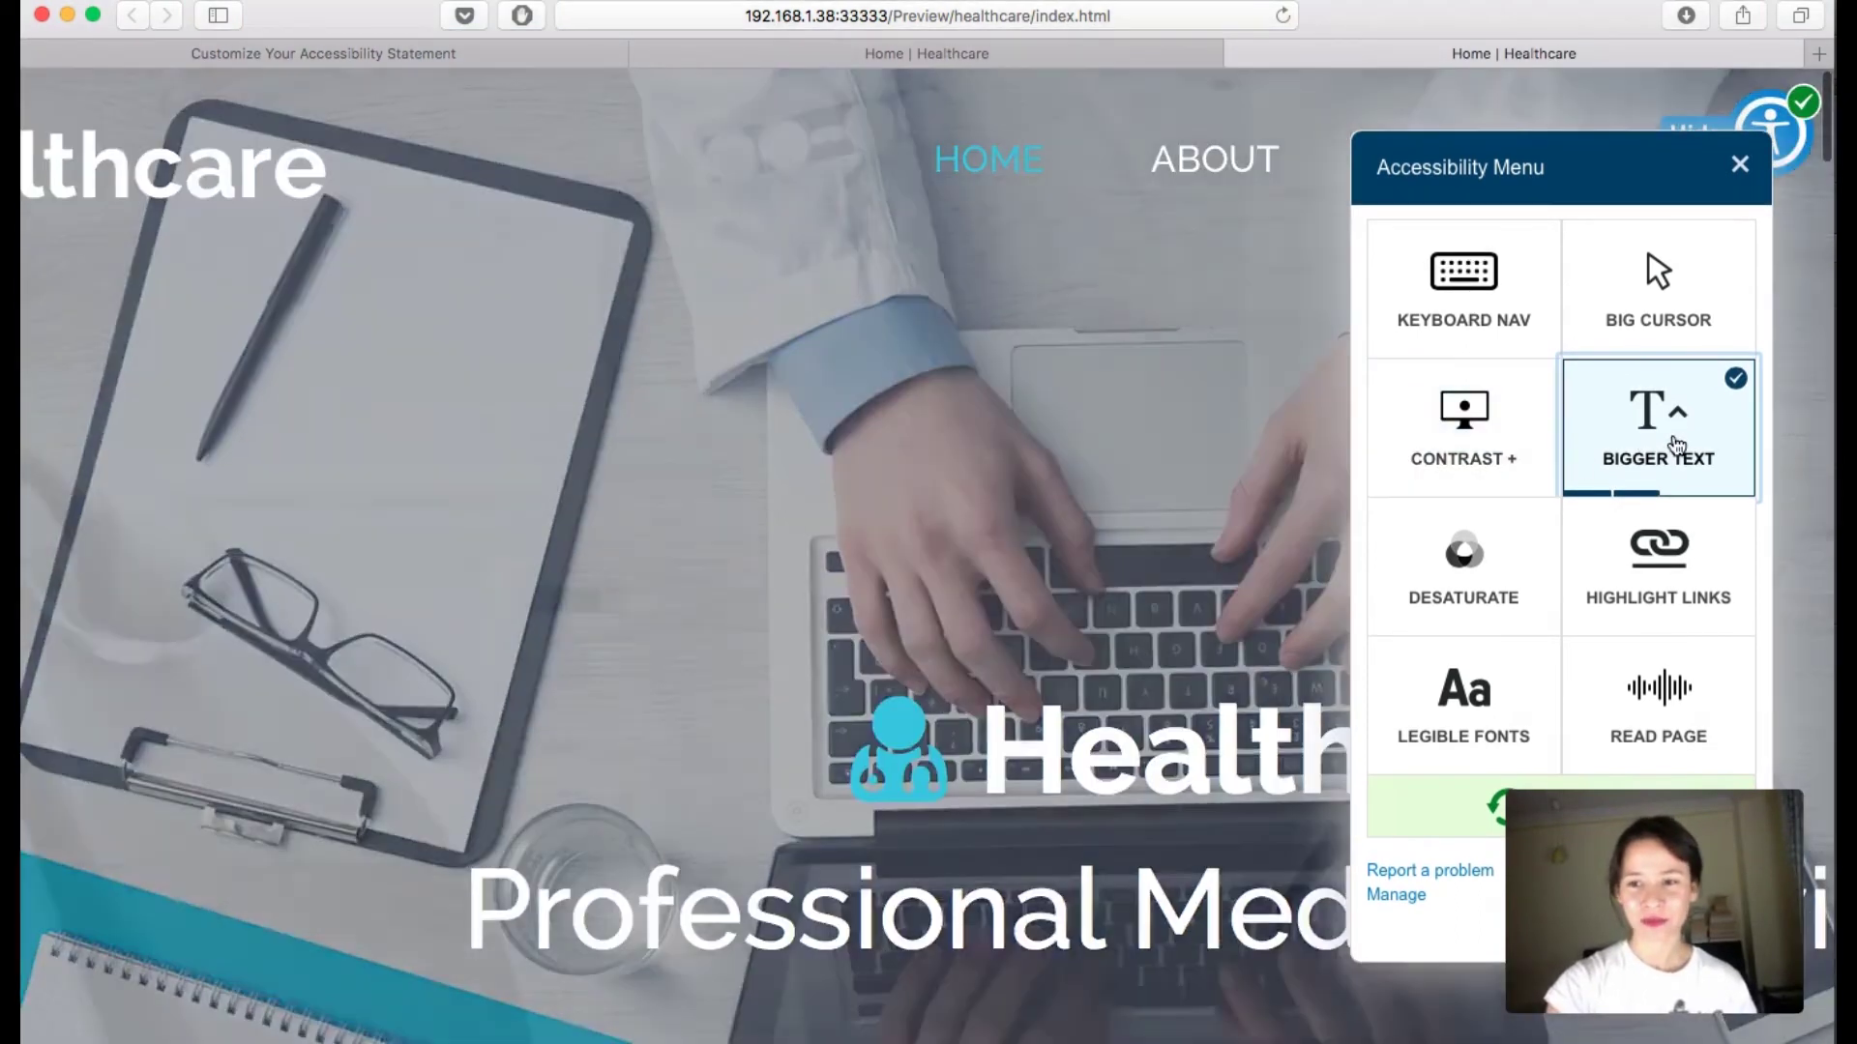
click(1675, 445)
click(1676, 445)
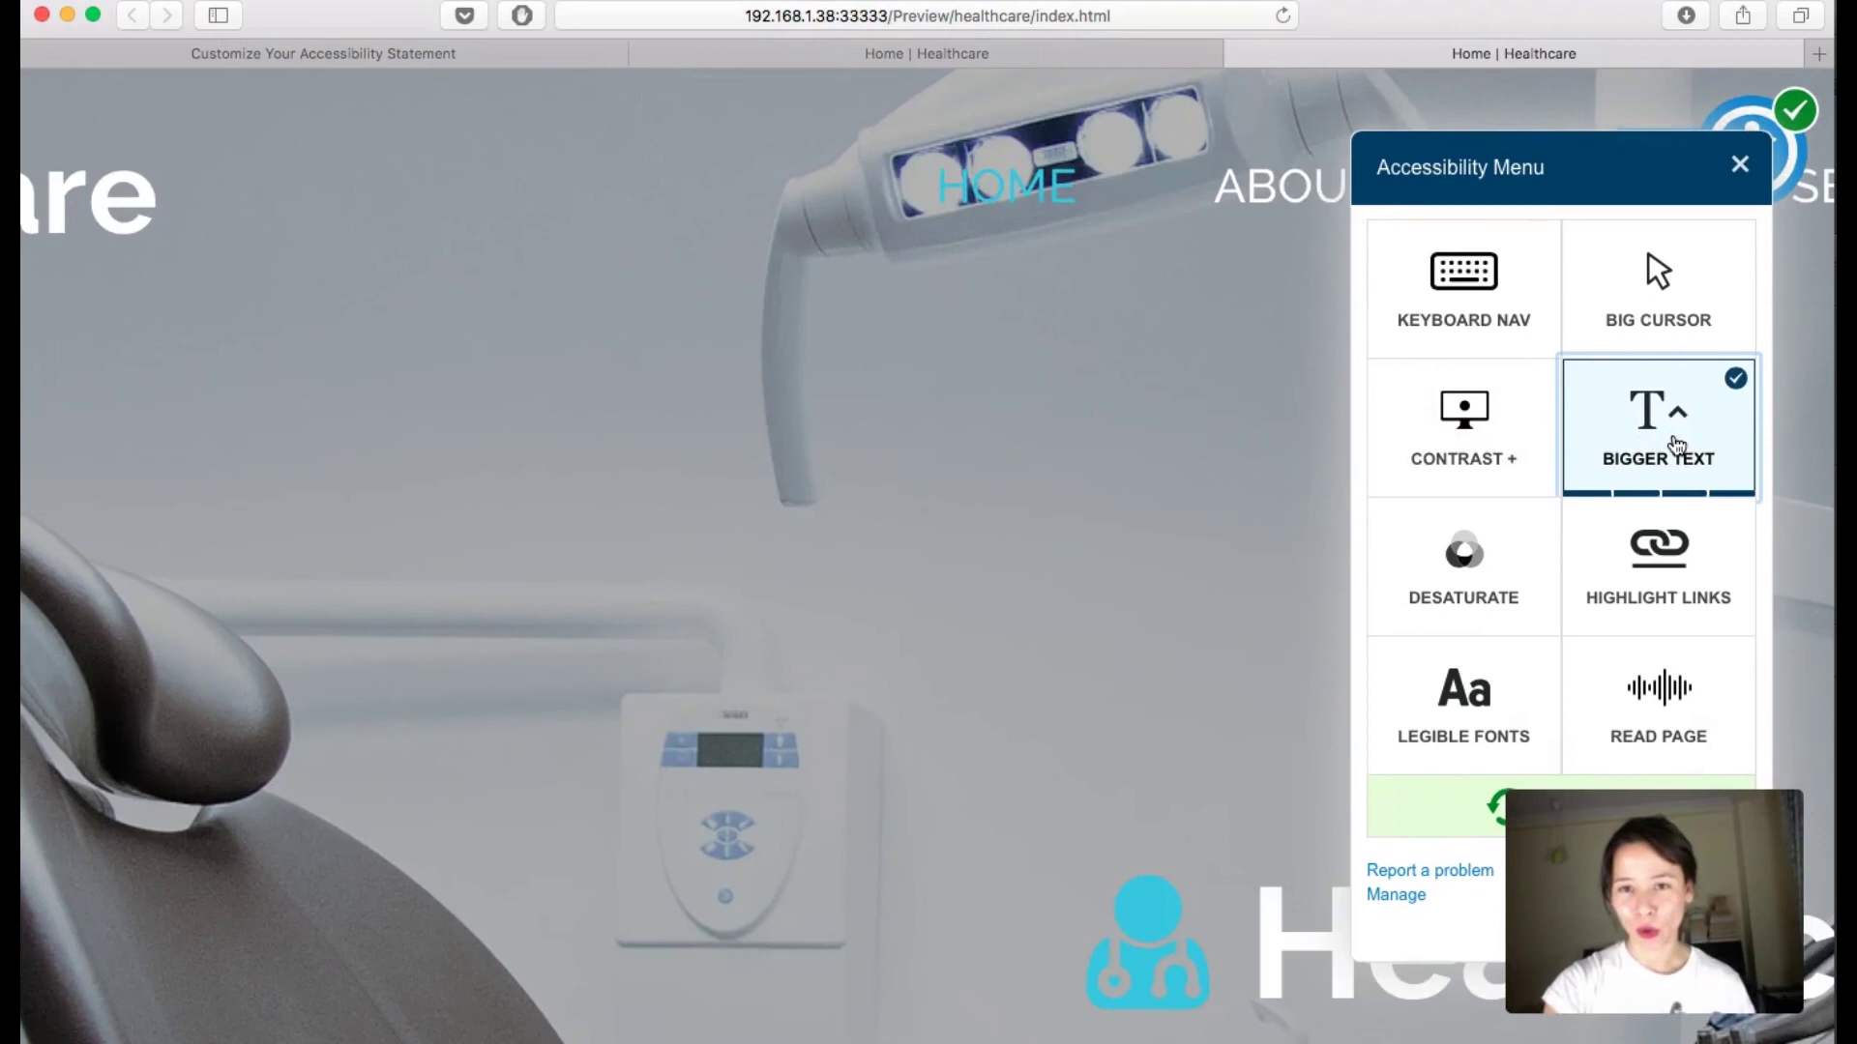
click(1676, 445)
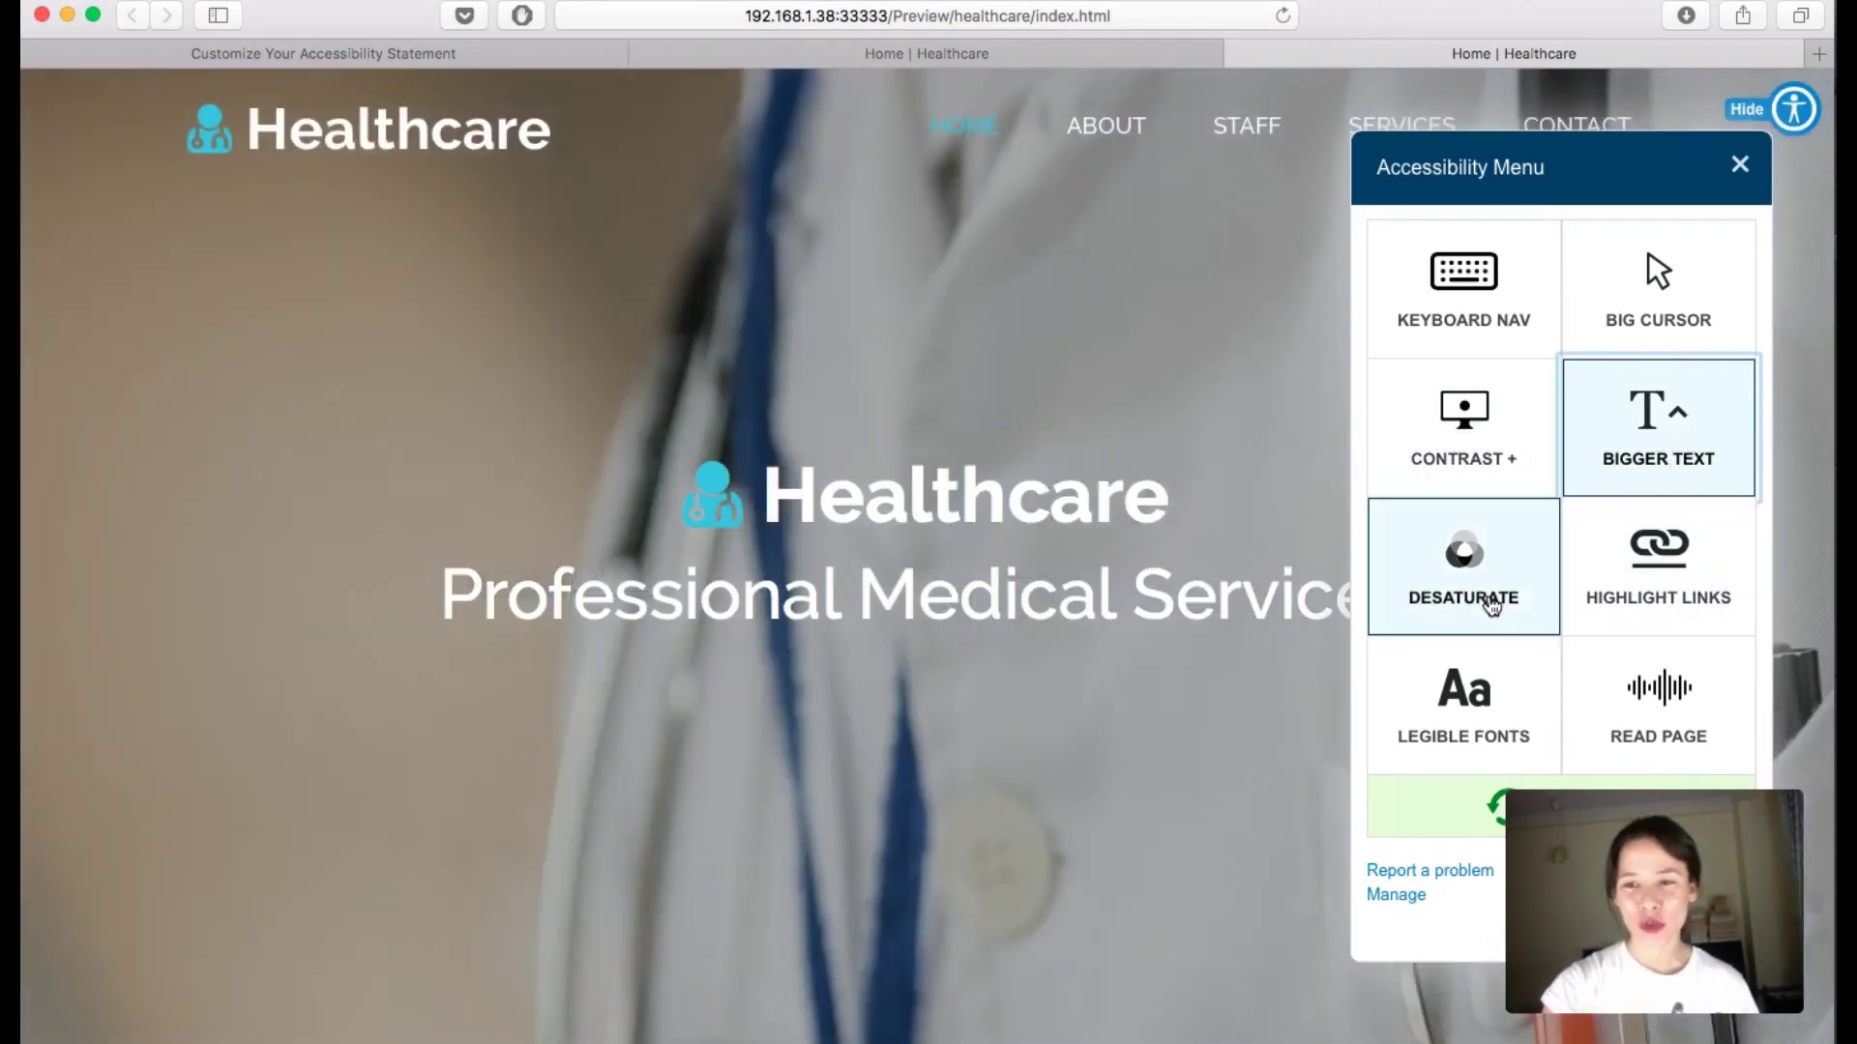
Step: Toggle Desaturate, Highlight Links and Legible Fonts on and off, then start reading the page aloud
click(1494, 608)
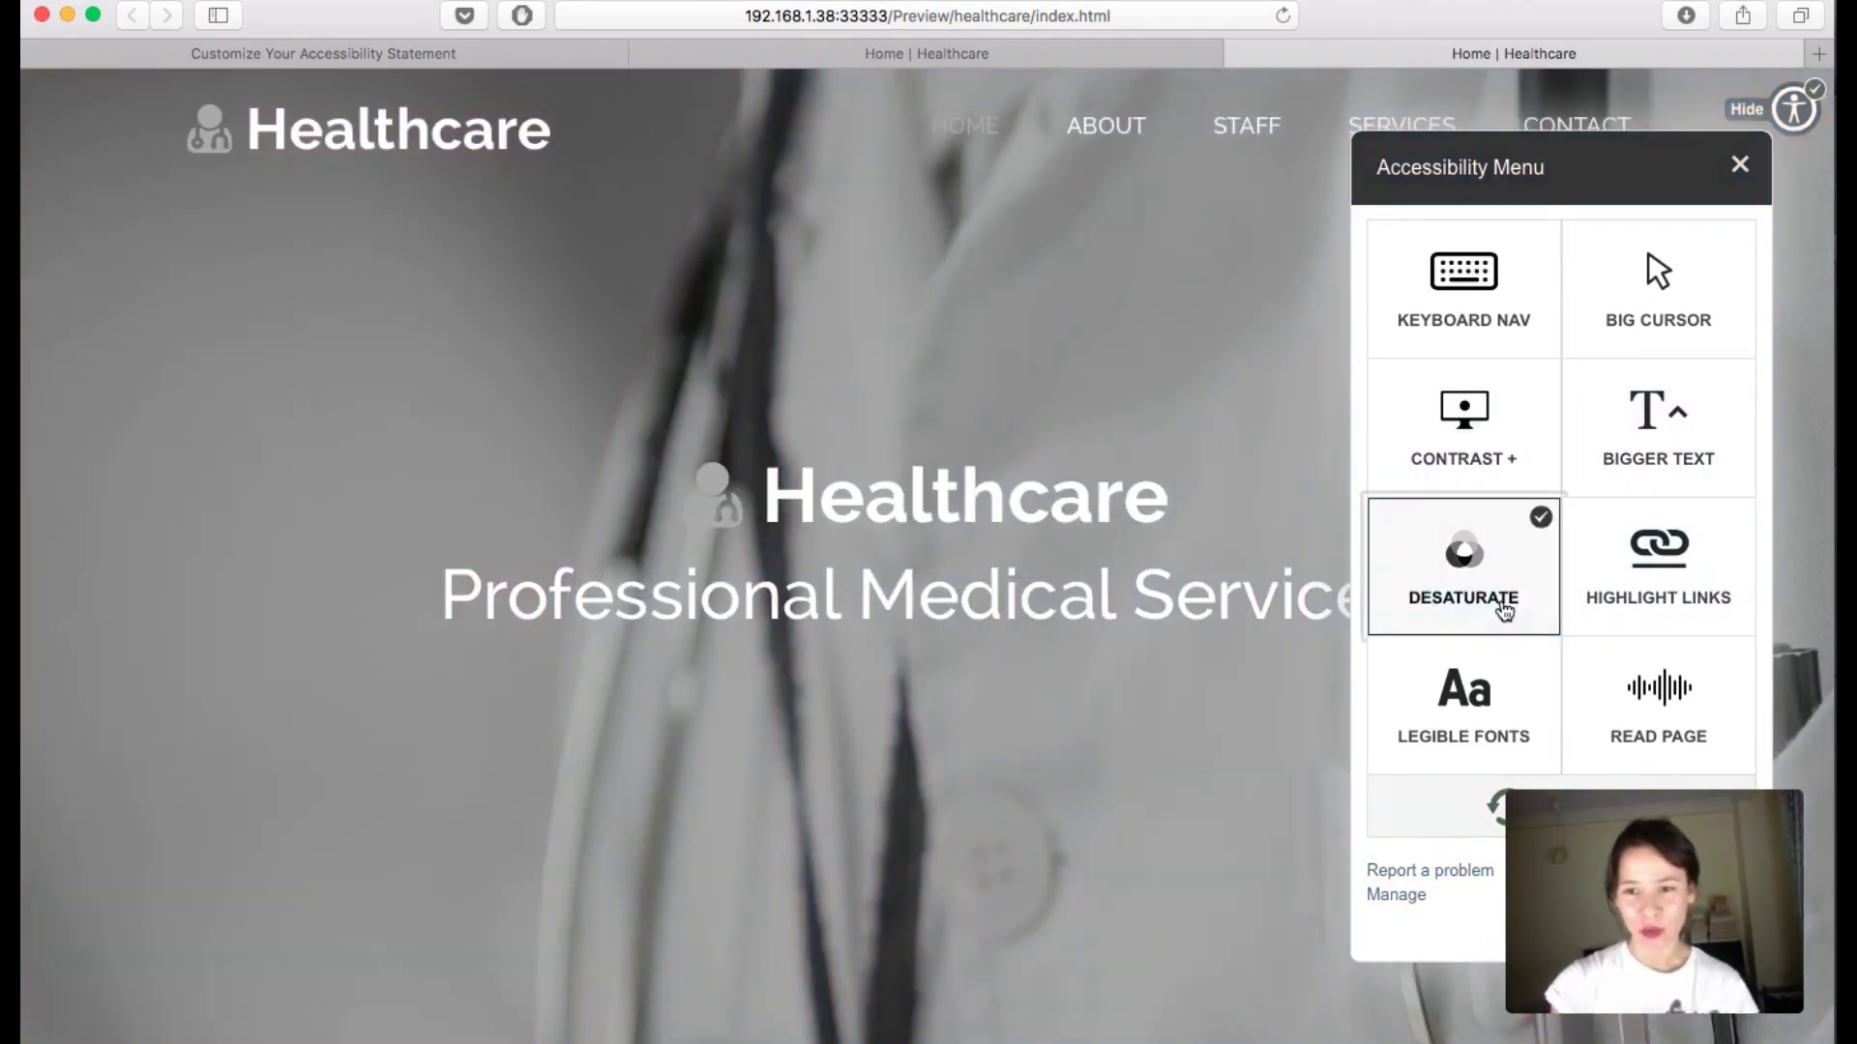
click(1504, 609)
click(1663, 607)
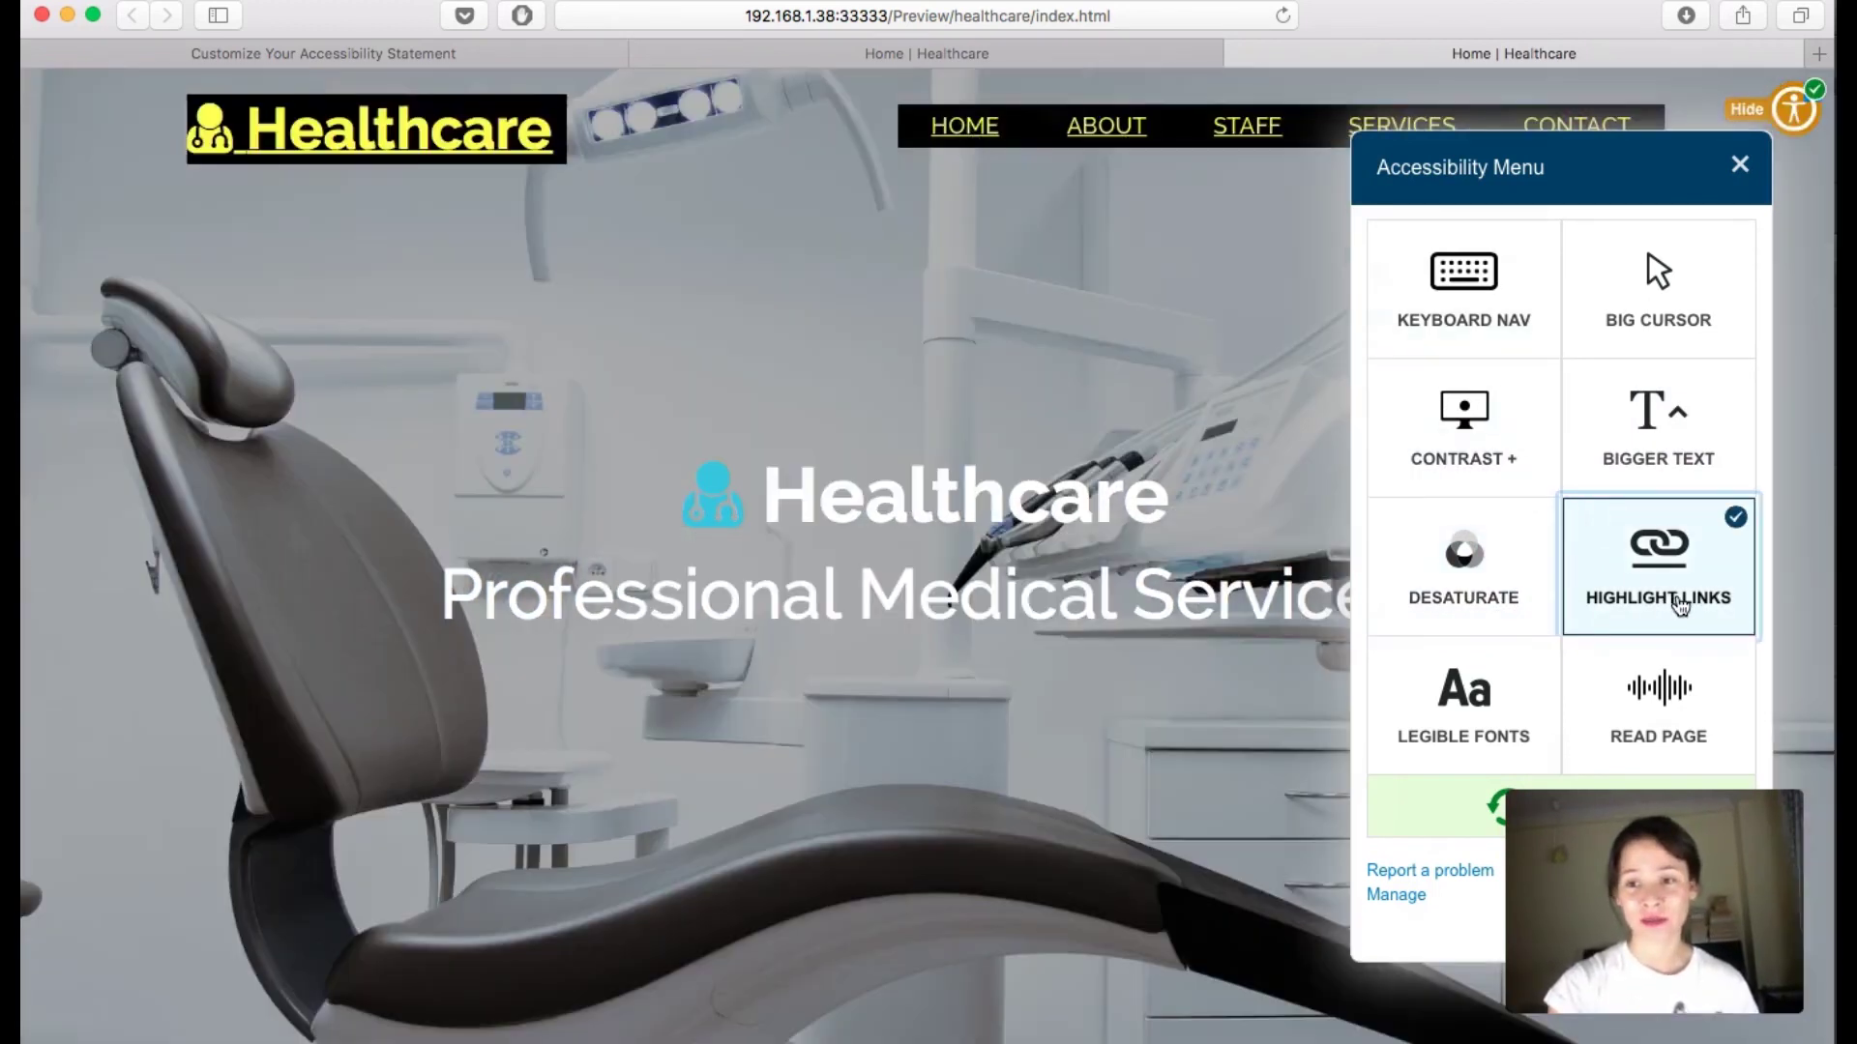
click(1679, 604)
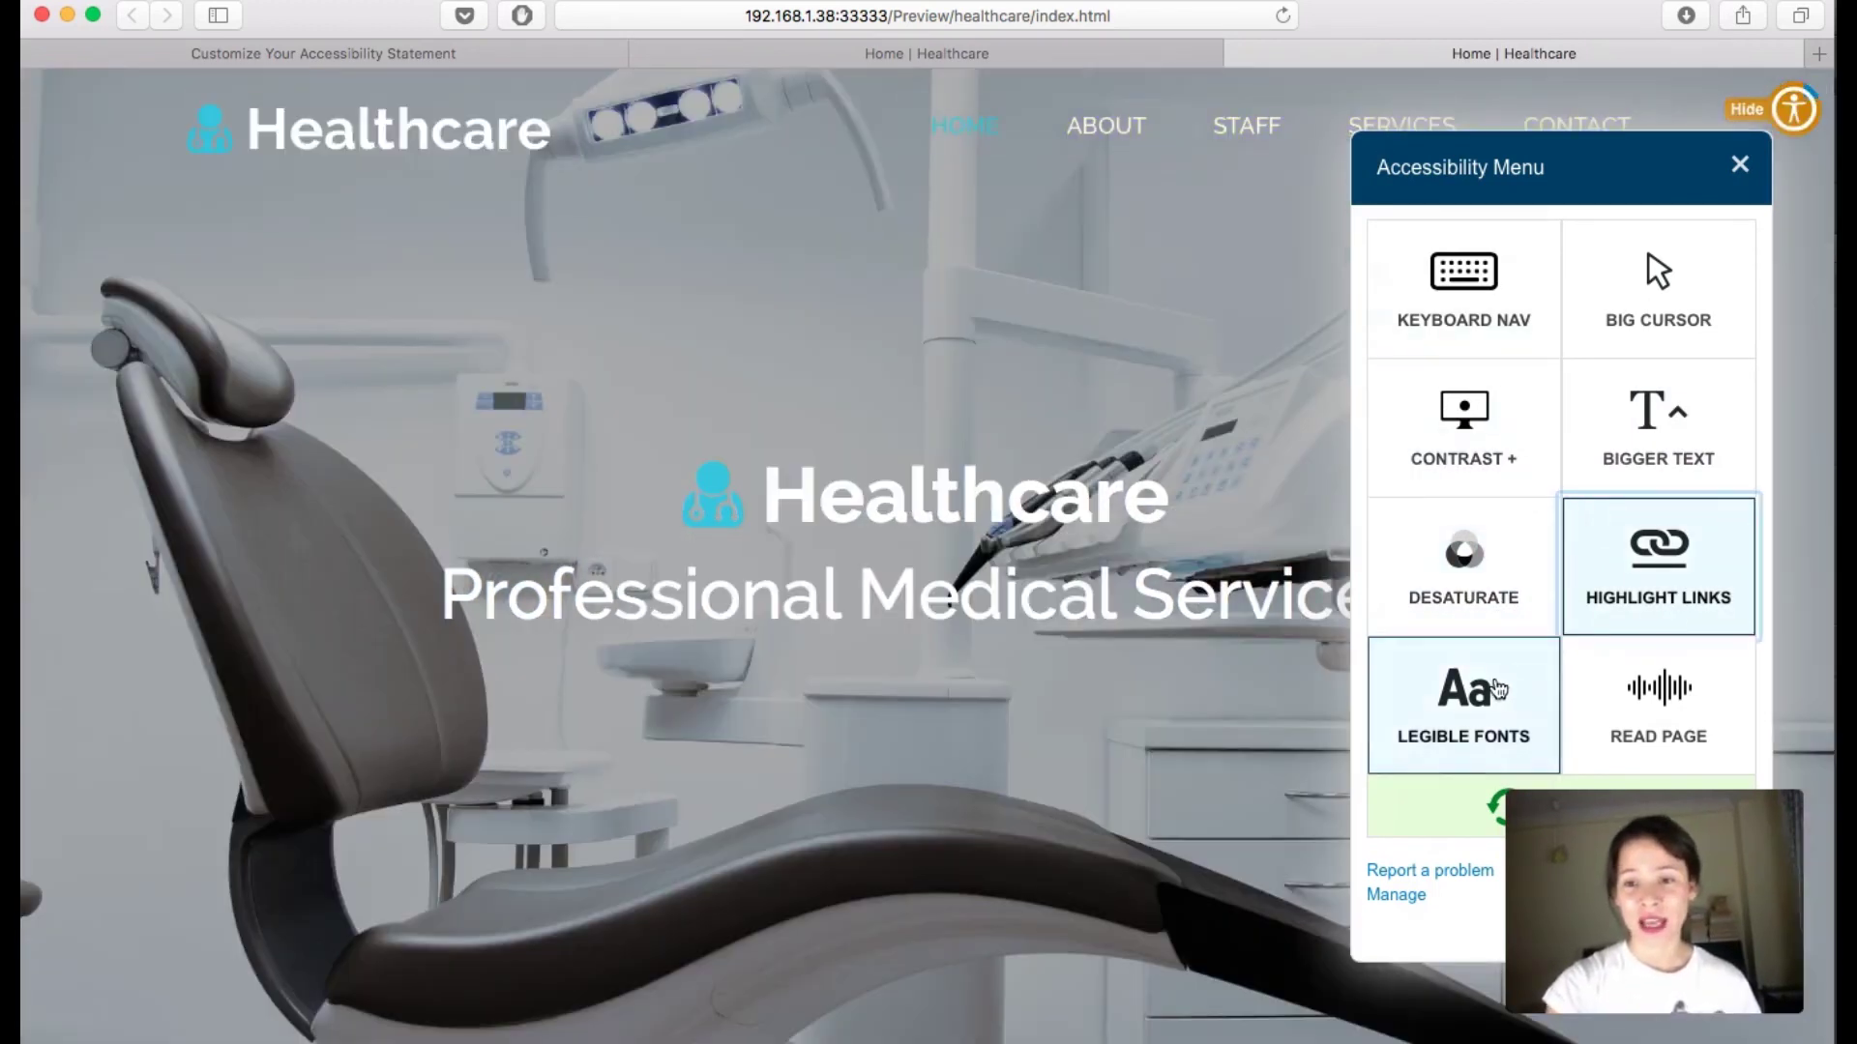
click(1497, 689)
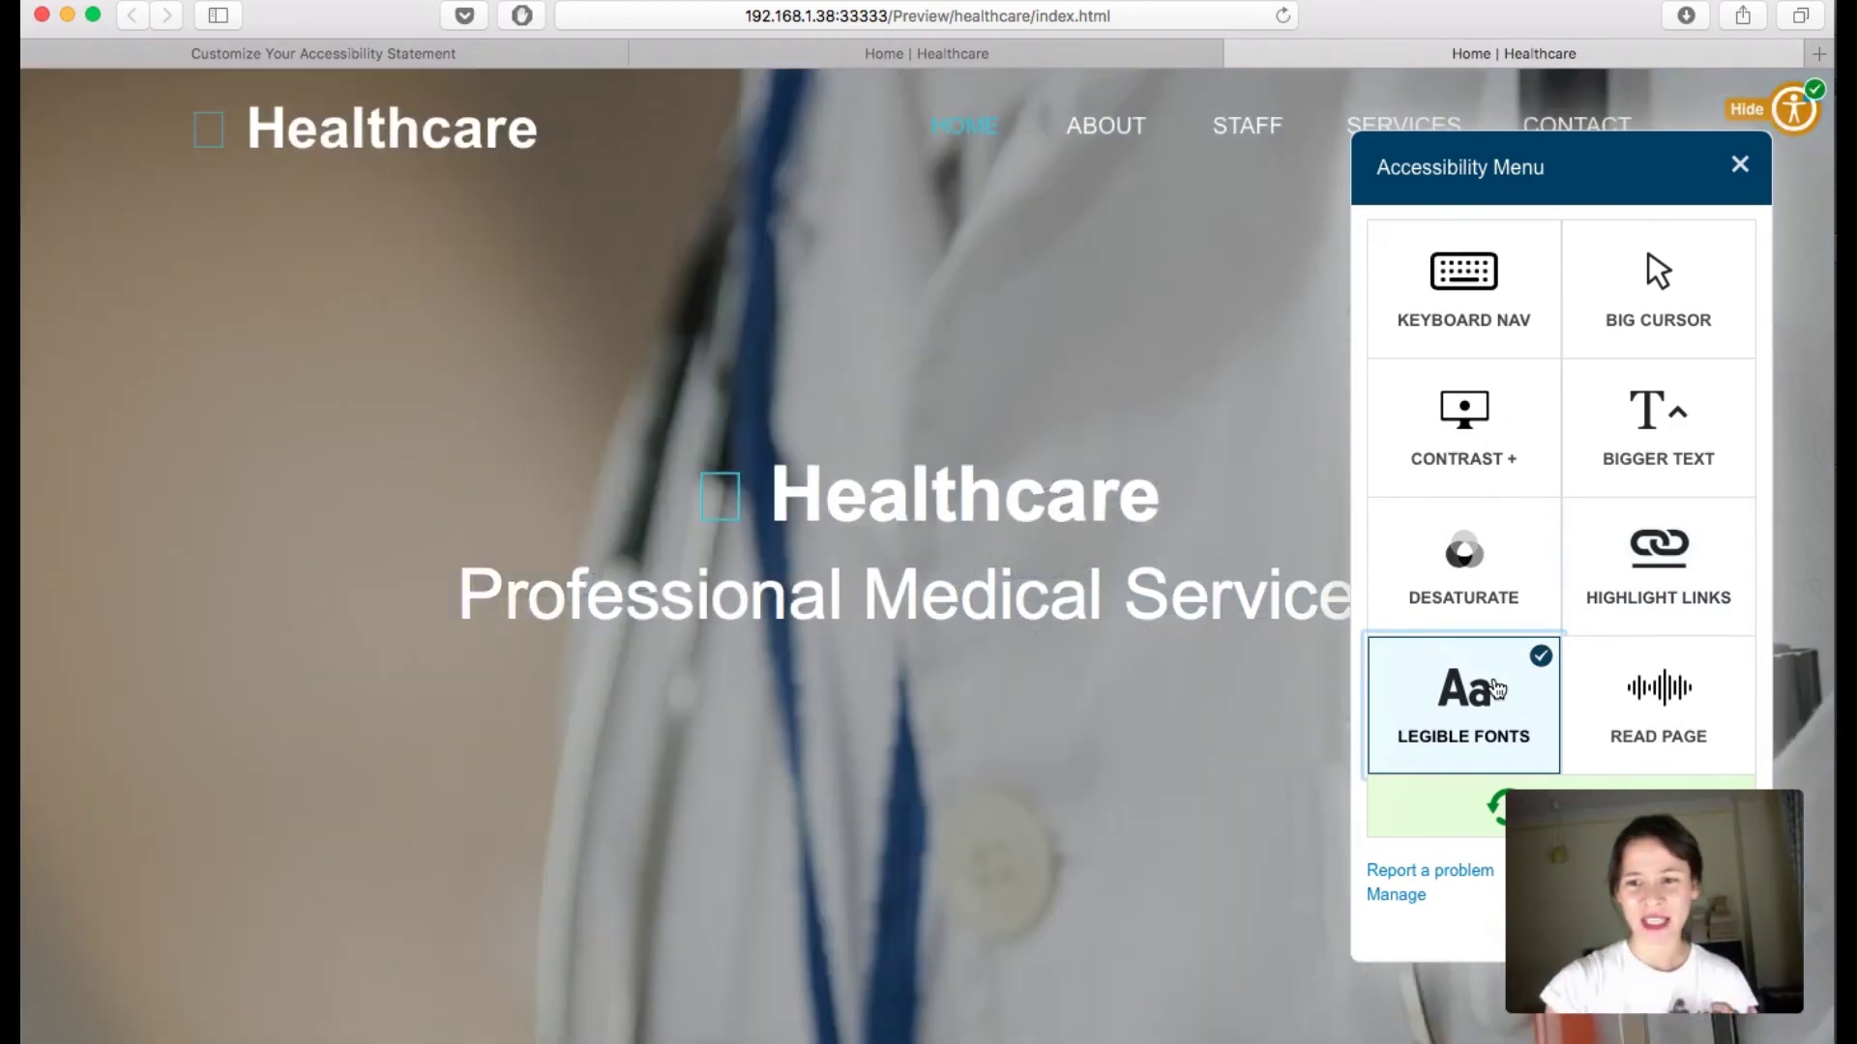
click(1497, 689)
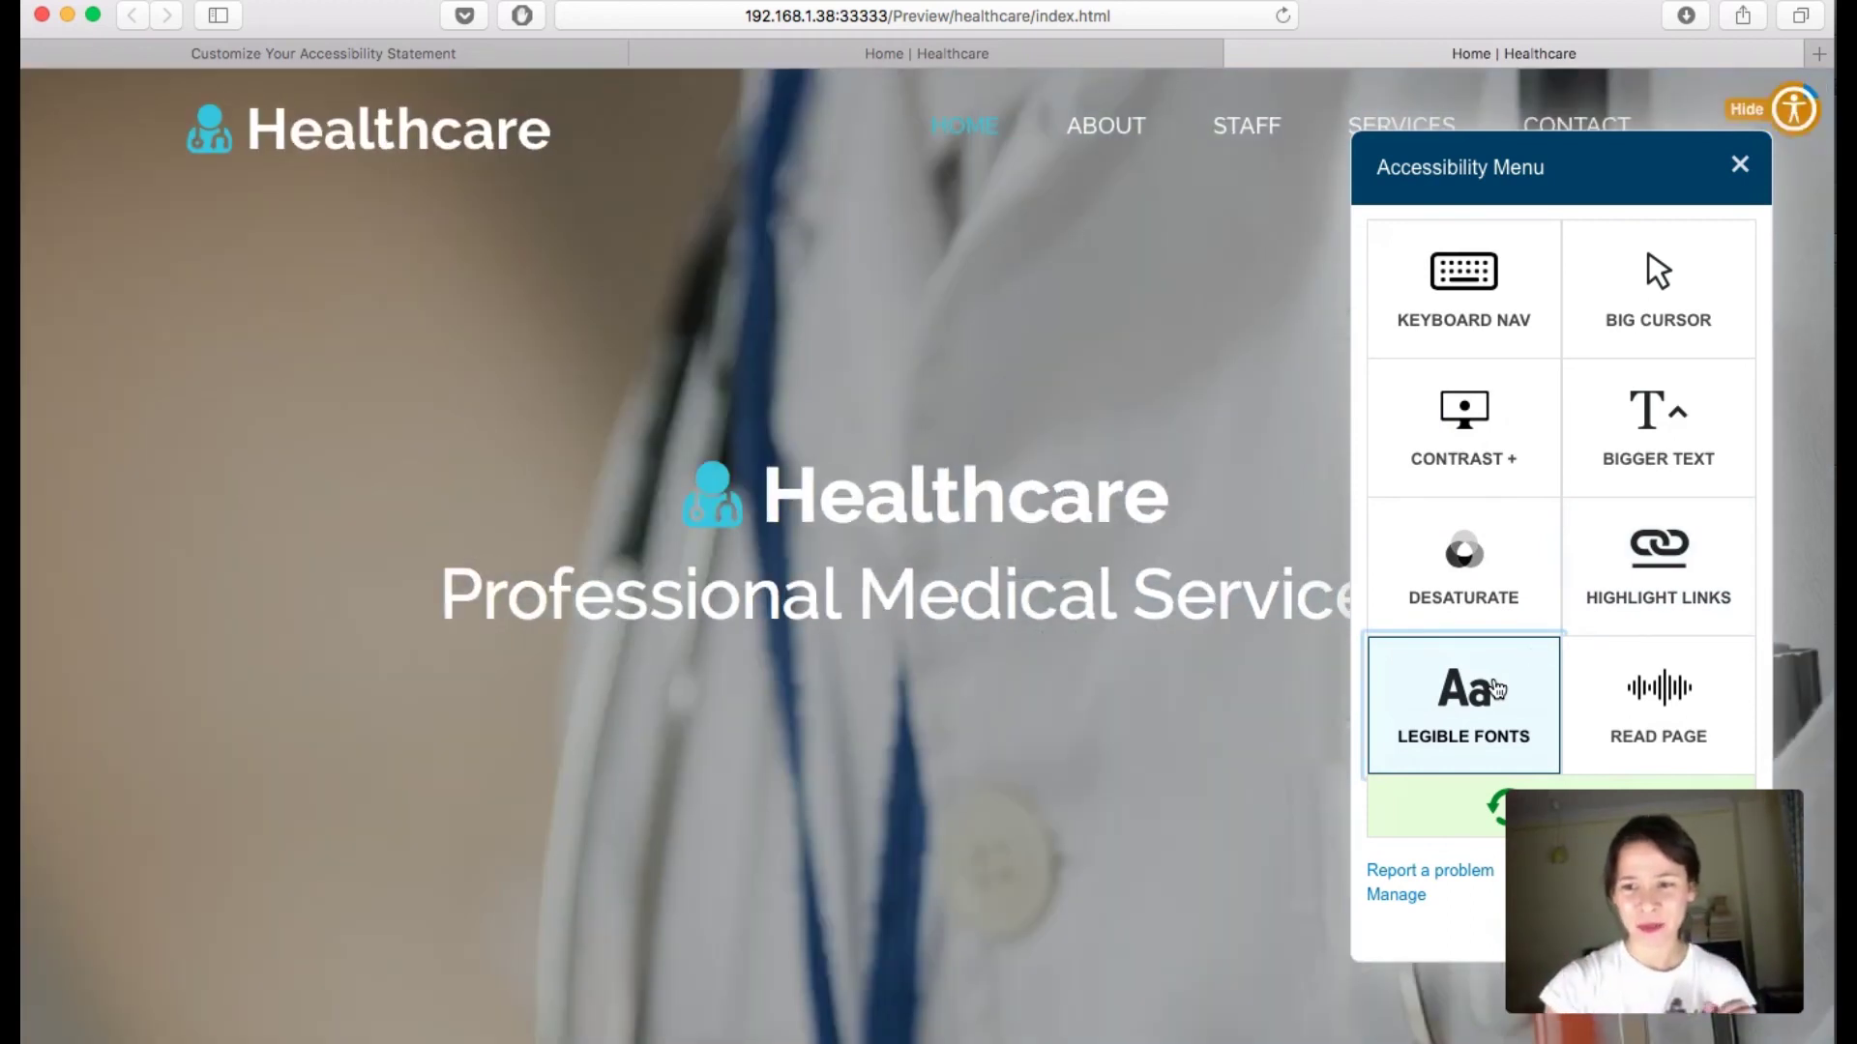
click(1658, 701)
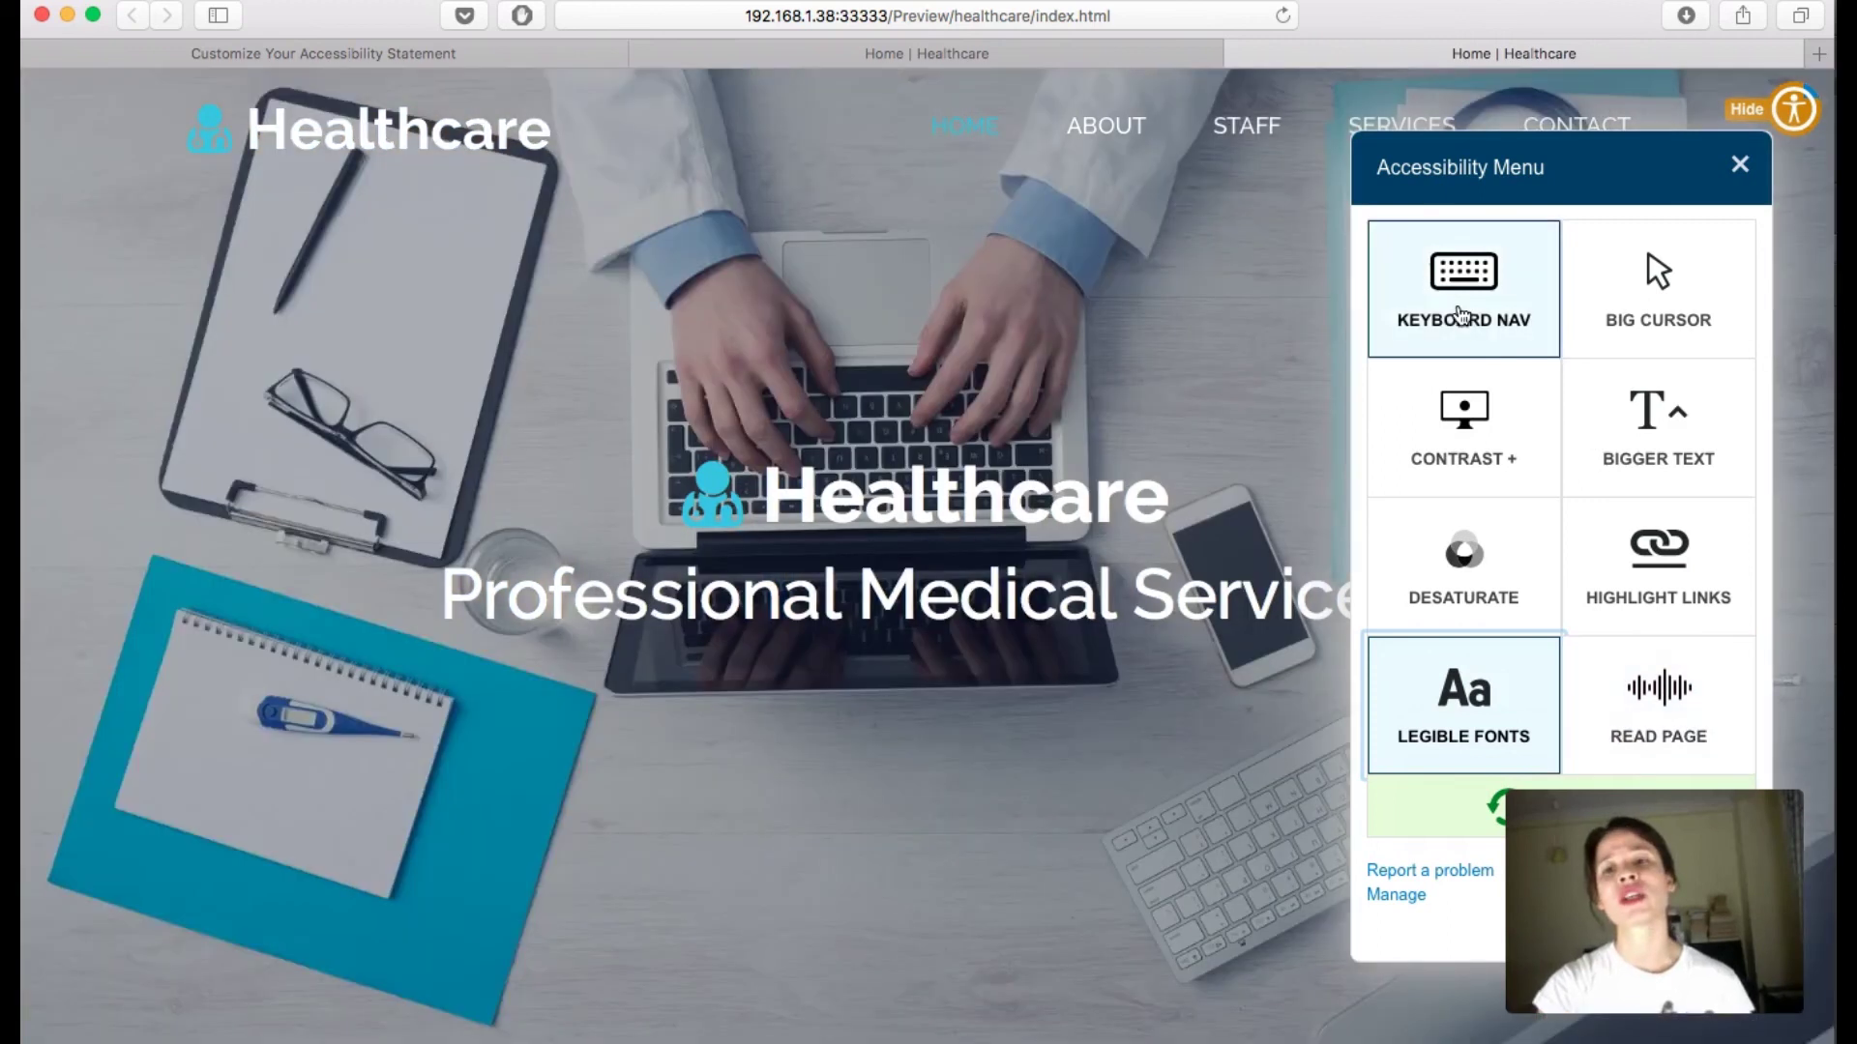
Step: Stop the read-aloud and toggle Big Cursor on and off
click(1675, 696)
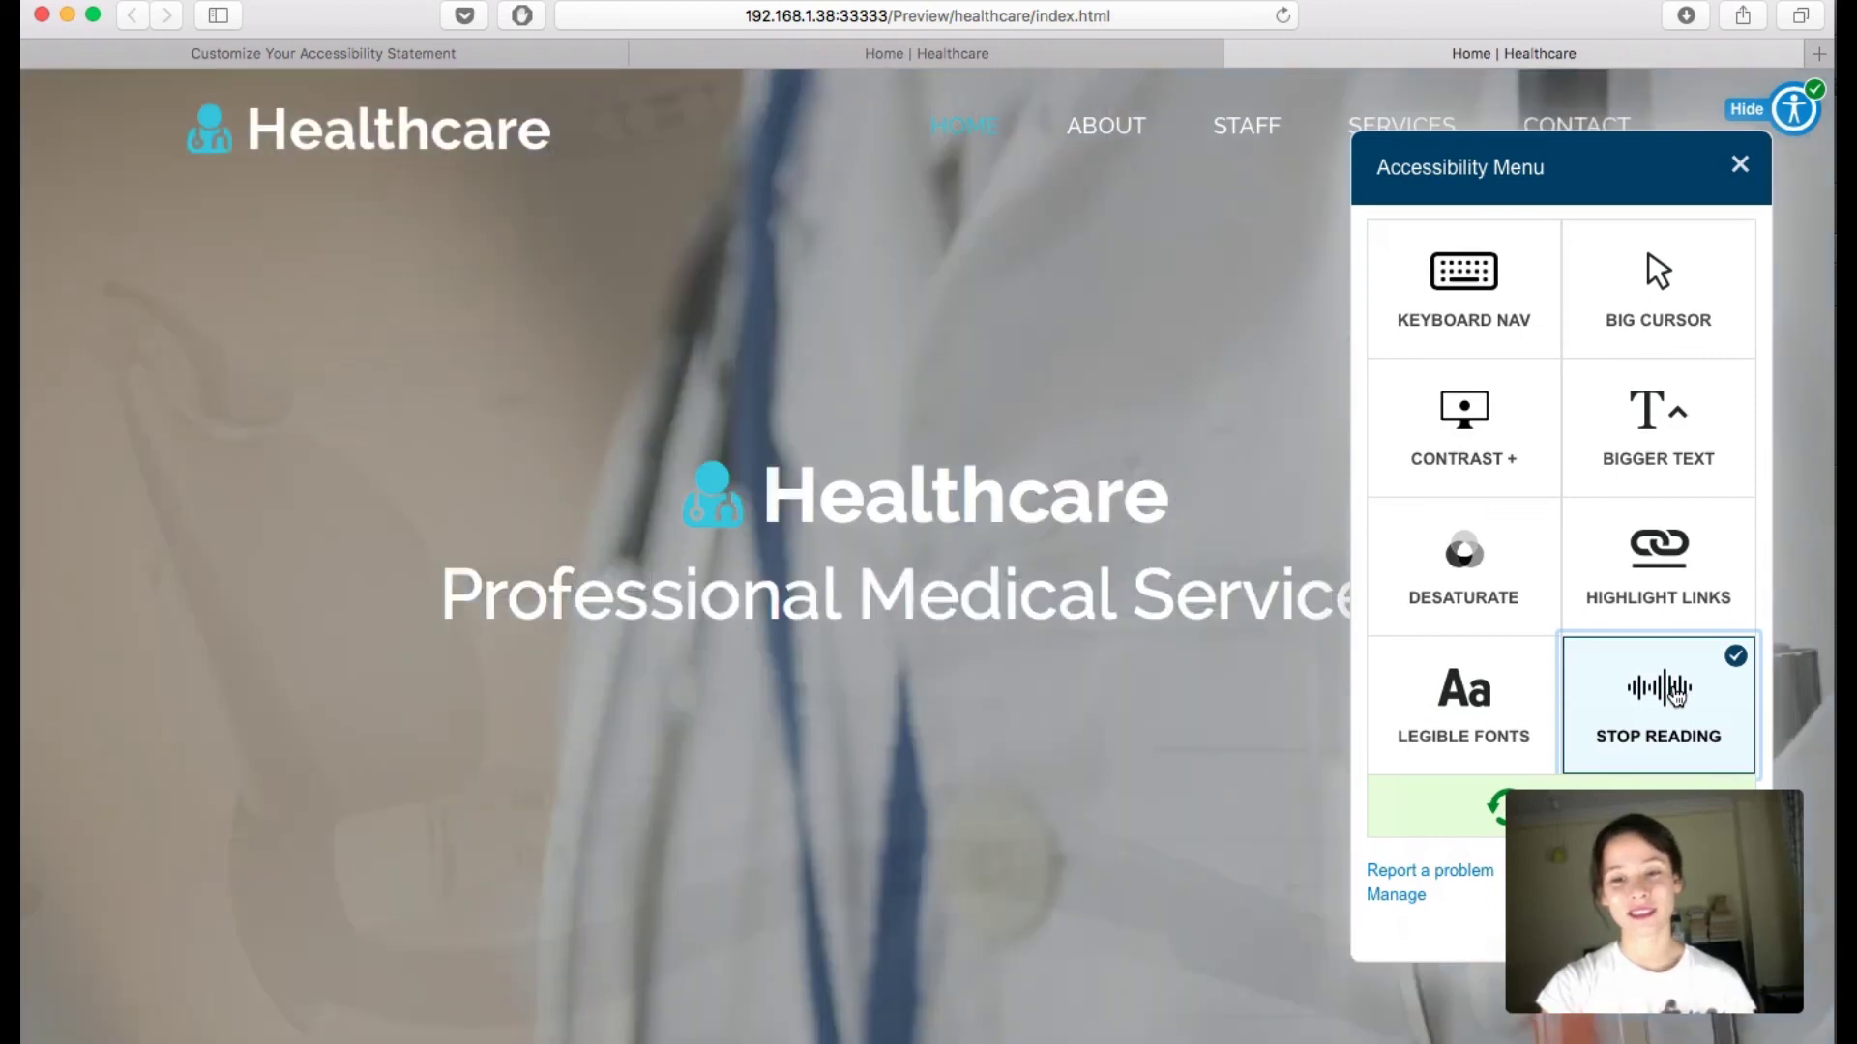
click(1675, 696)
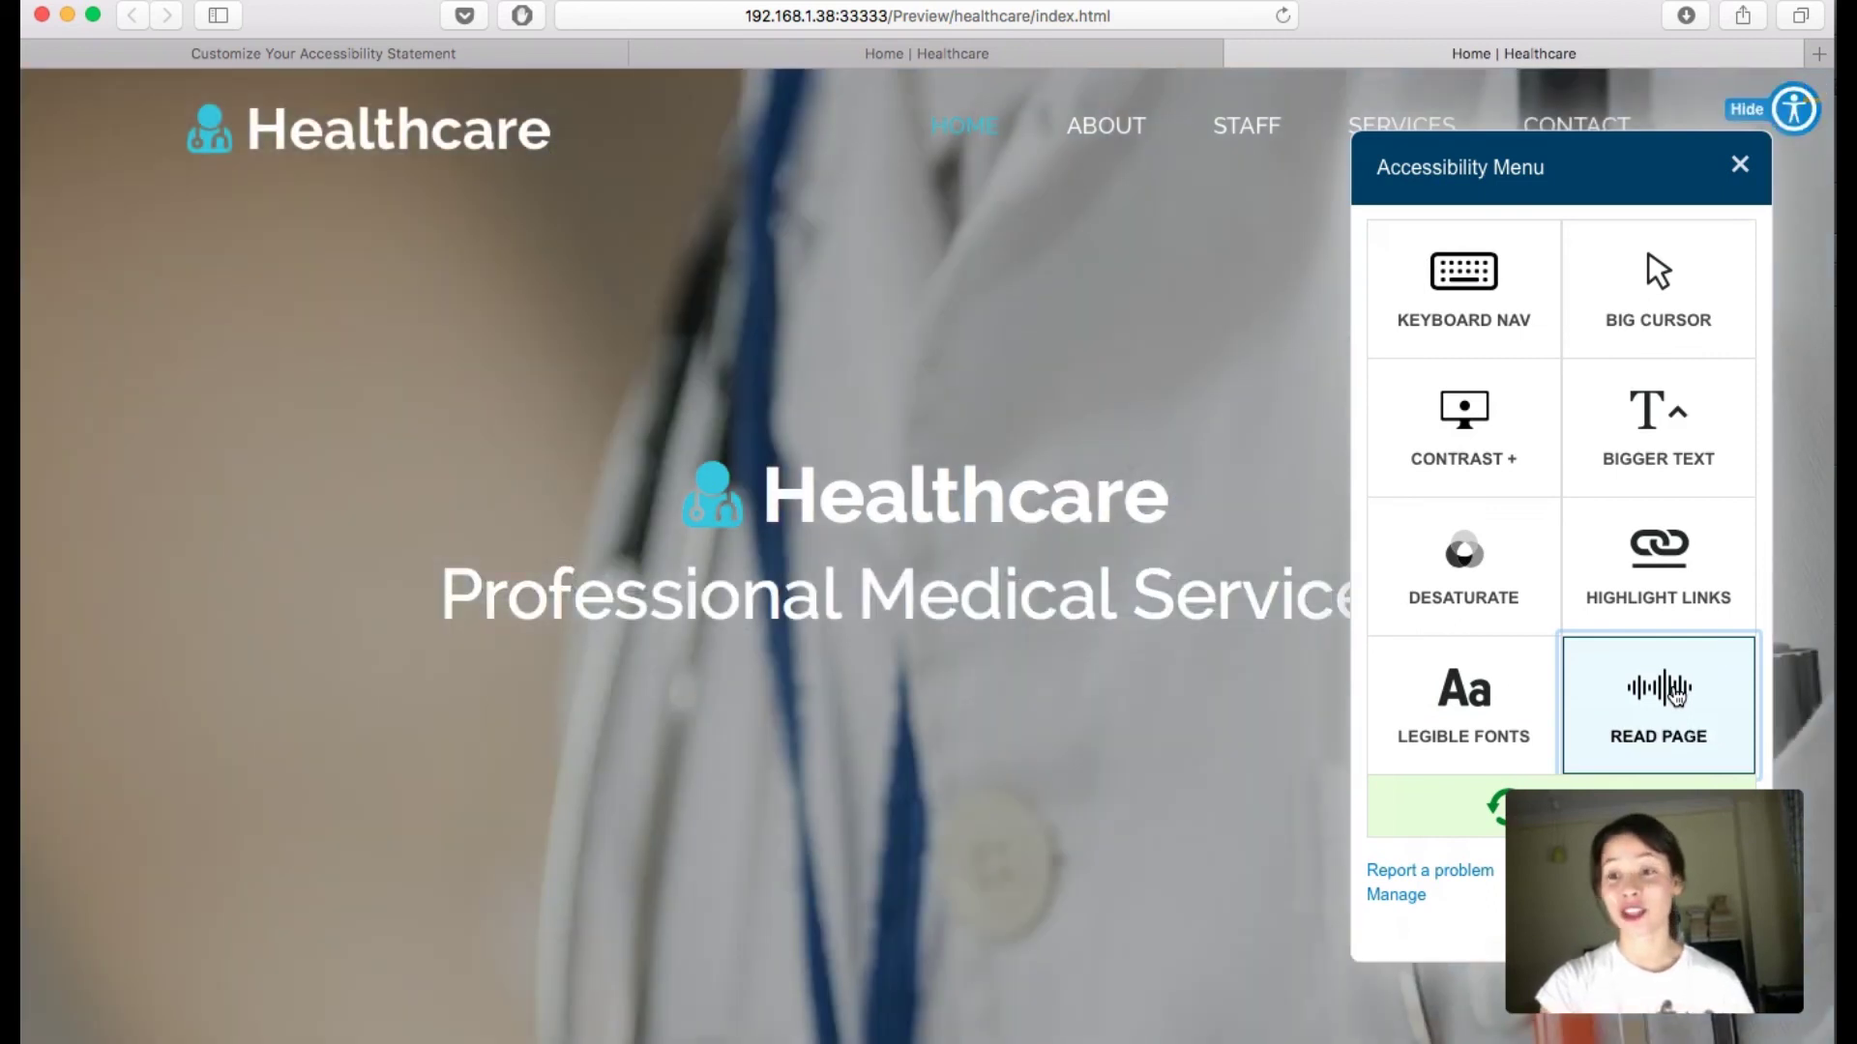
click(1643, 317)
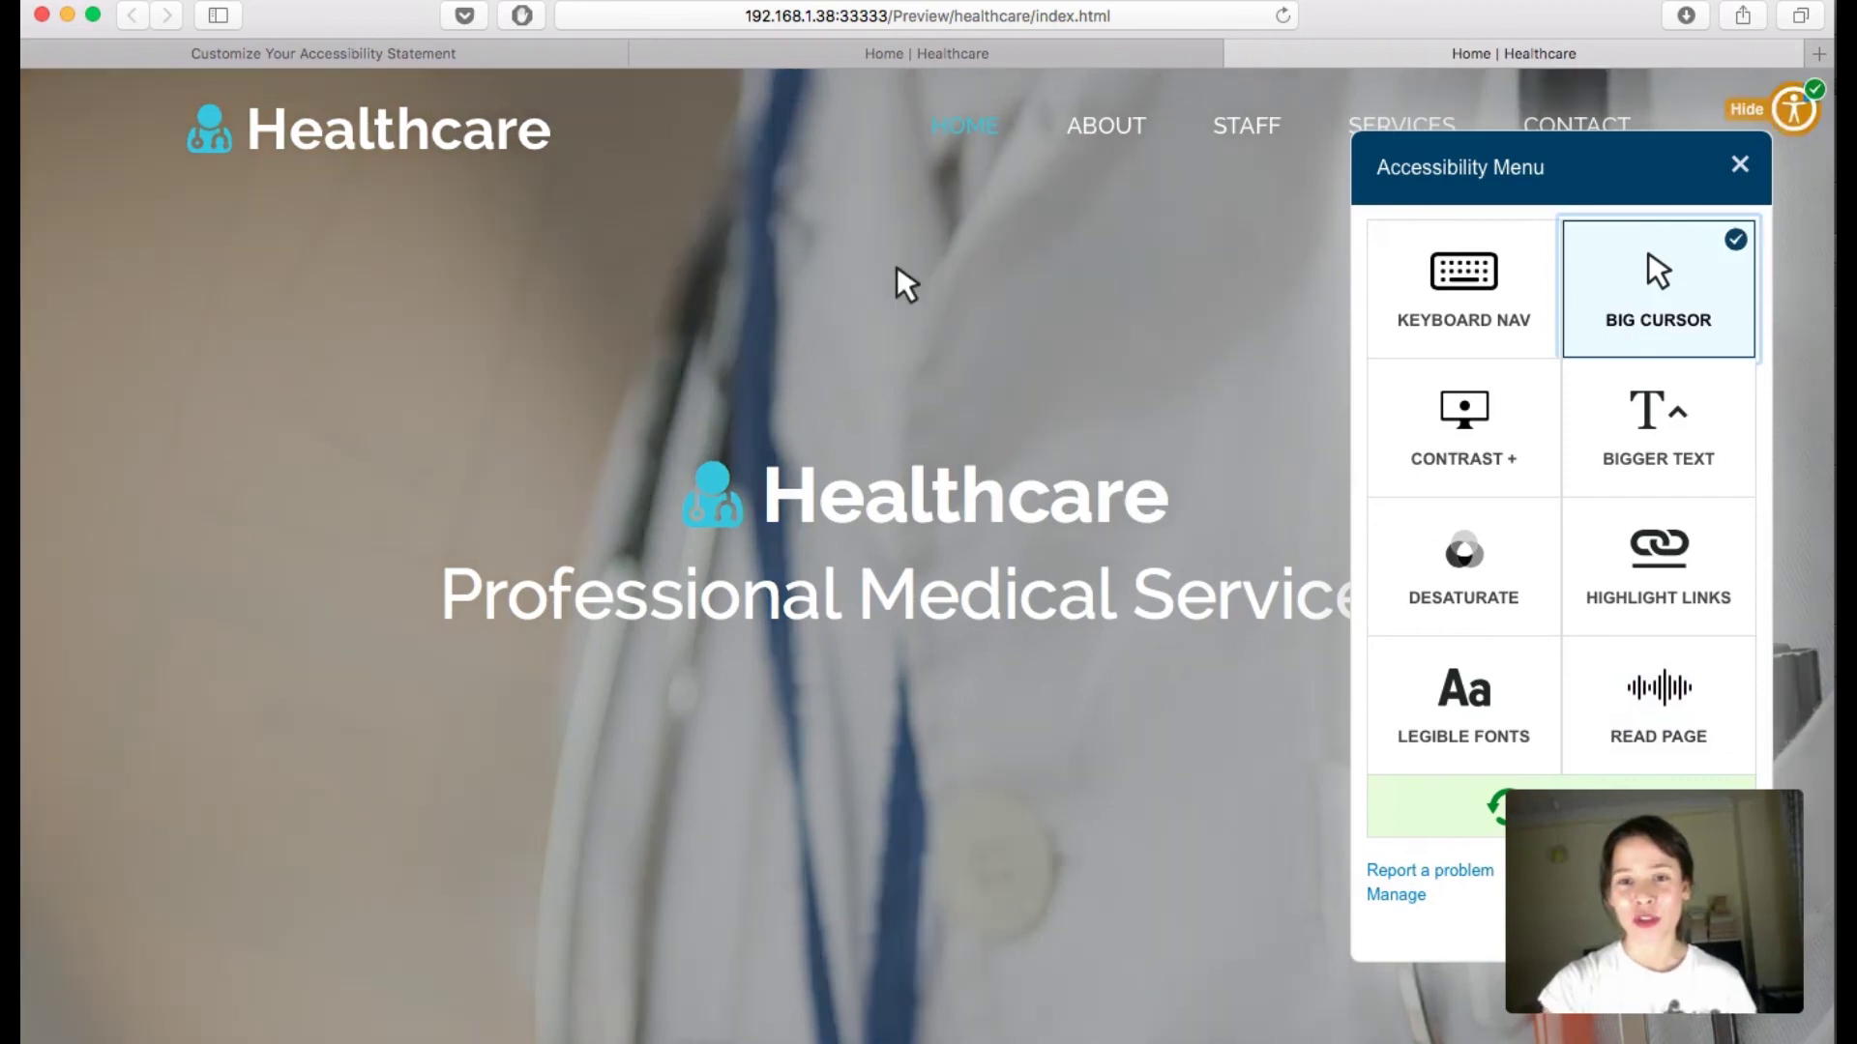
click(1646, 280)
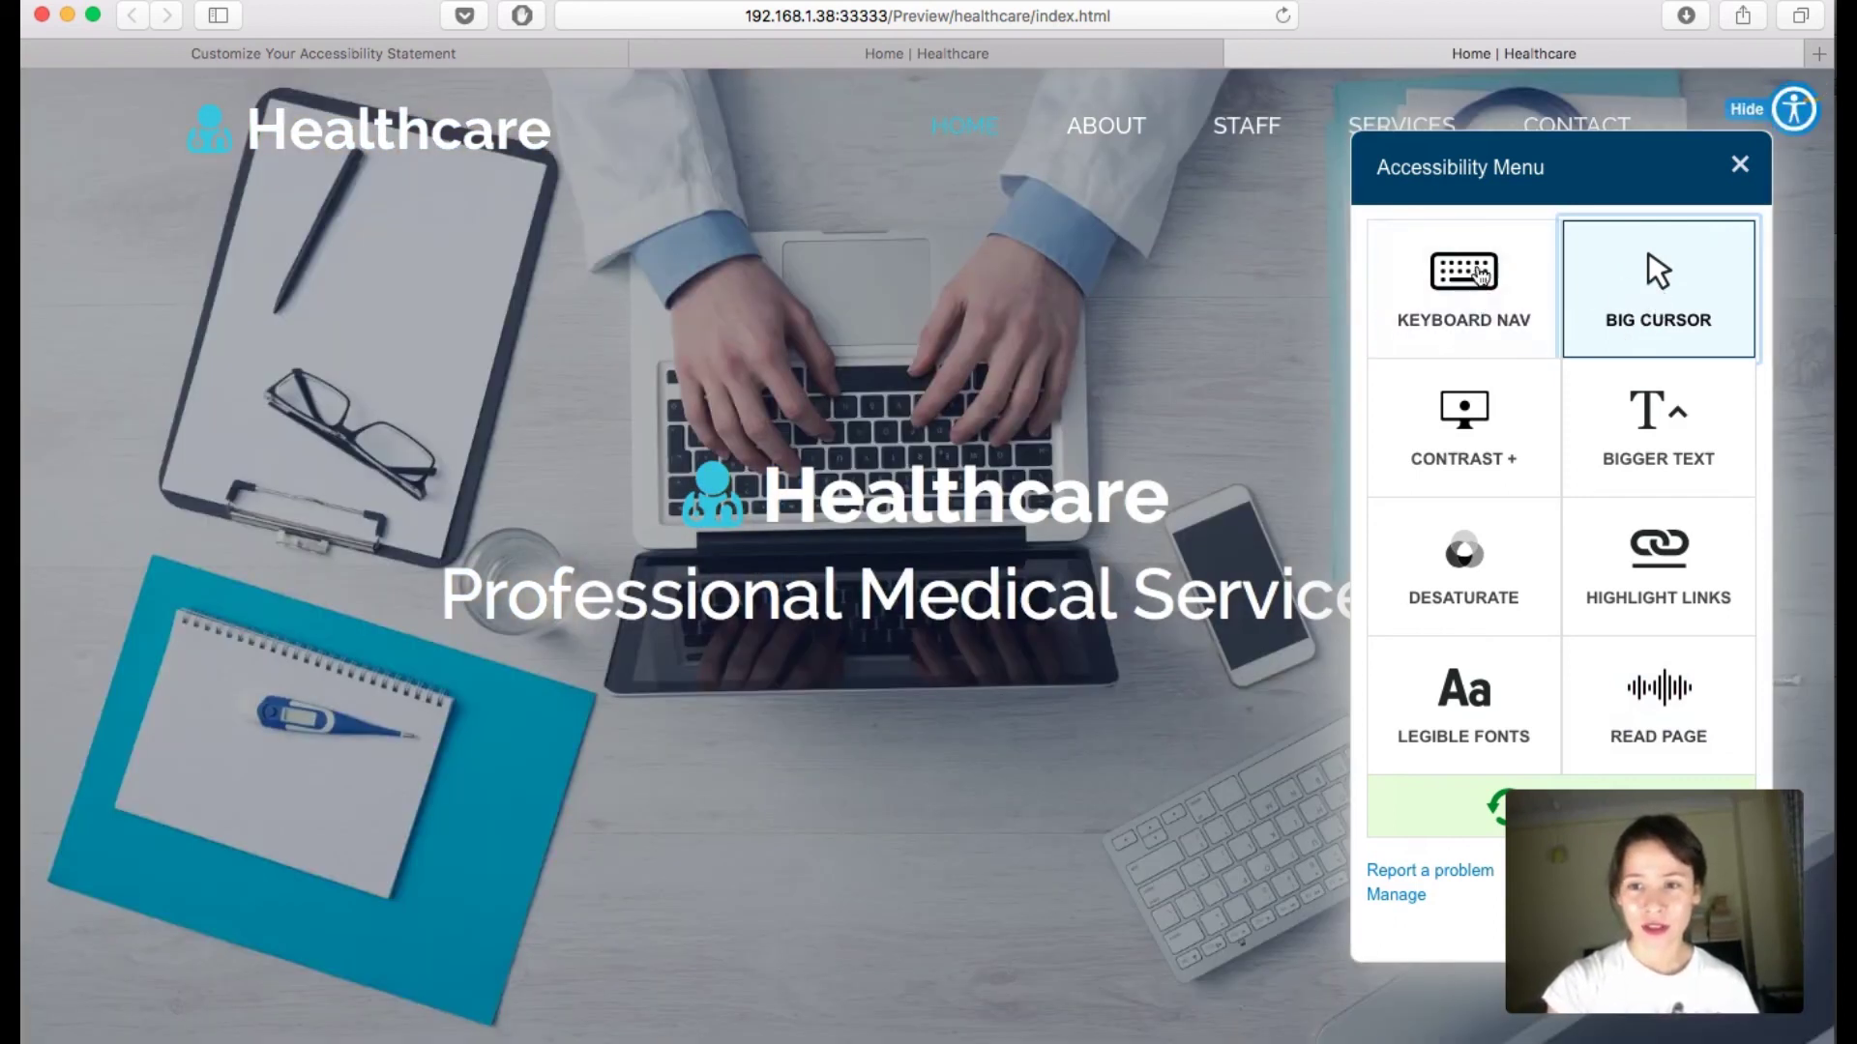
Step: Turn on Keyboard Nav, move focus across the feature tiles with Tab and arrows, then turn it off
click(1463, 290)
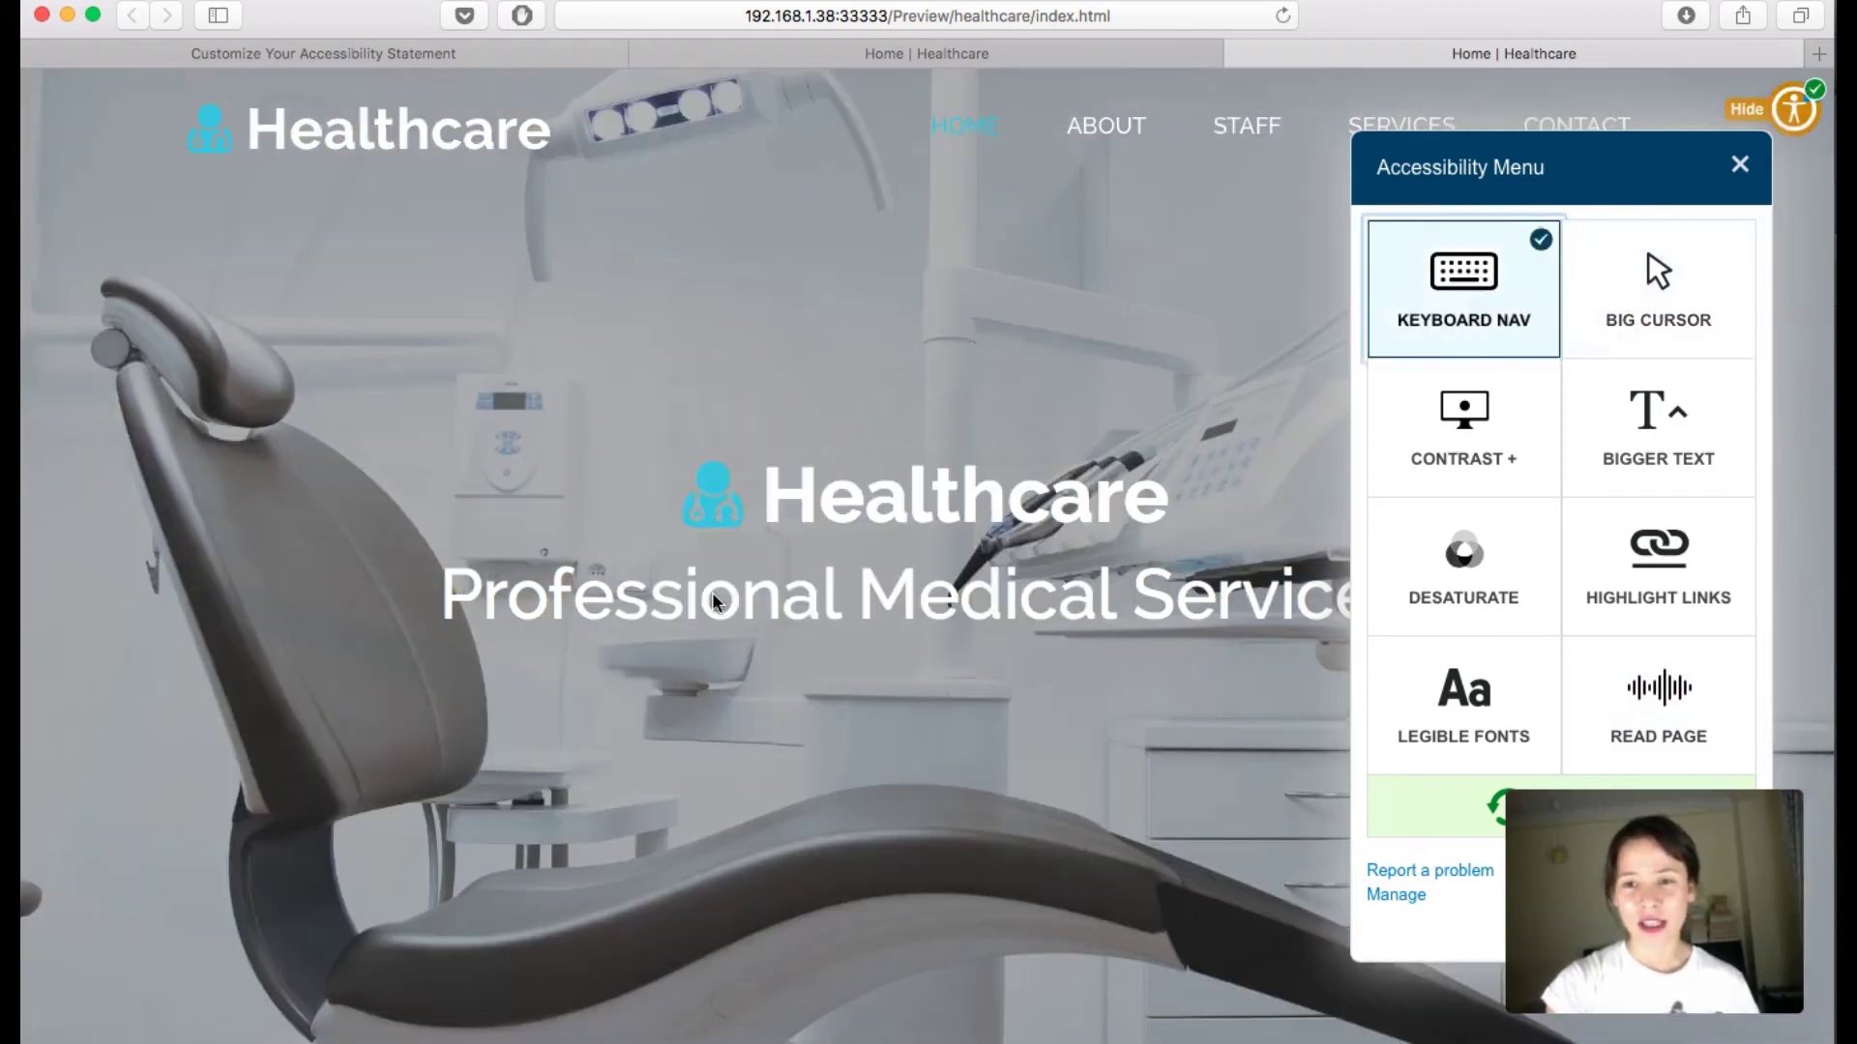
key(Tab)
key(Up)
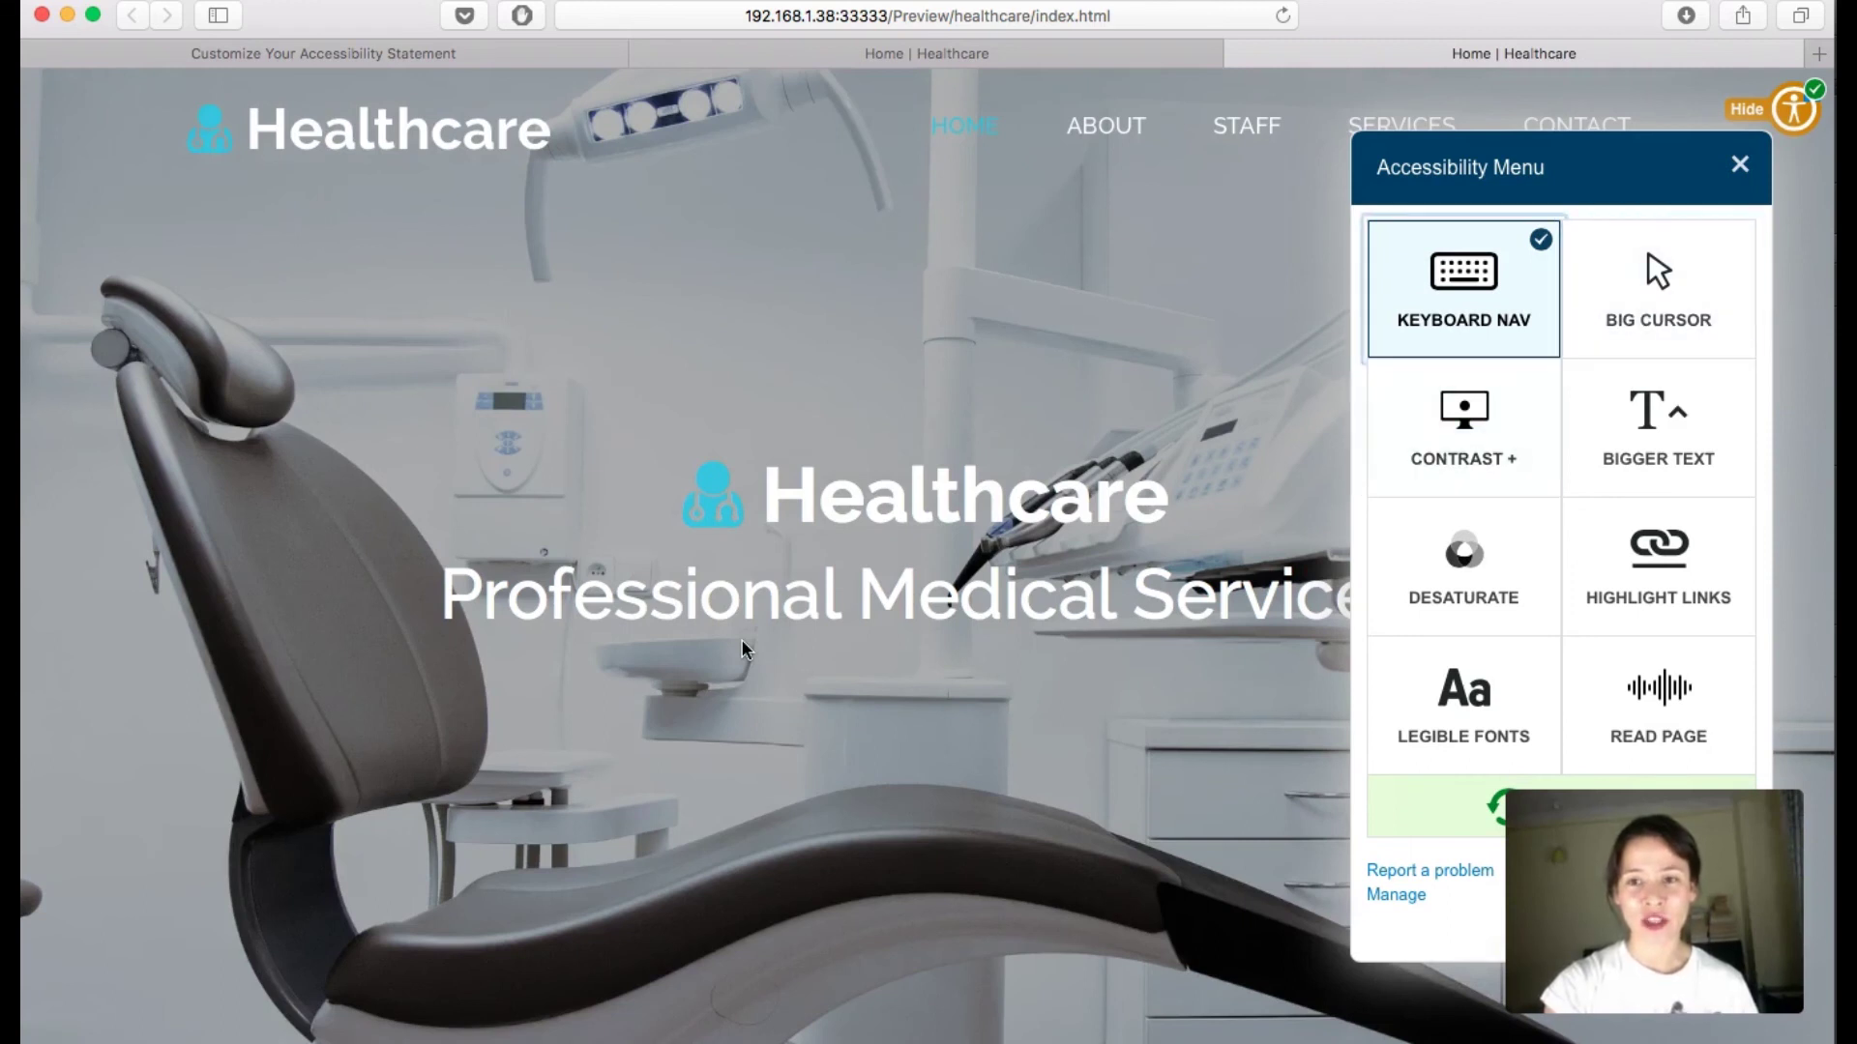
key(Right)
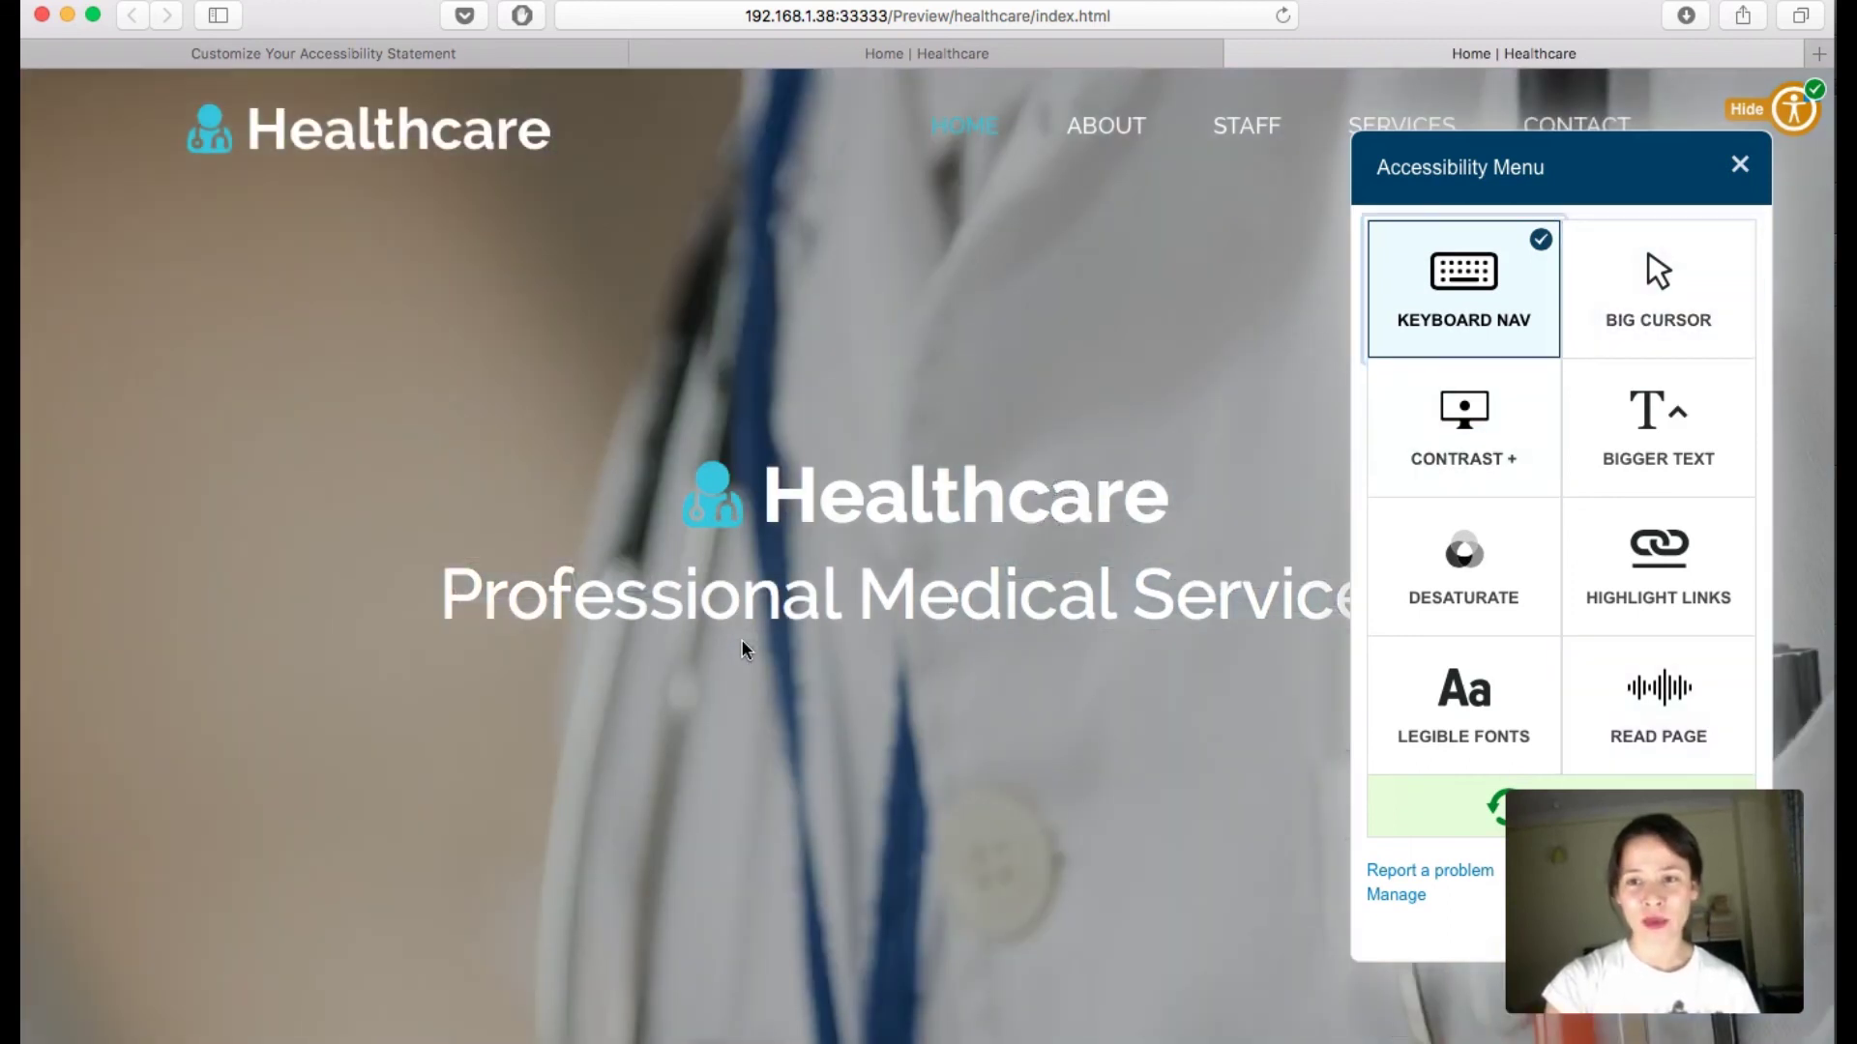
key(Down)
key(Up)
key(Down)
key(Left)
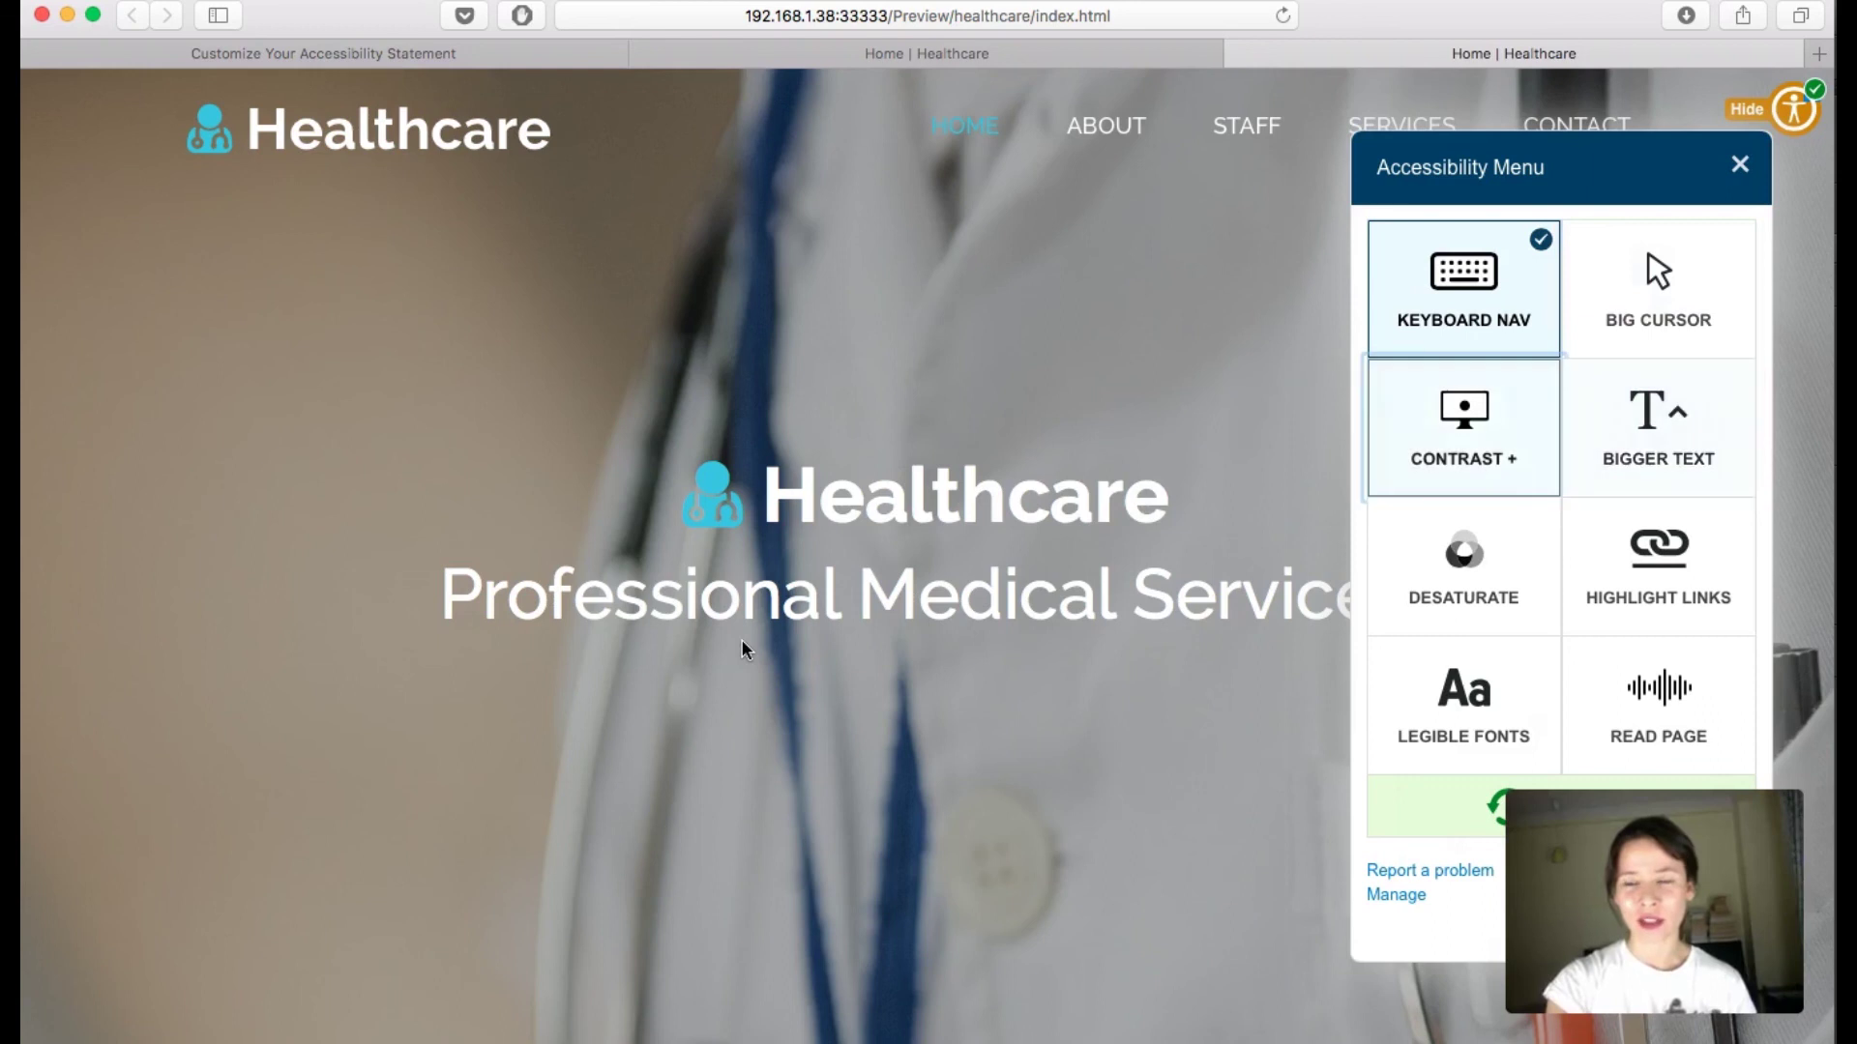
key(Up)
key(Right)
key(Tab)
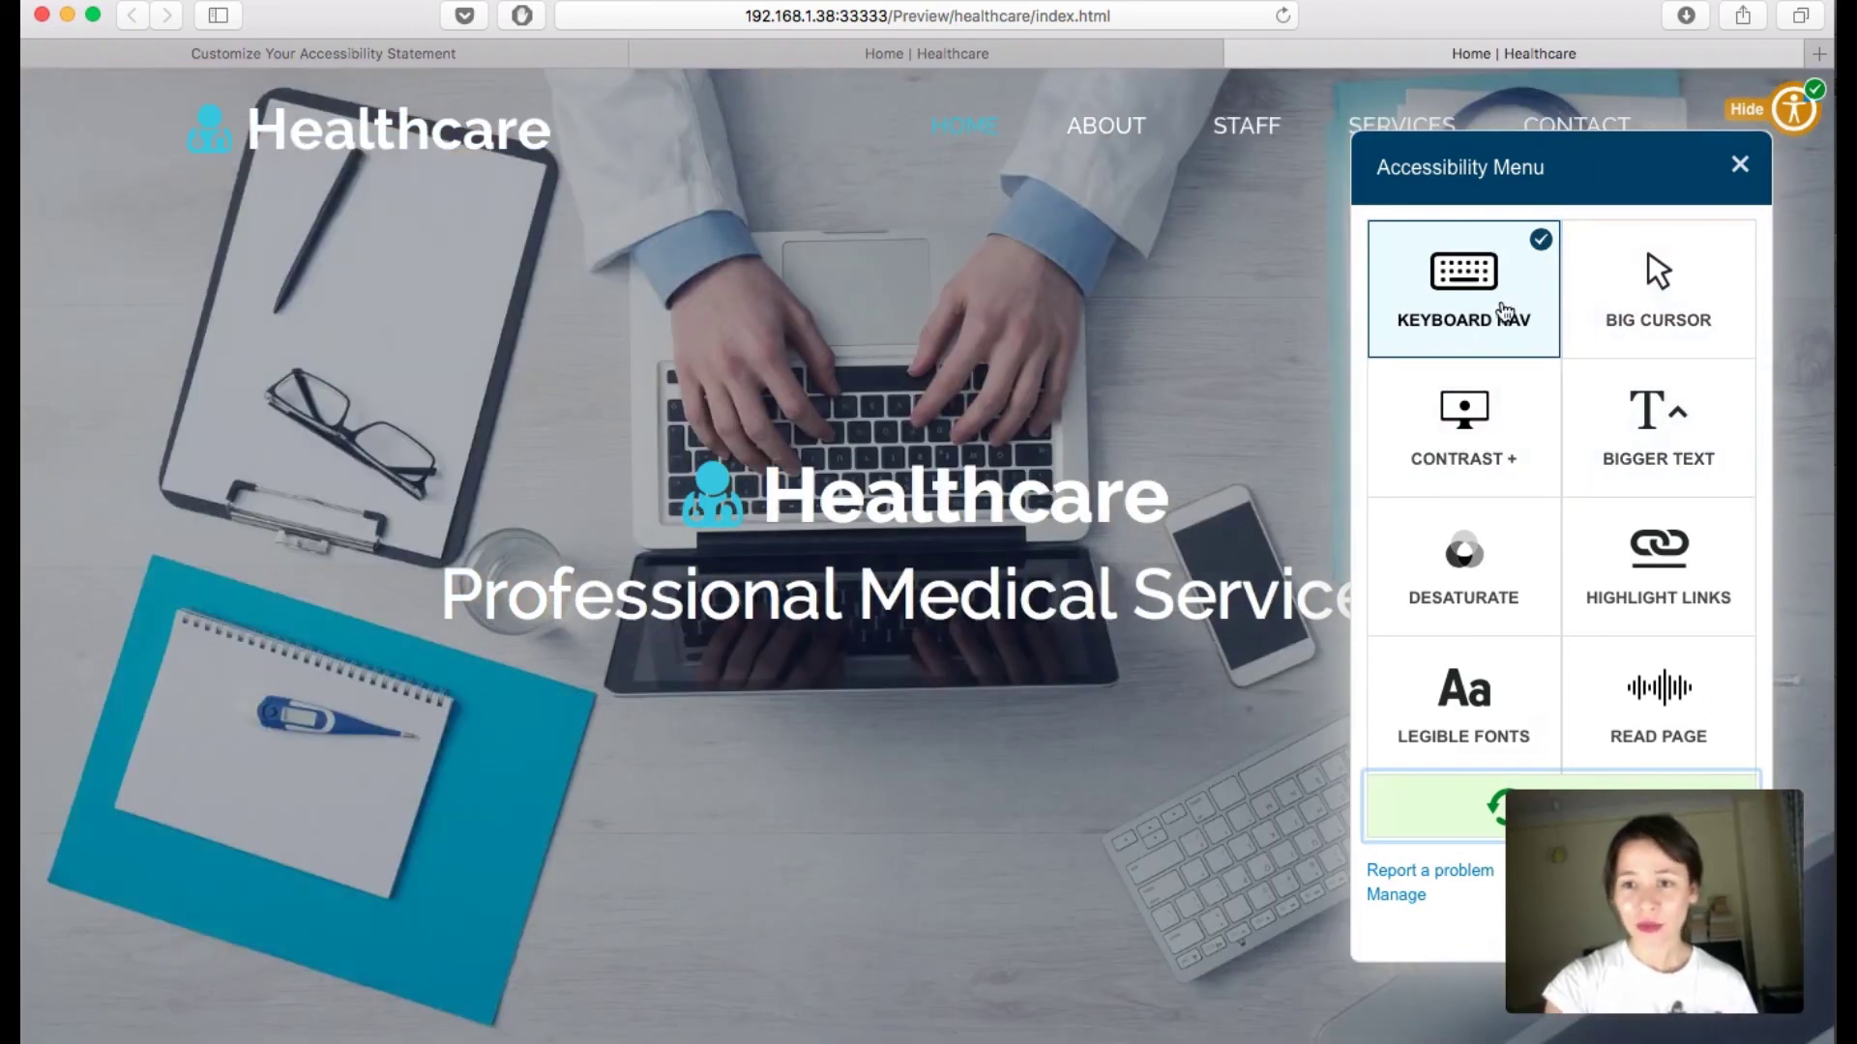
click(1494, 317)
Step: Combine inverted, dark and light contrast with grayscale and bigger text, then clear every effect
click(1491, 451)
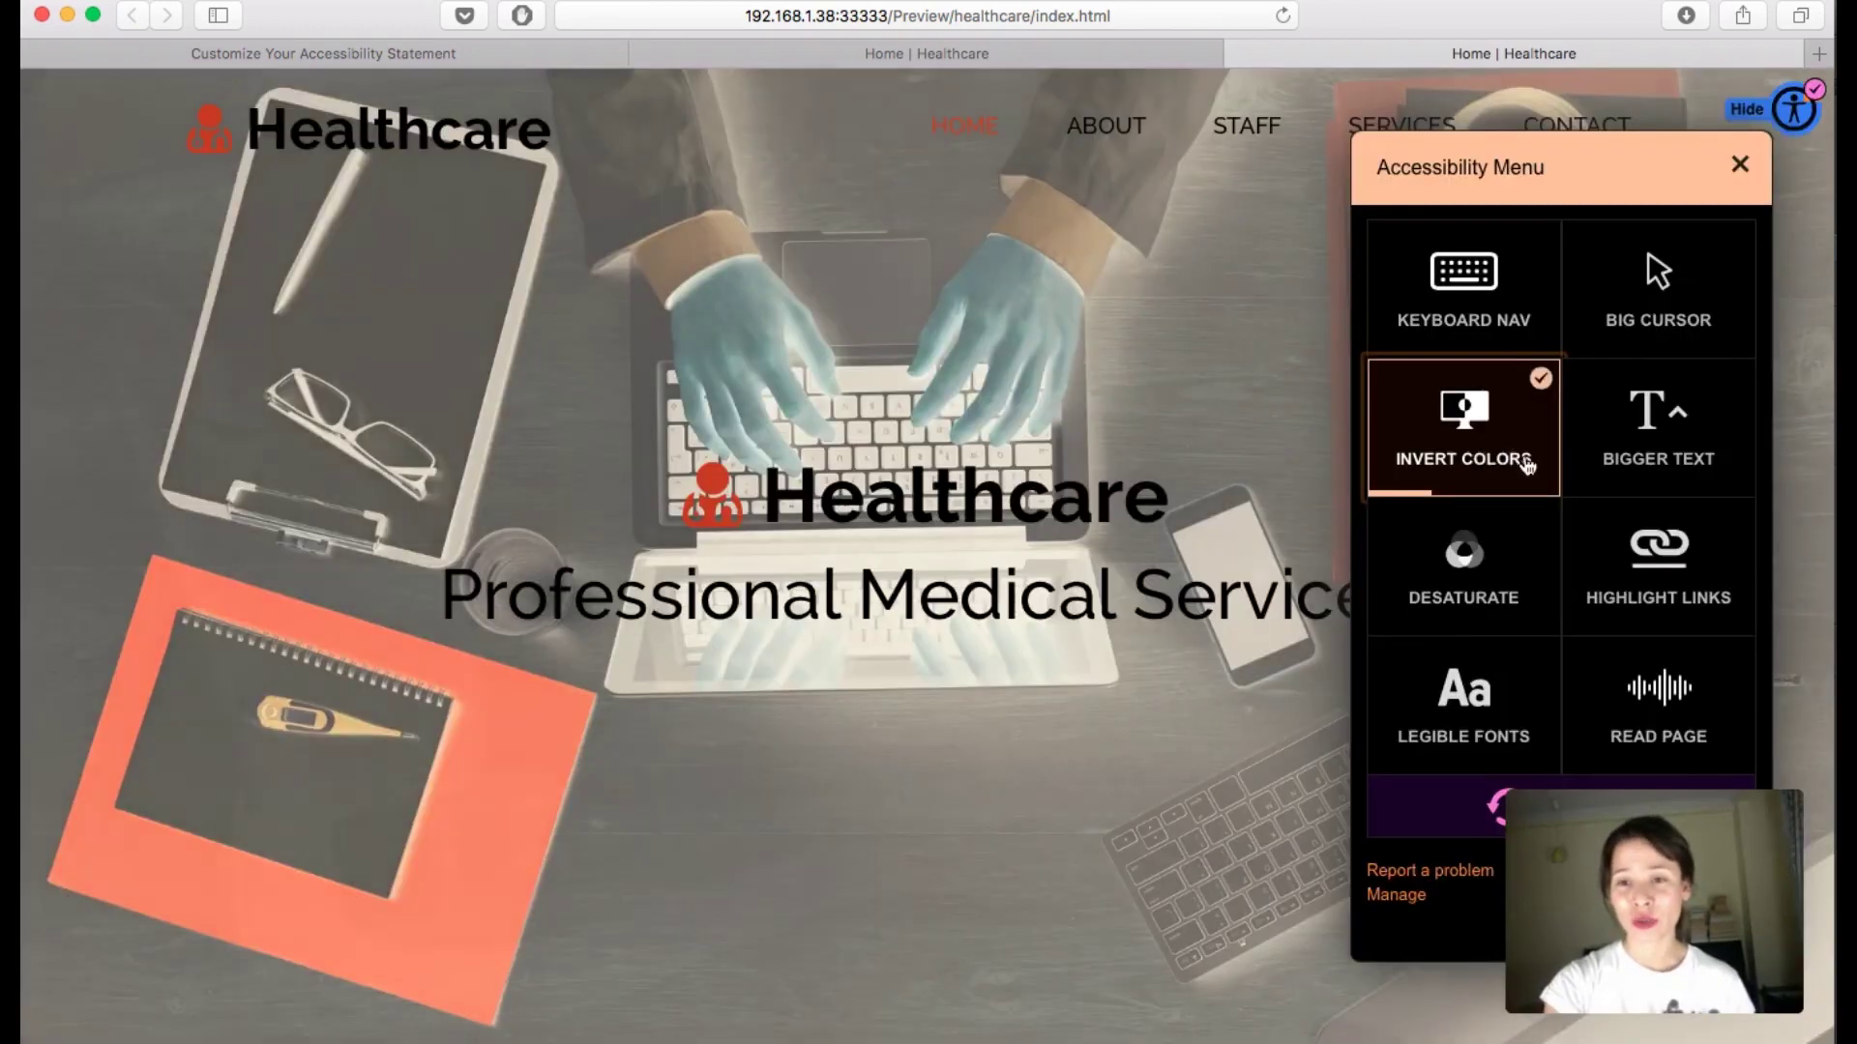
key(Right)
key(Return)
click(1473, 593)
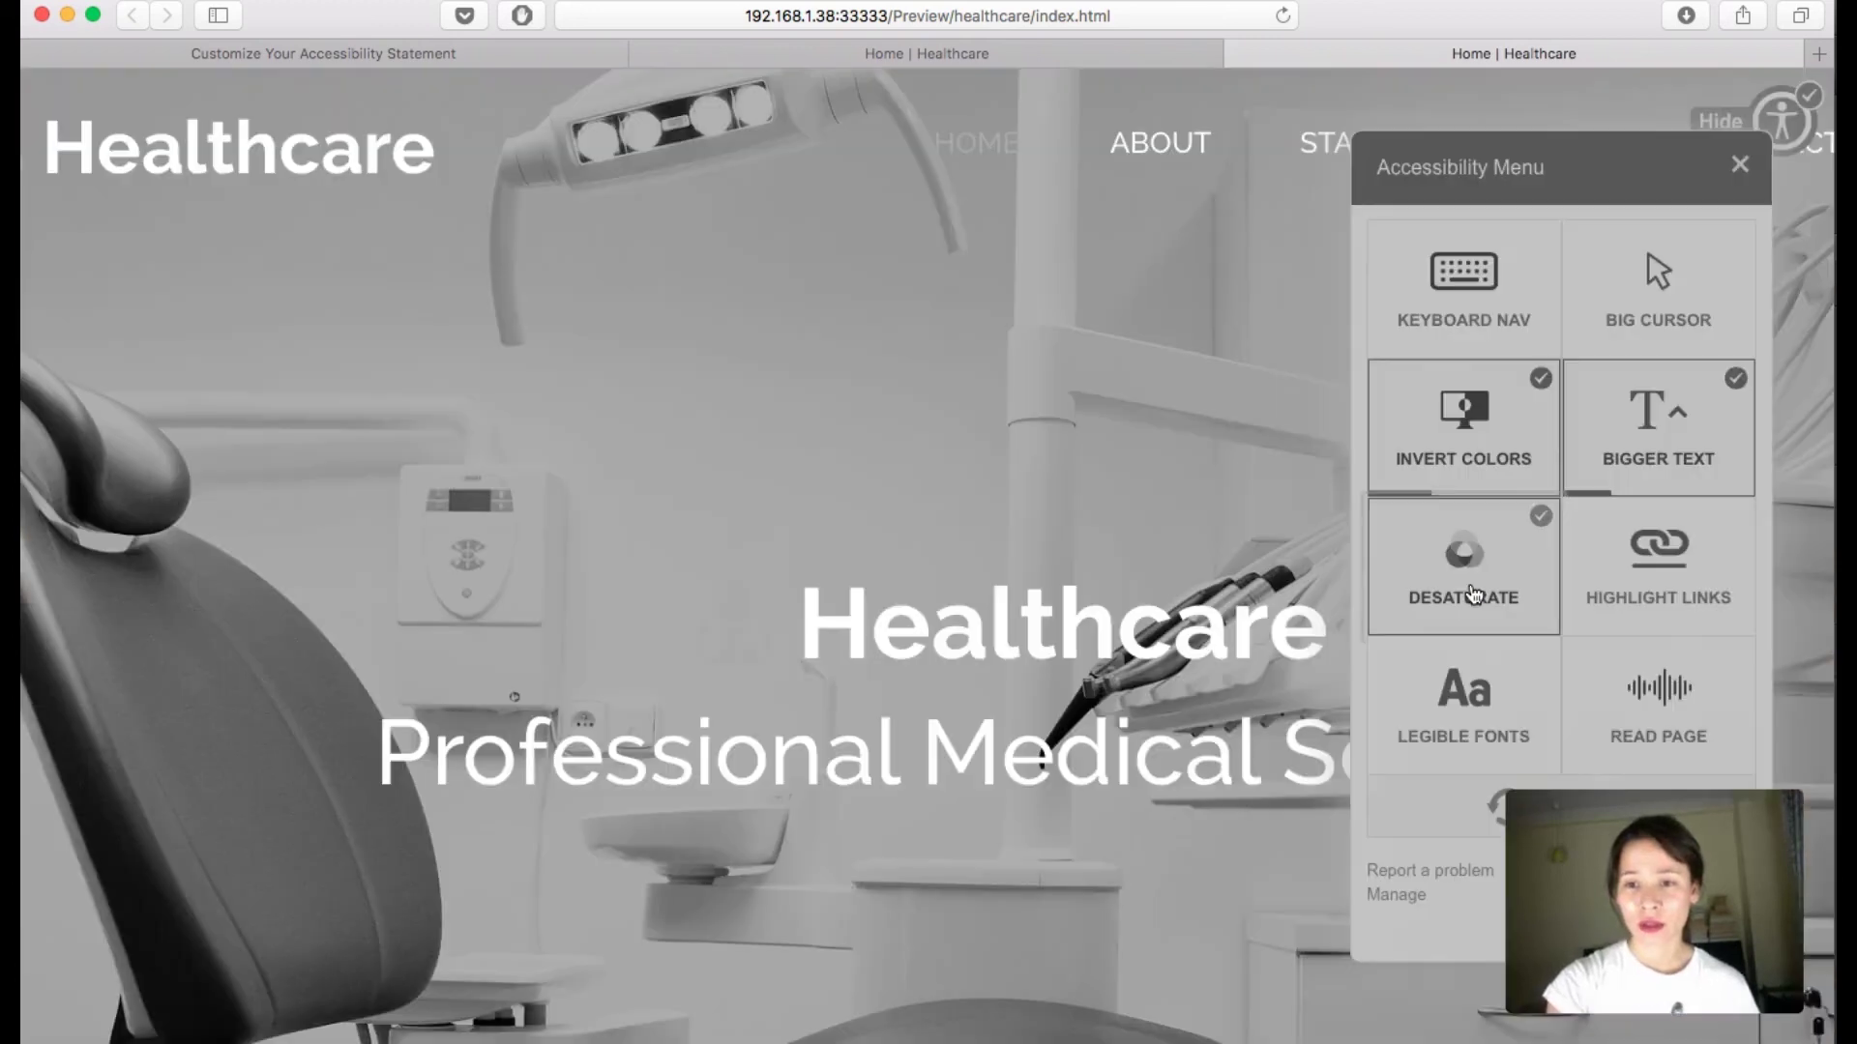
click(1471, 468)
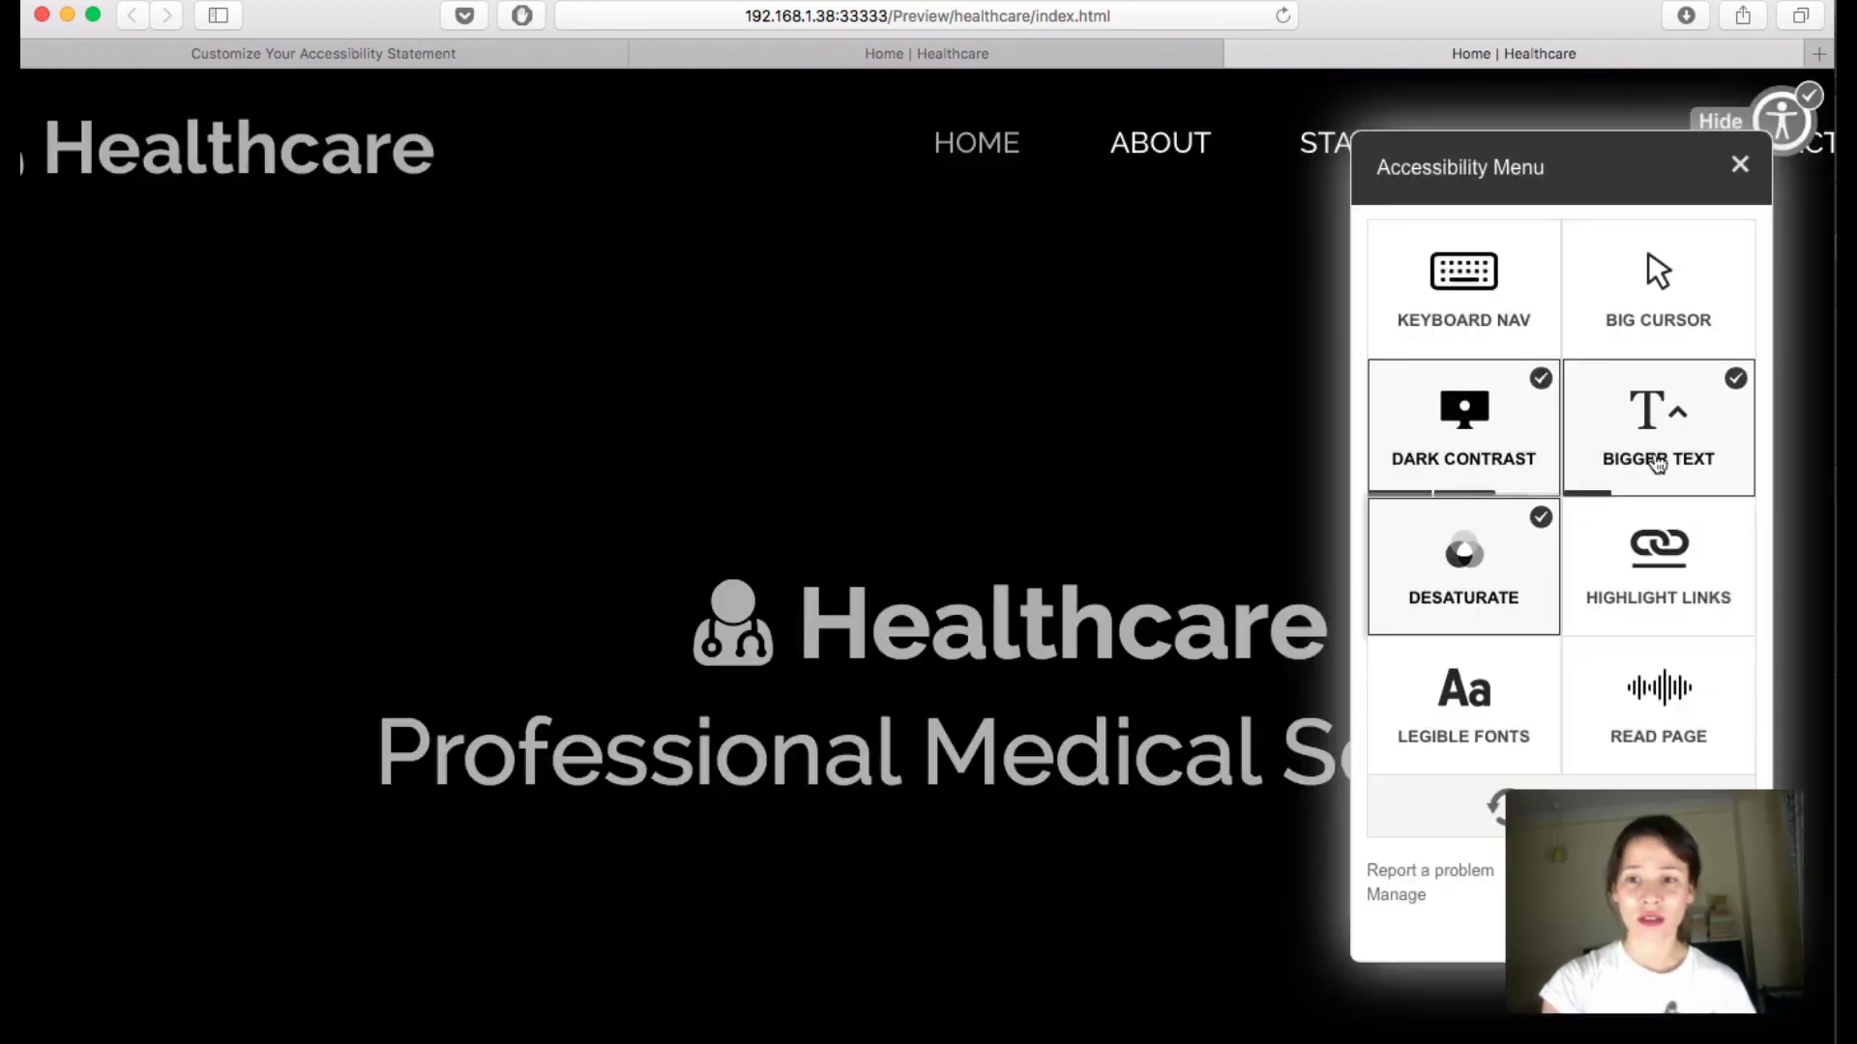
click(1479, 587)
click(1605, 416)
click(1547, 416)
click(1606, 406)
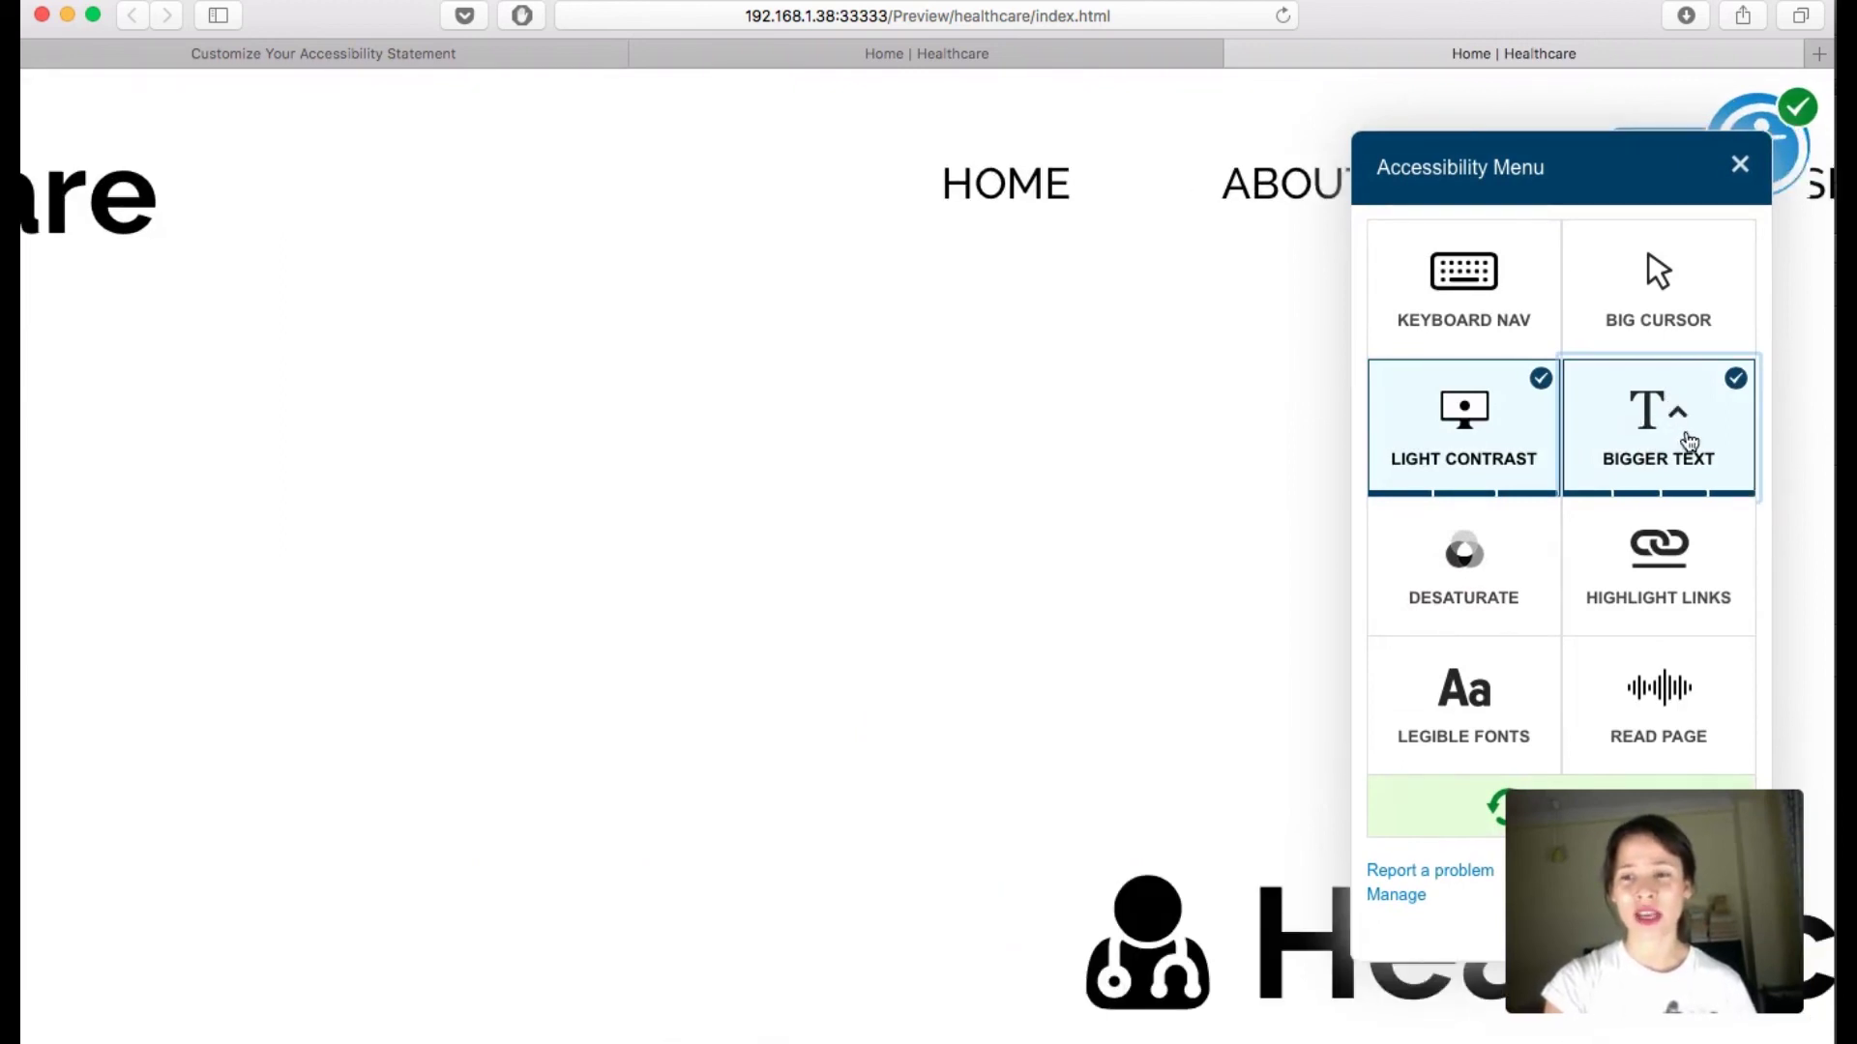
click(1683, 444)
click(1504, 428)
click(1506, 429)
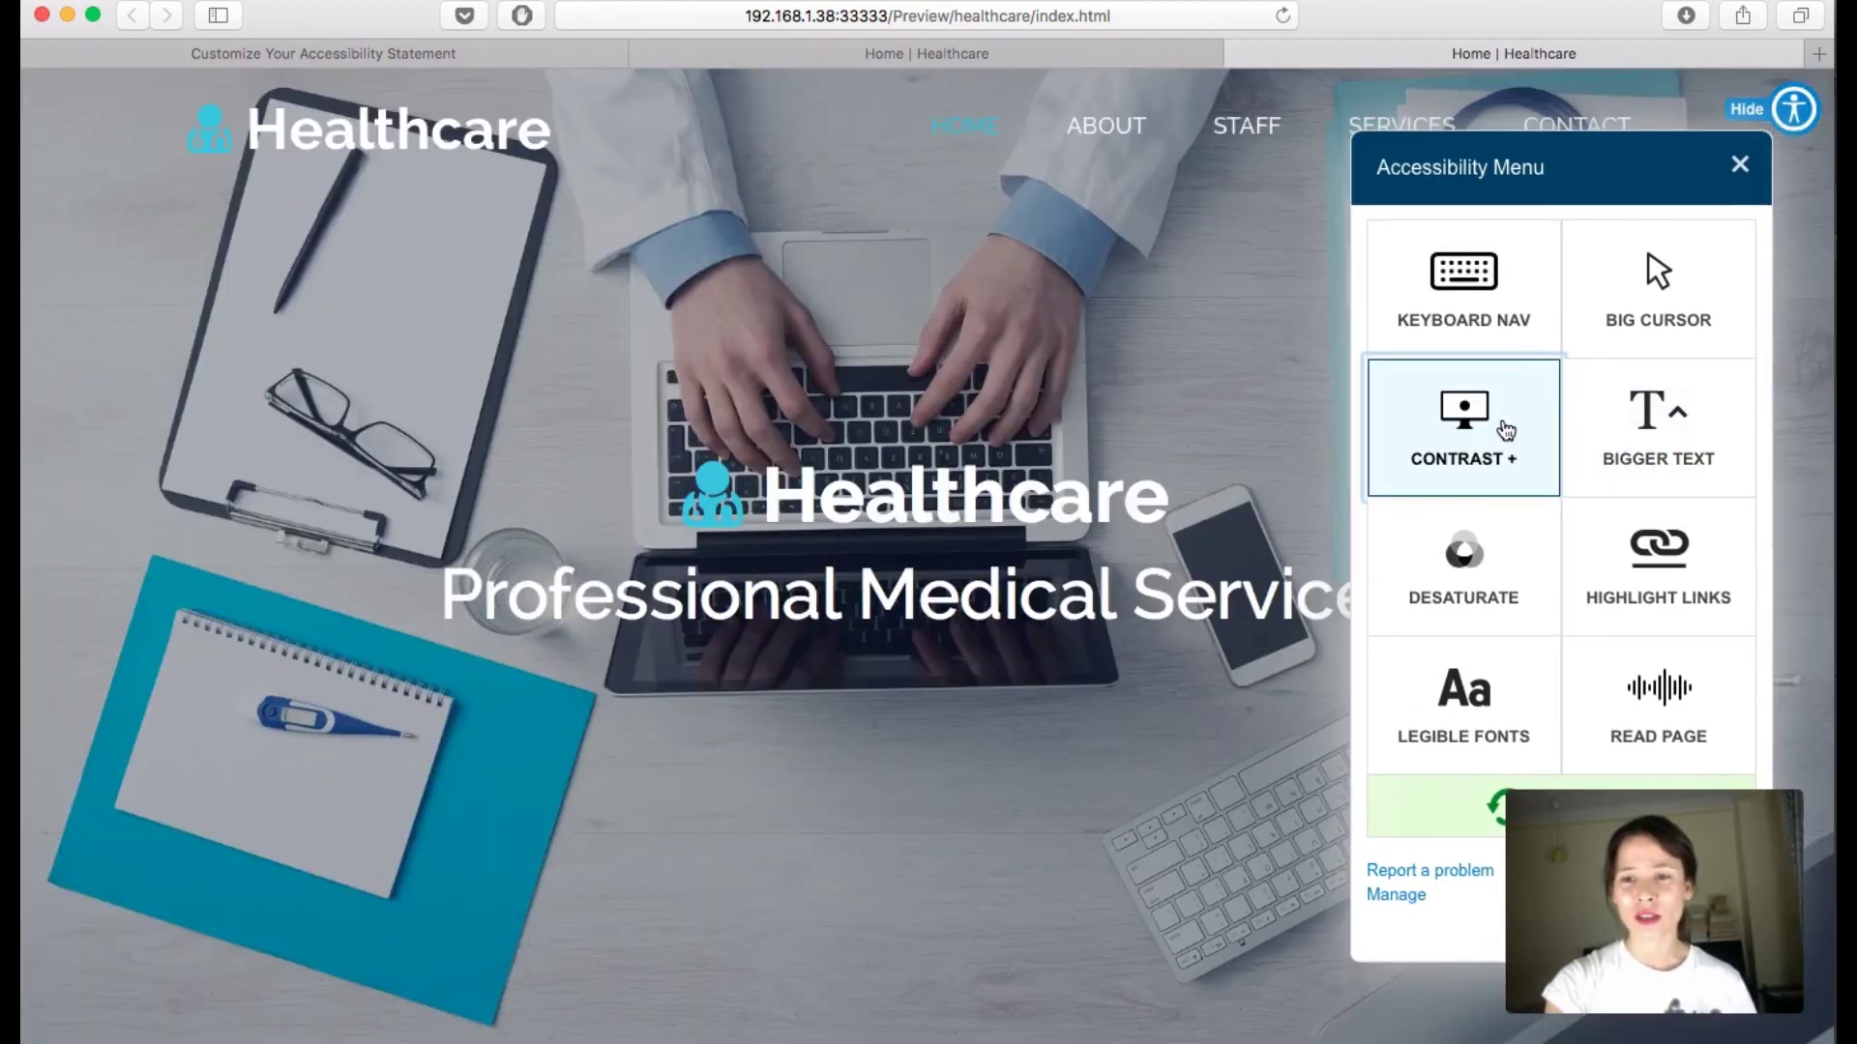